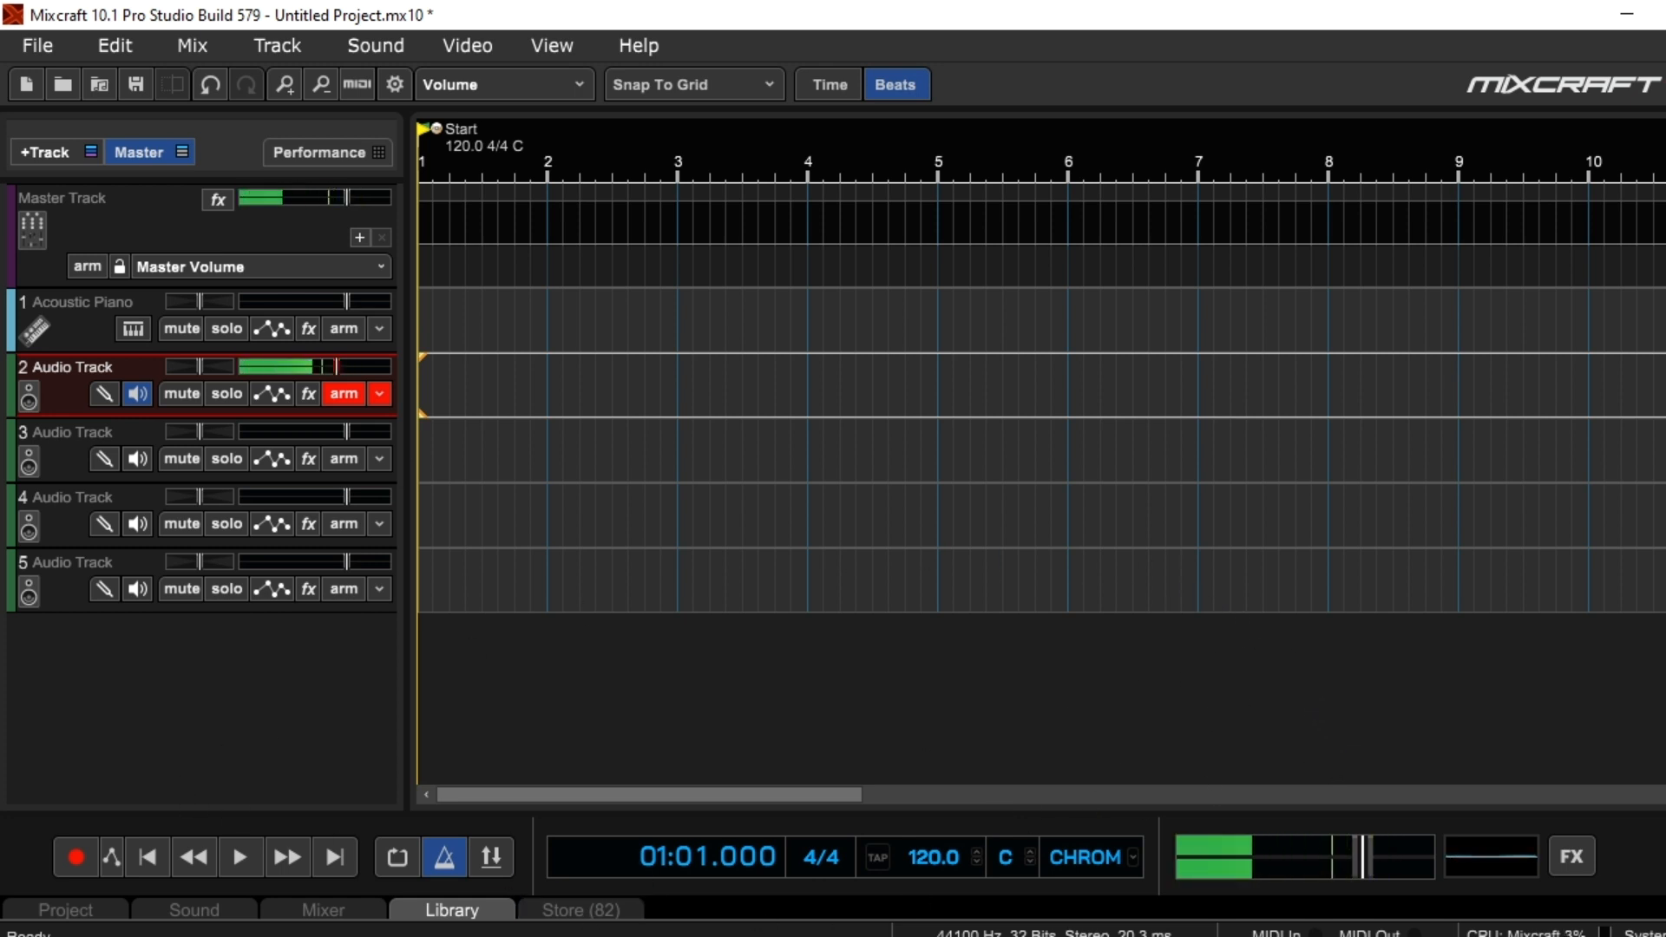
Switch to the Unison MIDI Chord Pack folder in File Explorer and browse the C Major and A Minor triads under 01 - C Major - A Minor
{"action": "mouse_move", "coordinate": [663, 936]}
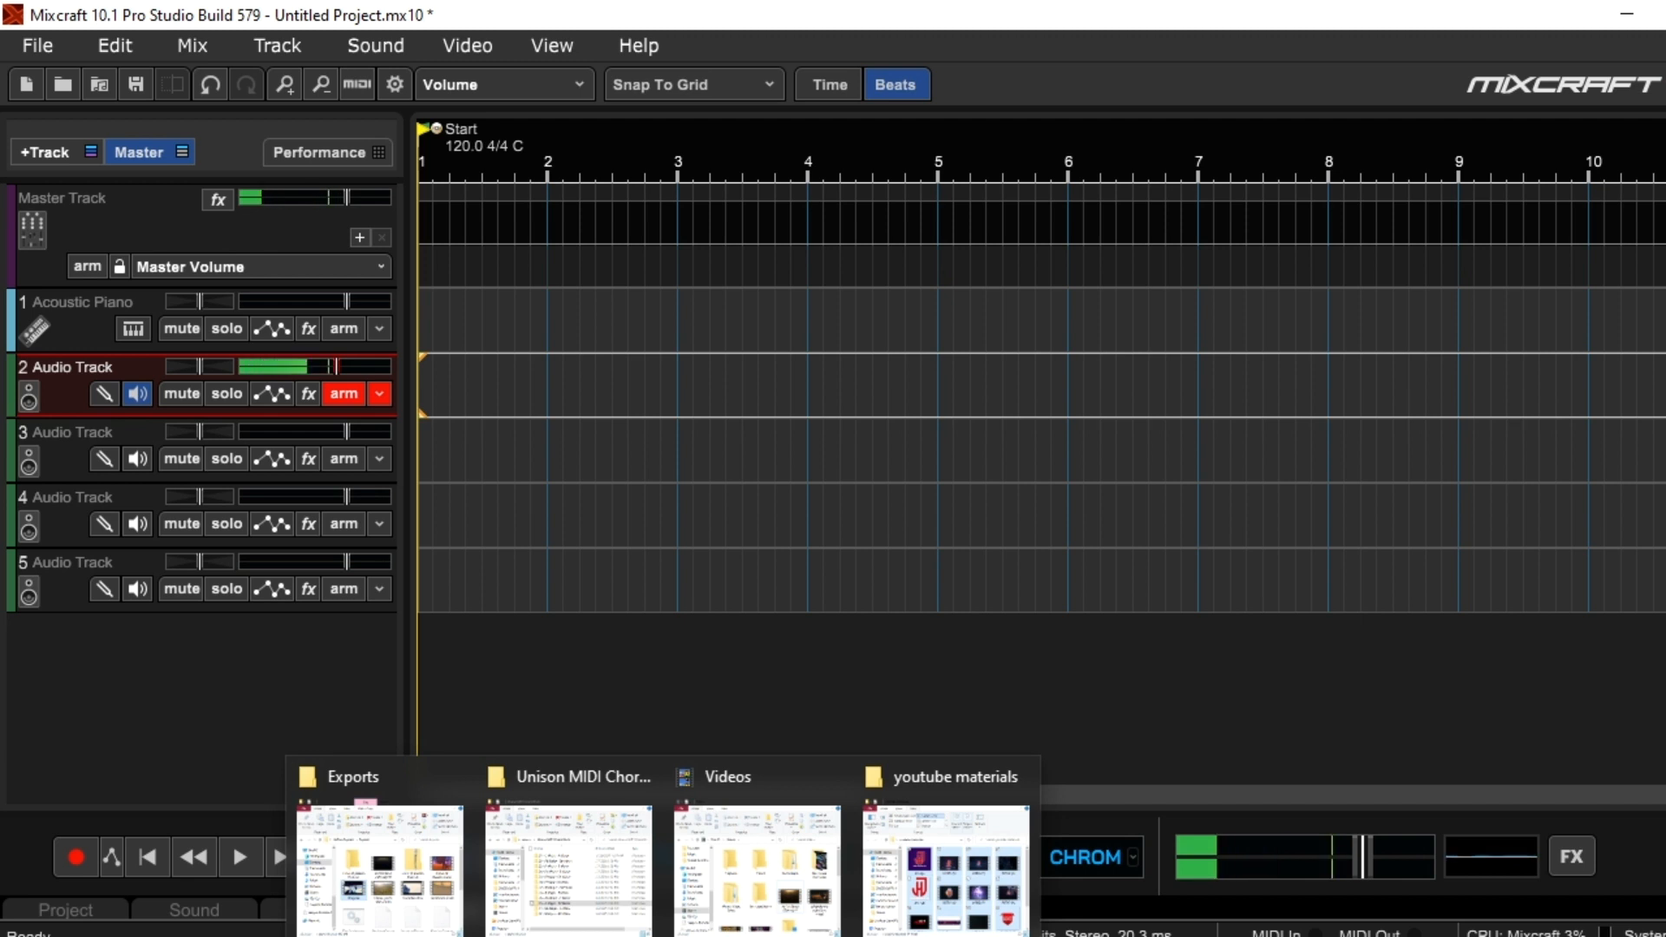
{"action": "left_click", "coordinate": [568, 859]}
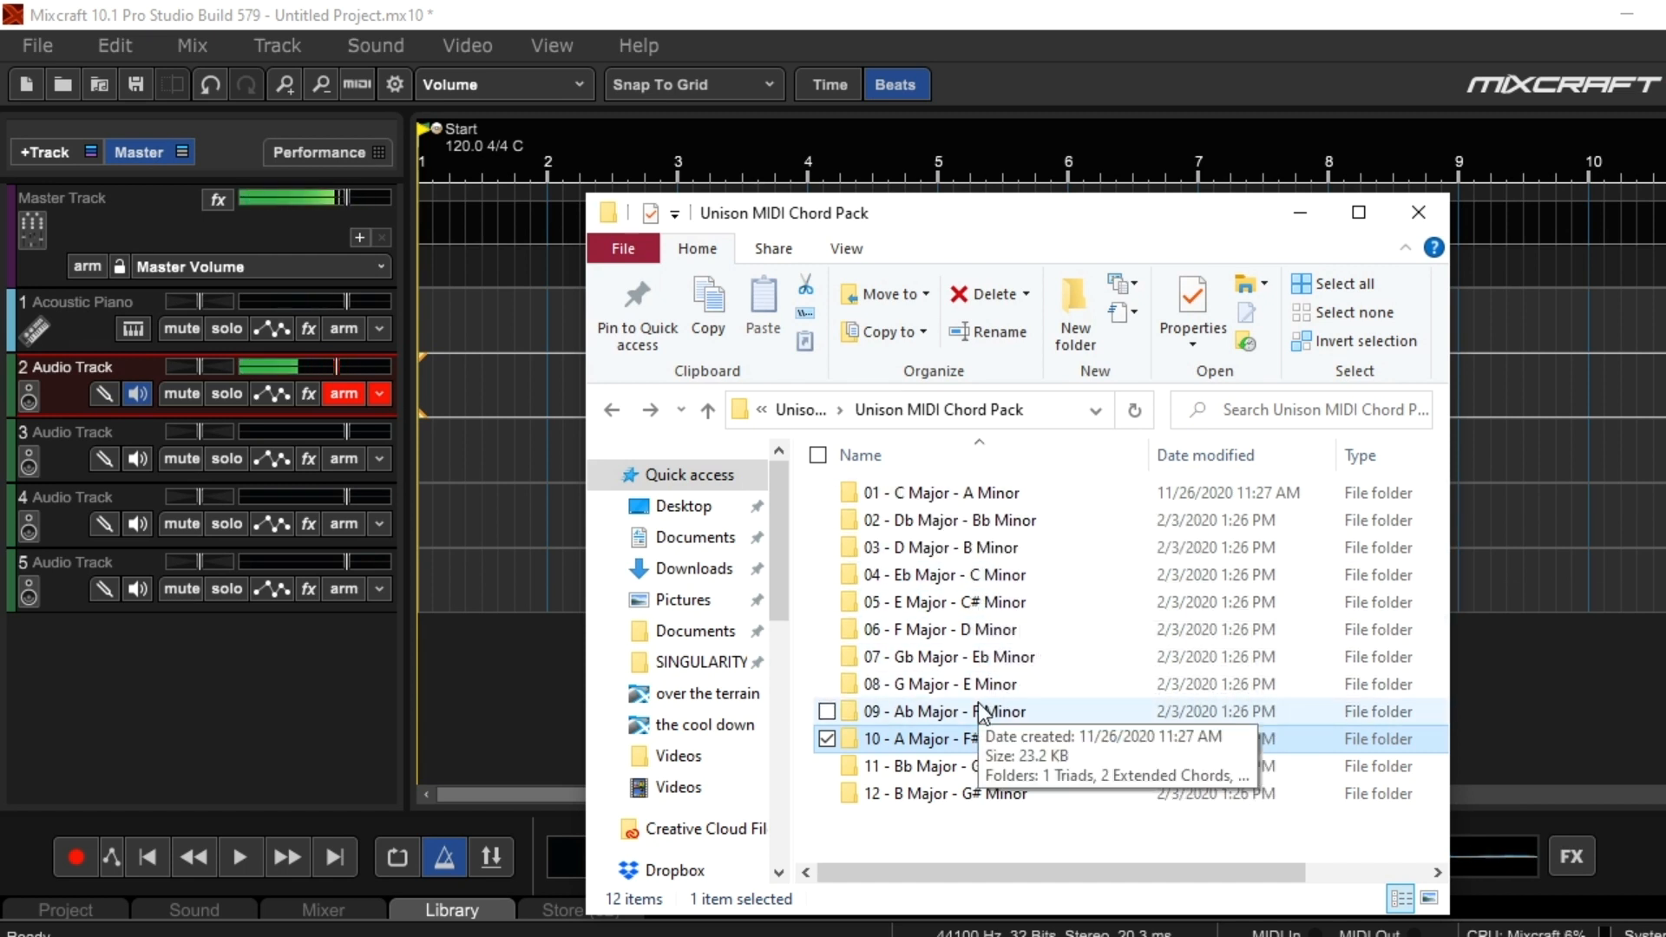
{"action": "left_click", "coordinate": [928, 499]}
{"action": "double_click", "coordinate": [928, 501]}
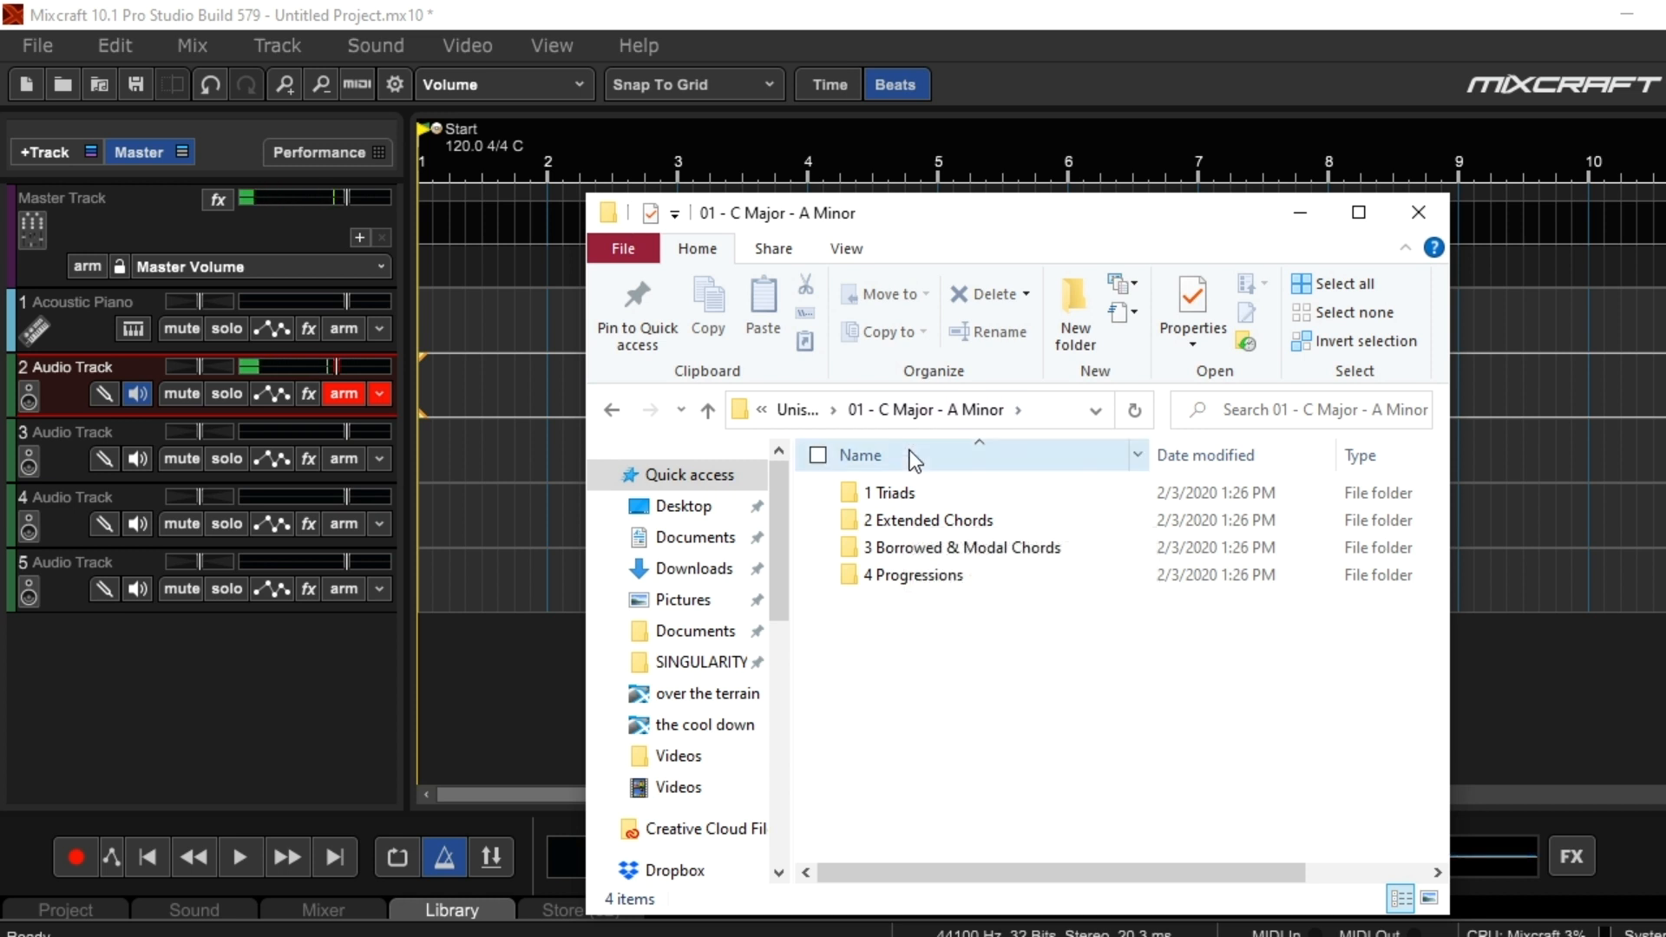
{"action": "left_click", "coordinate": [921, 495]}
{"action": "double_click", "coordinate": [927, 501]}
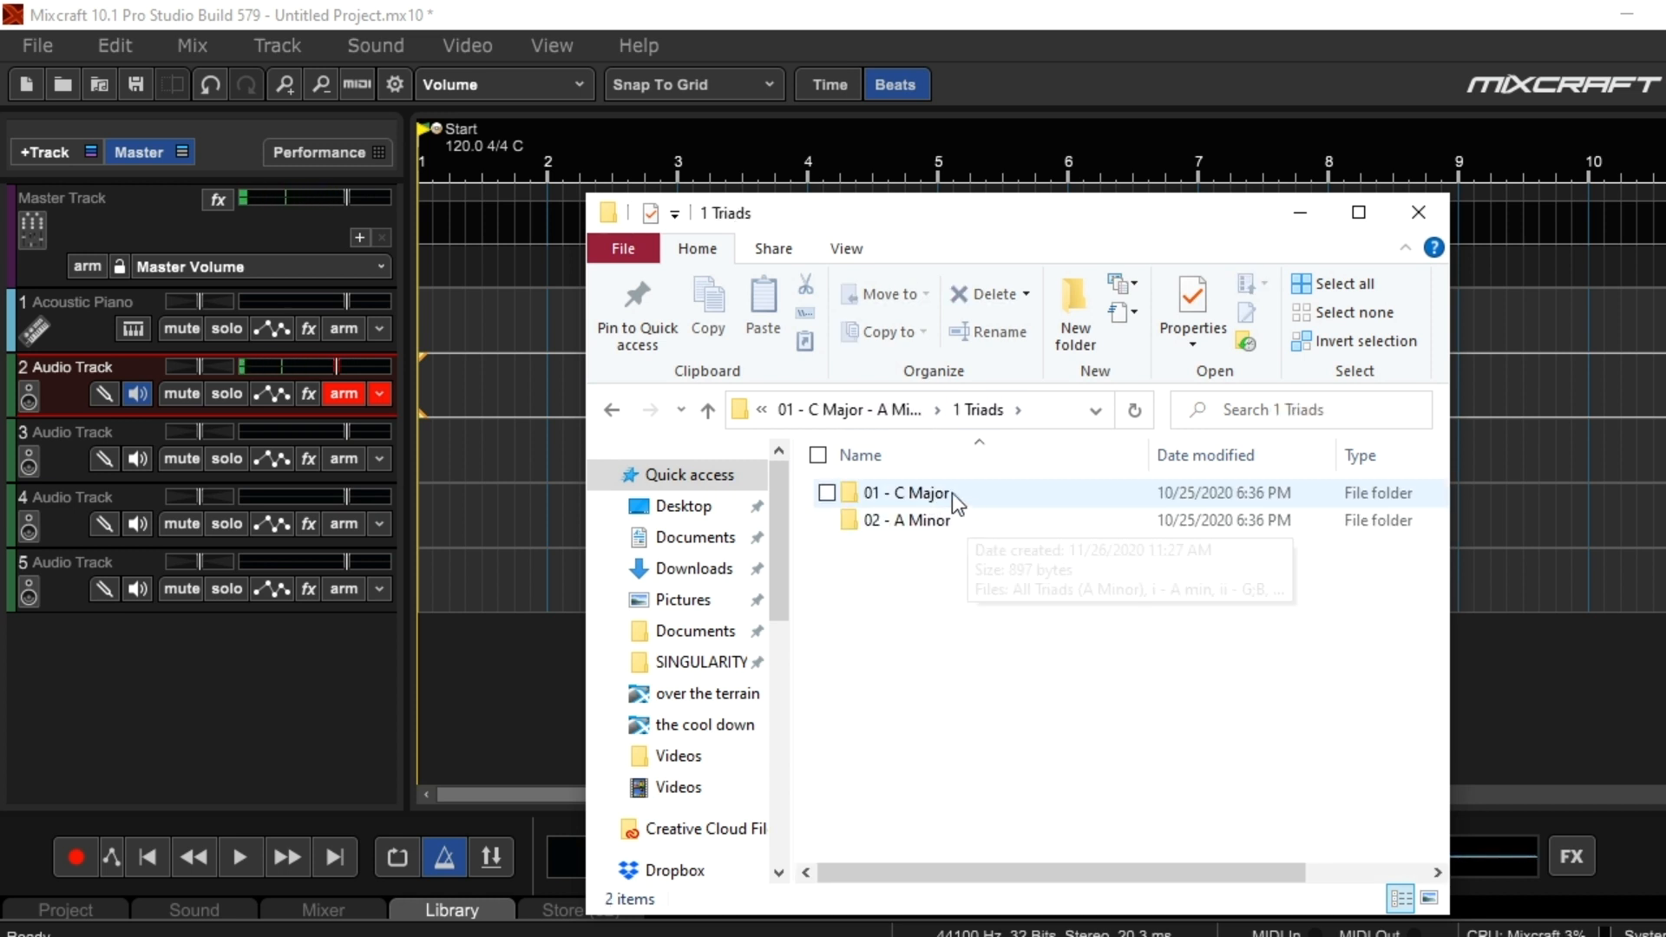
{"action": "double_click", "coordinate": [954, 496]}
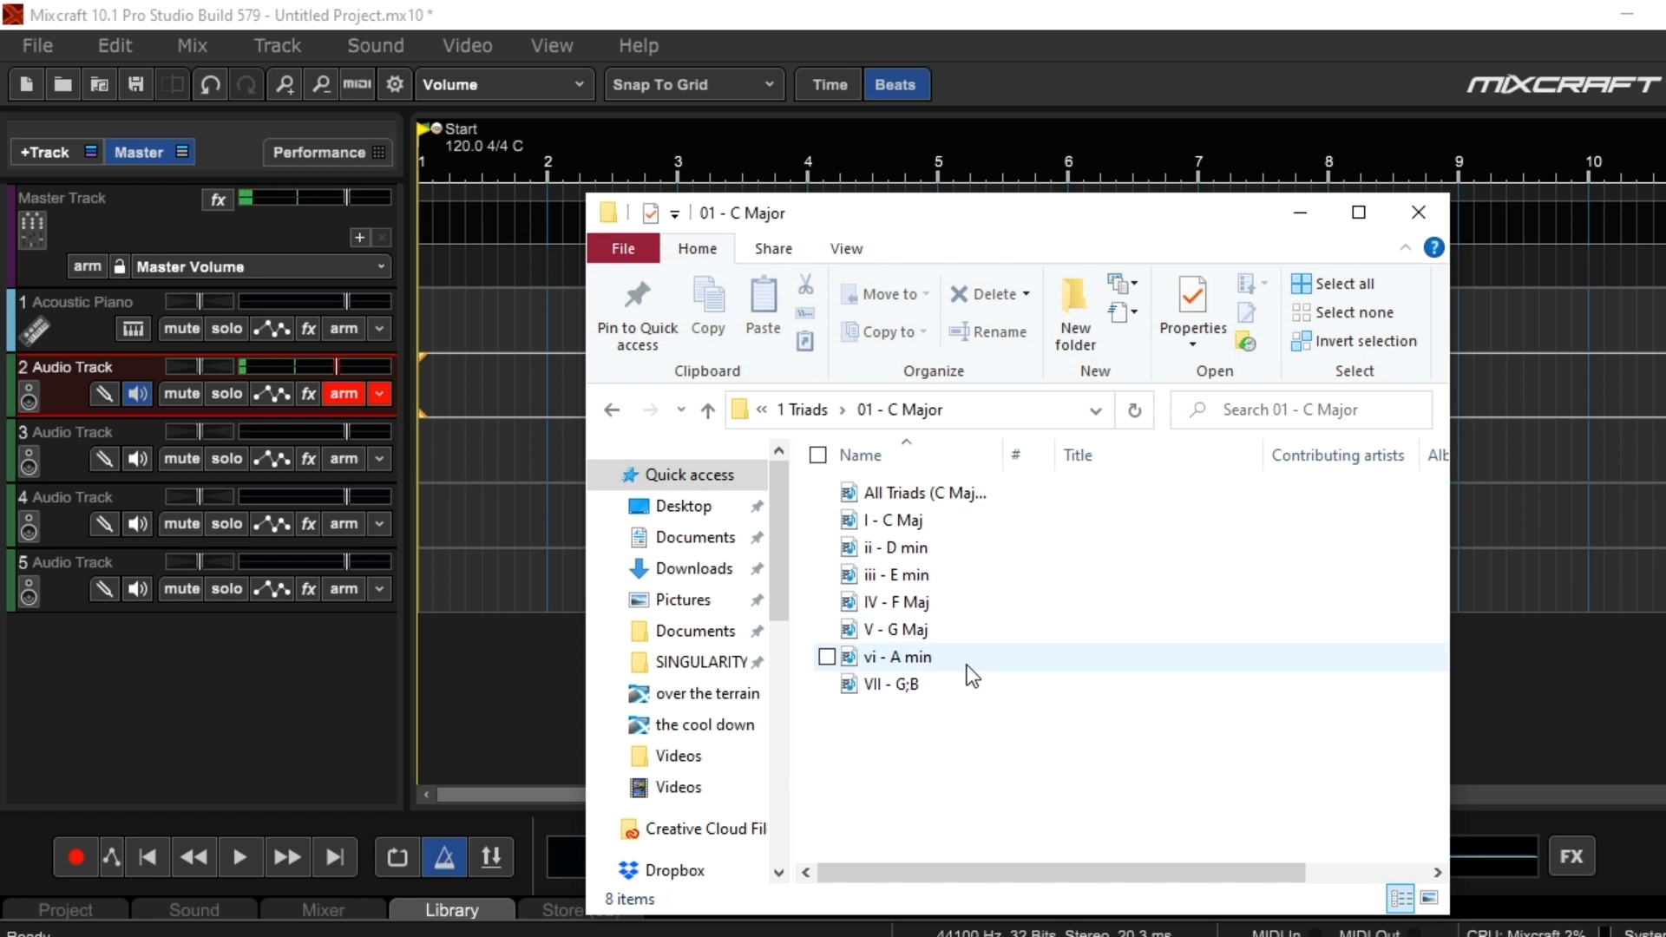
{"action": "key", "text": "BackSpace"}
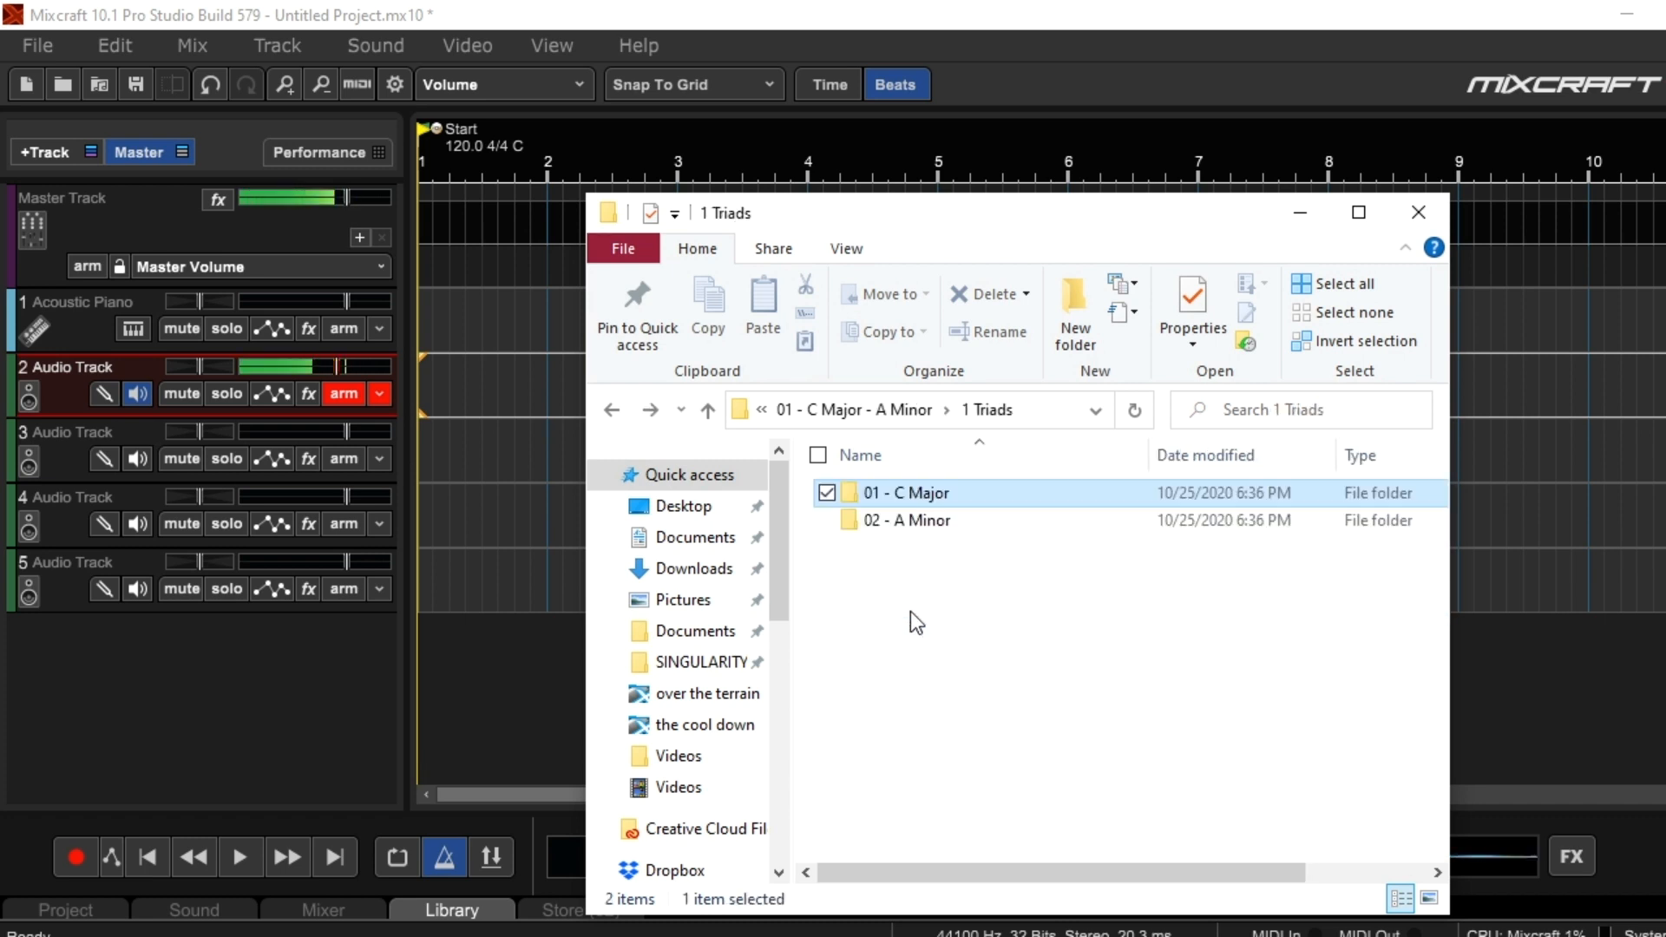
{"action": "double_click", "coordinate": [912, 521]}
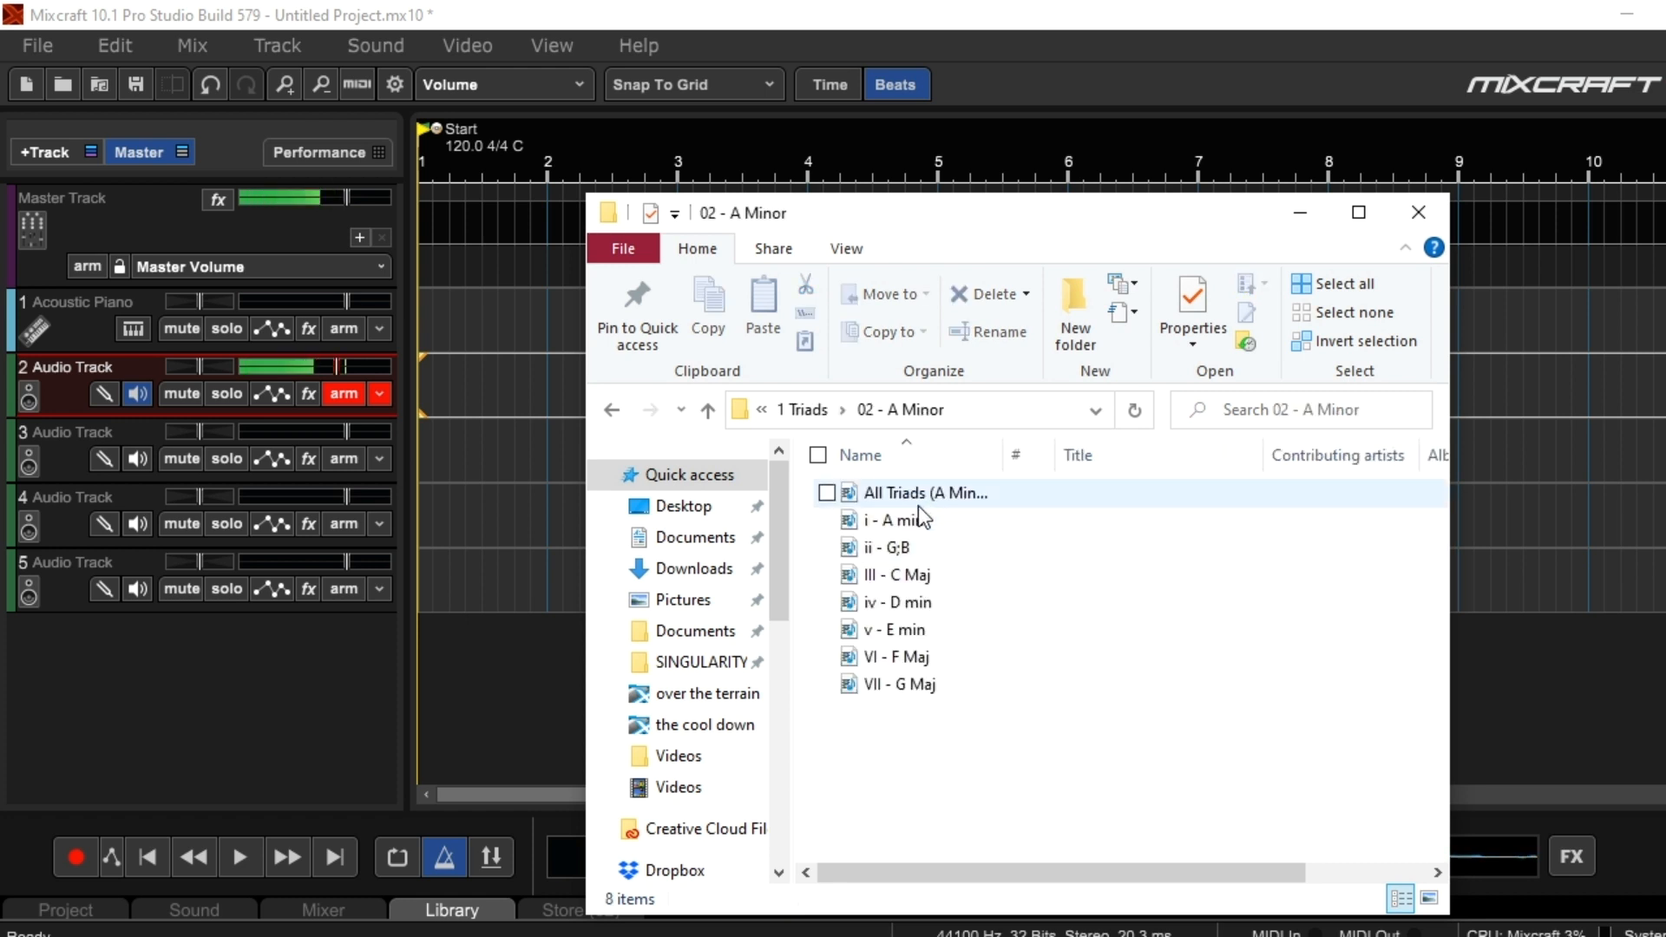
Look through the C Major chord files in the 2 Extended Chords folder of 01 - C Major - A Minor
{"action": "key", "text": "BackSpace"}
{"action": "key", "text": "BackSpace"}
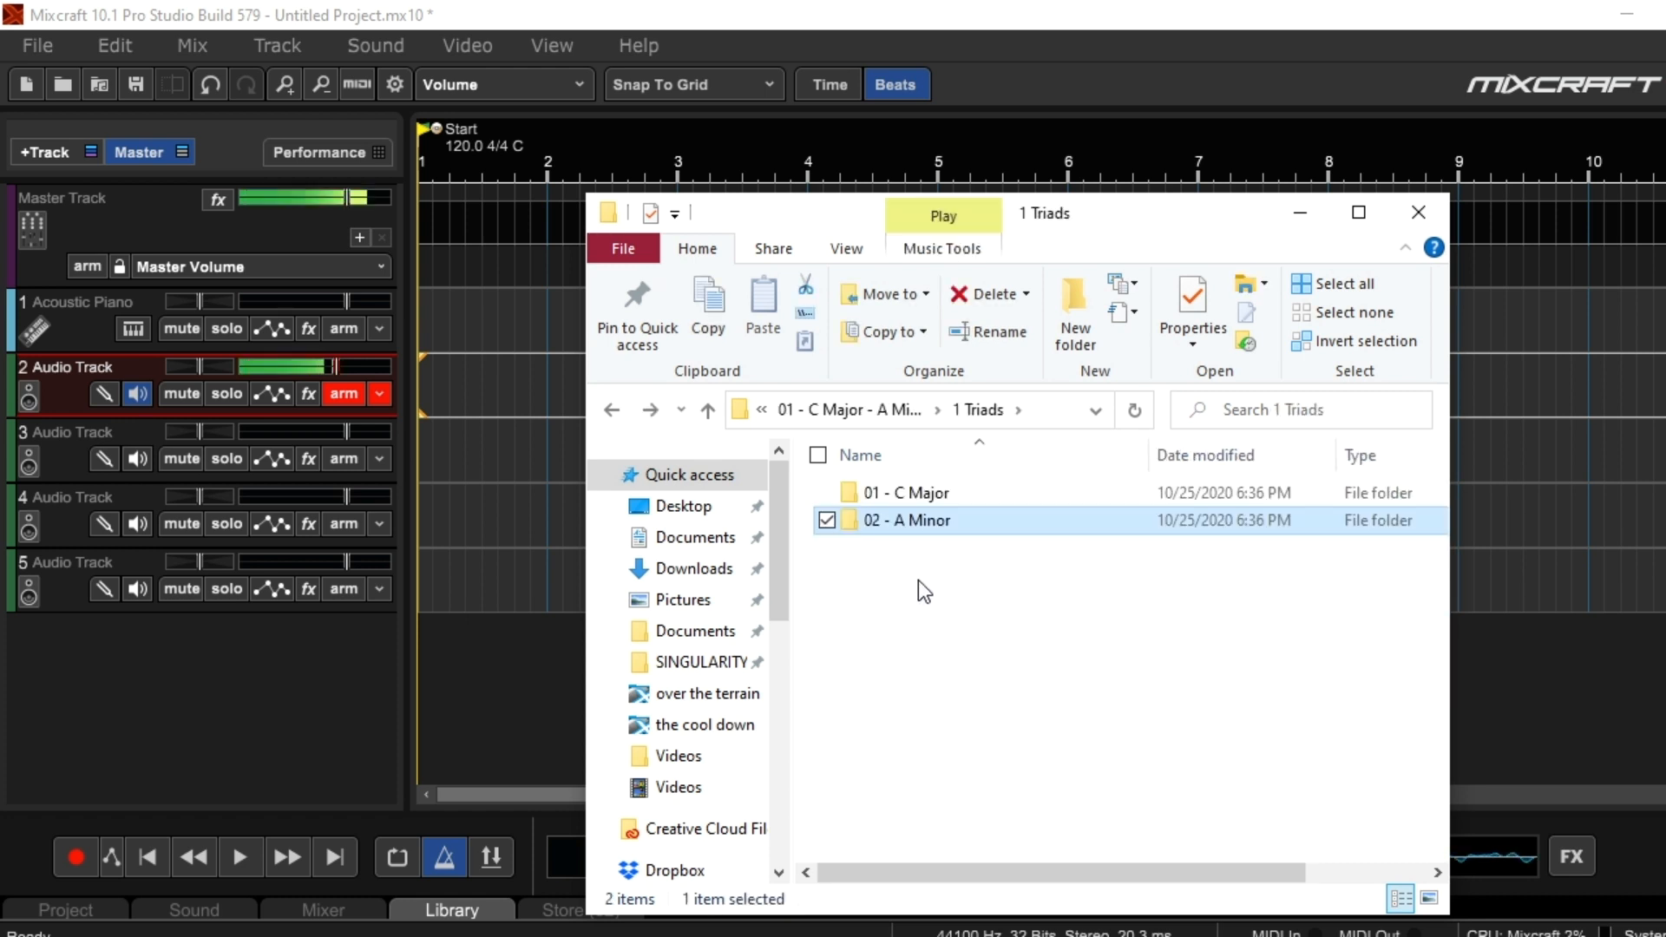
{"action": "double_click", "coordinate": [914, 524]}
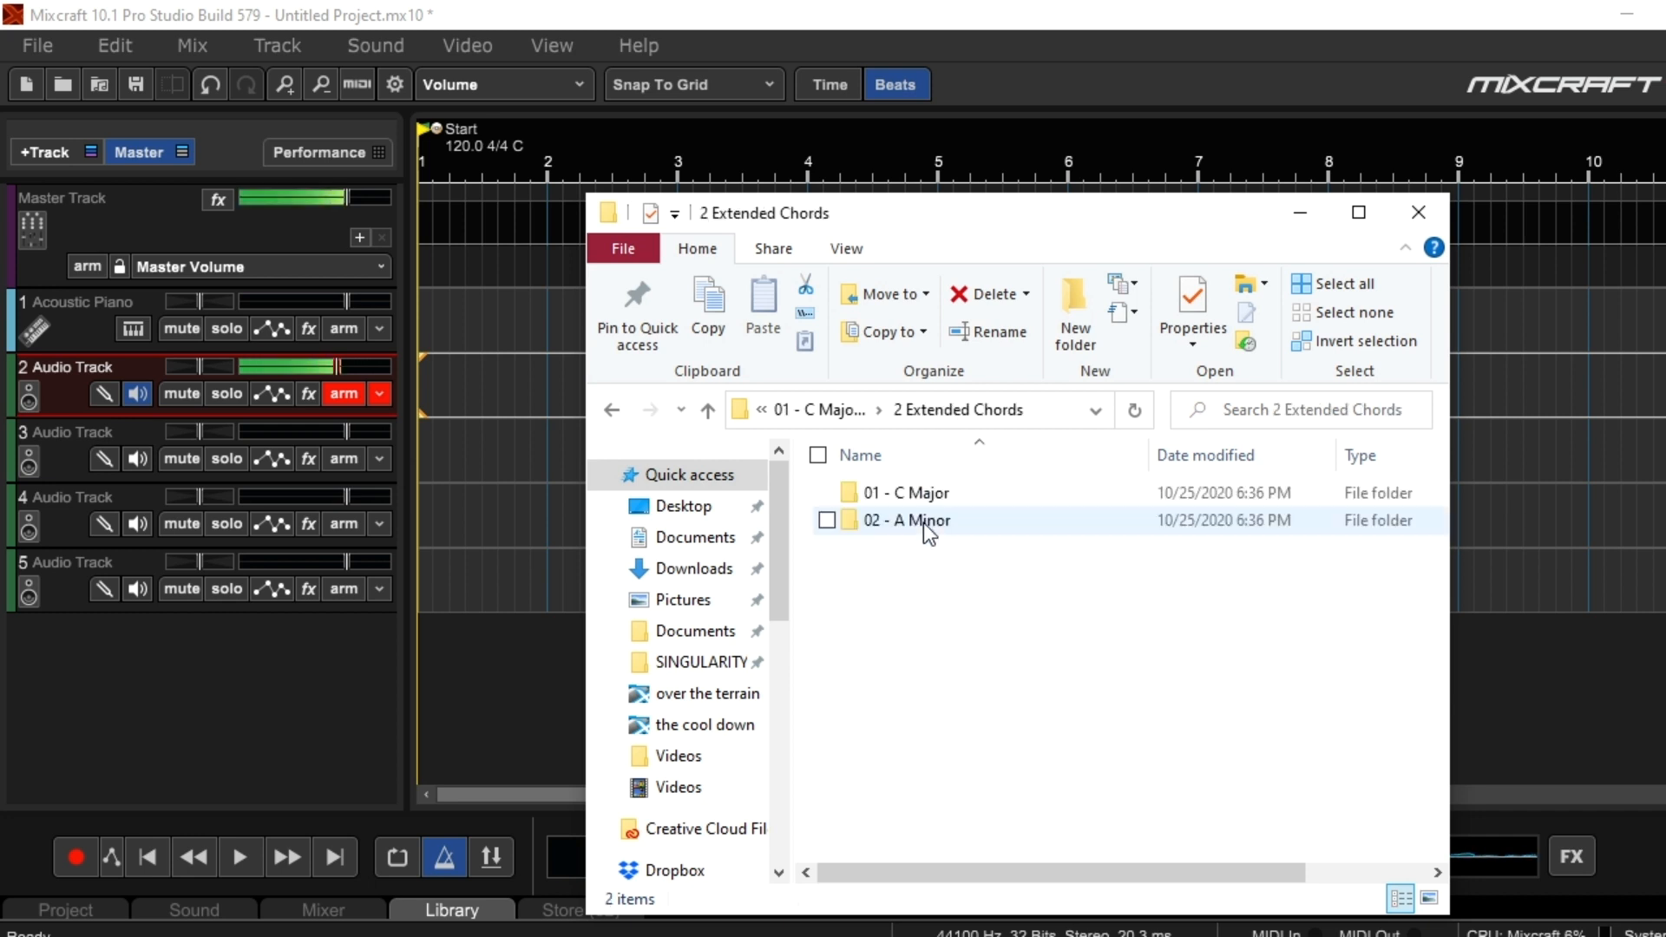
{"action": "double_click", "coordinate": [937, 494]}
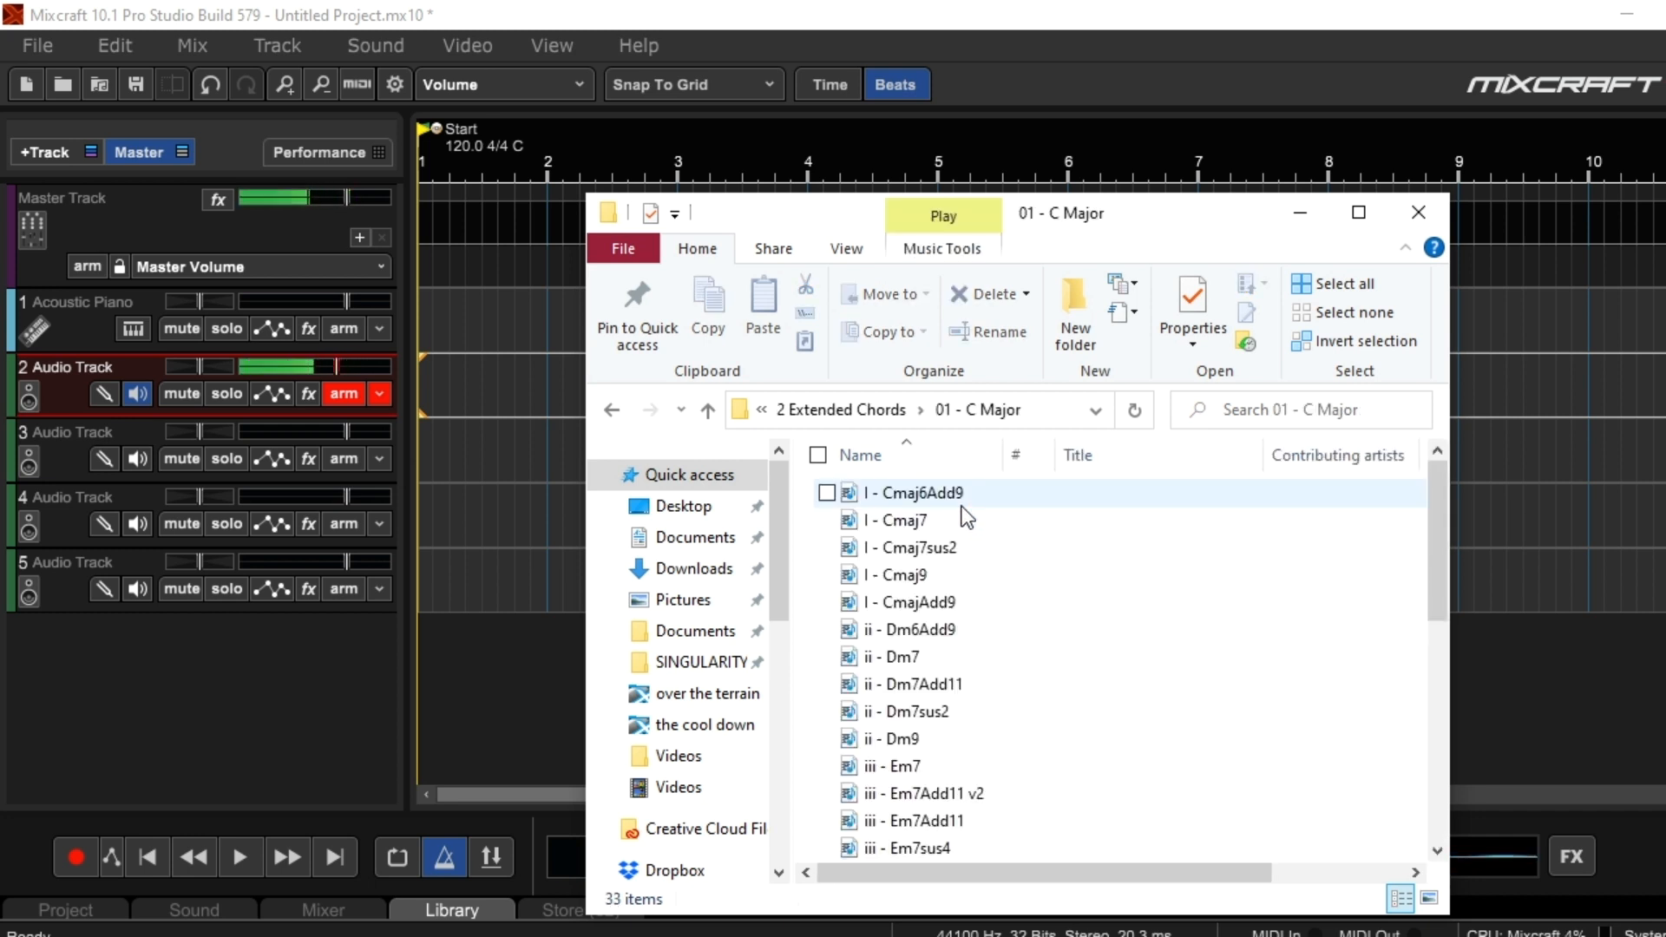
{"action": "scroll", "coordinate": [966, 677], "scroll_direction": "down", "scroll_amount": 4}
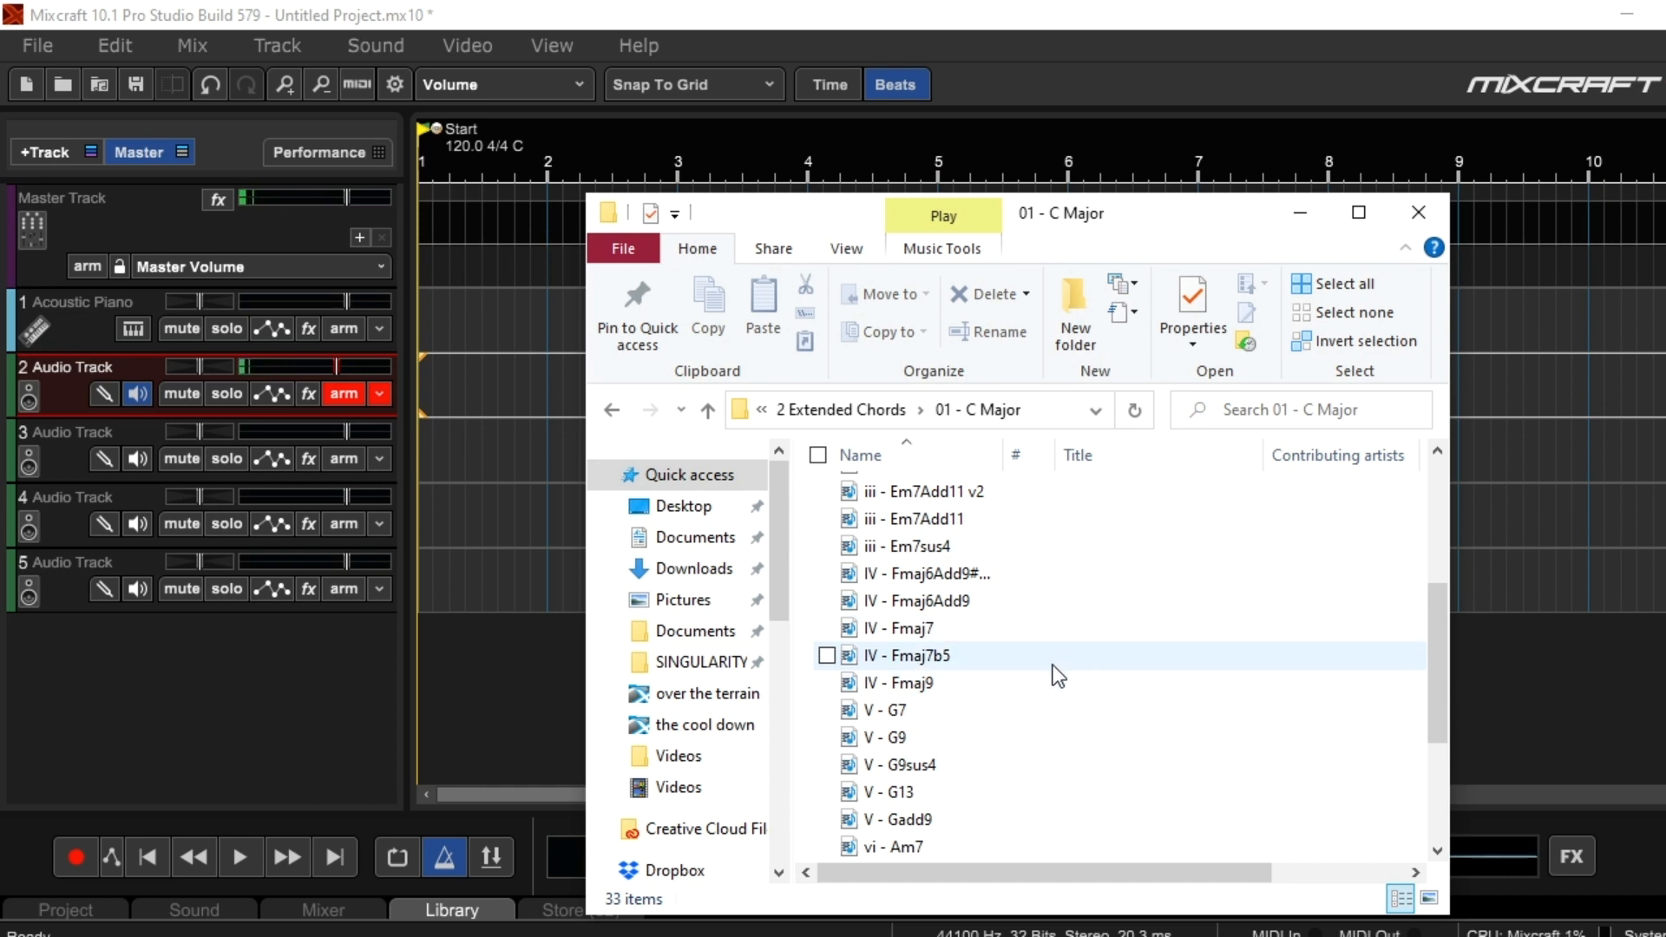
{"action": "scroll", "coordinate": [1045, 678], "scroll_direction": "down", "scroll_amount": 3}
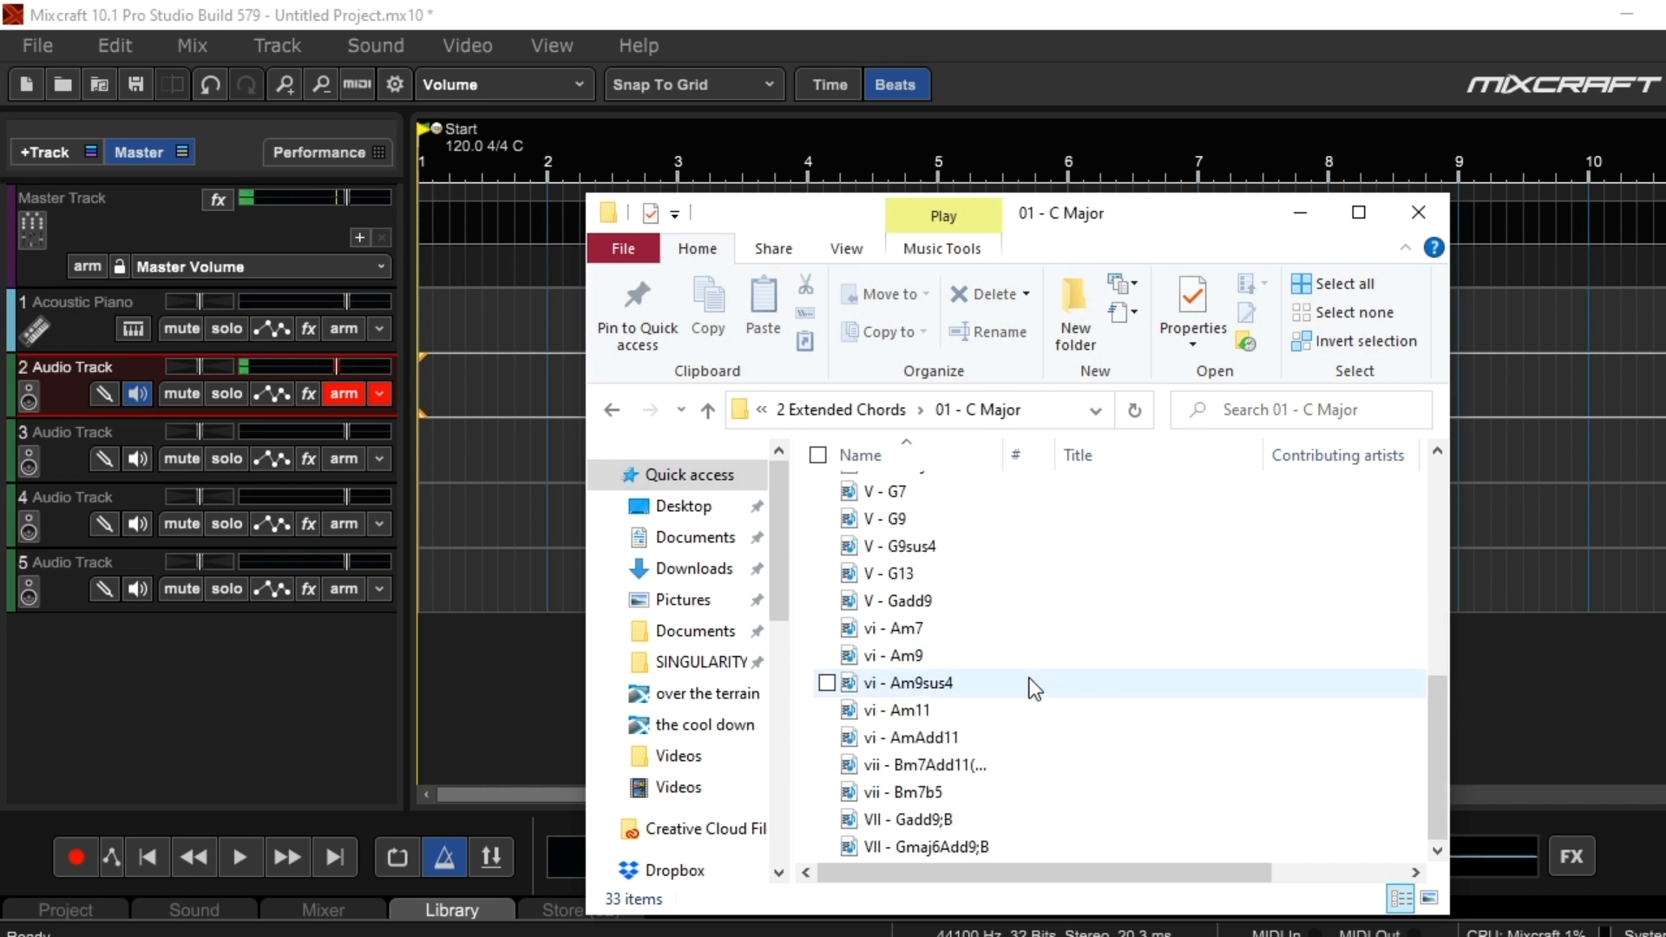
Return to the chord pack's key folders and open the 01 - A Major triads inside 10 - A Major - F# Minor
{"action": "key", "text": "BackSpace"}
{"action": "key", "text": "BackSpace"}
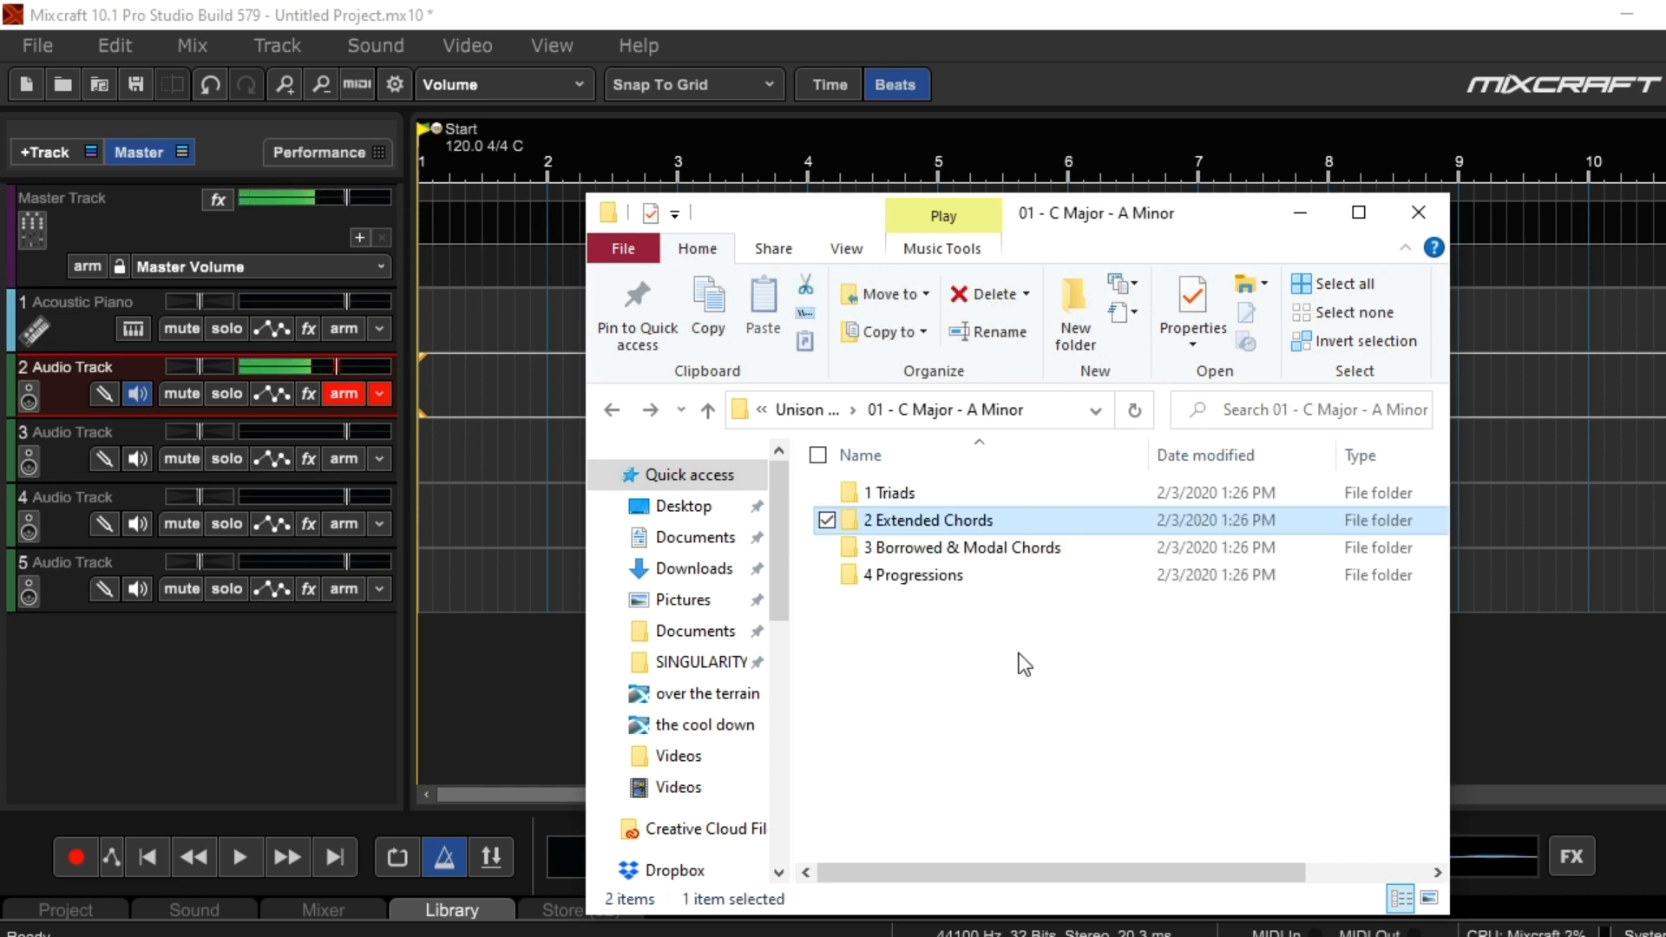
{"action": "key", "text": "BackSpace"}
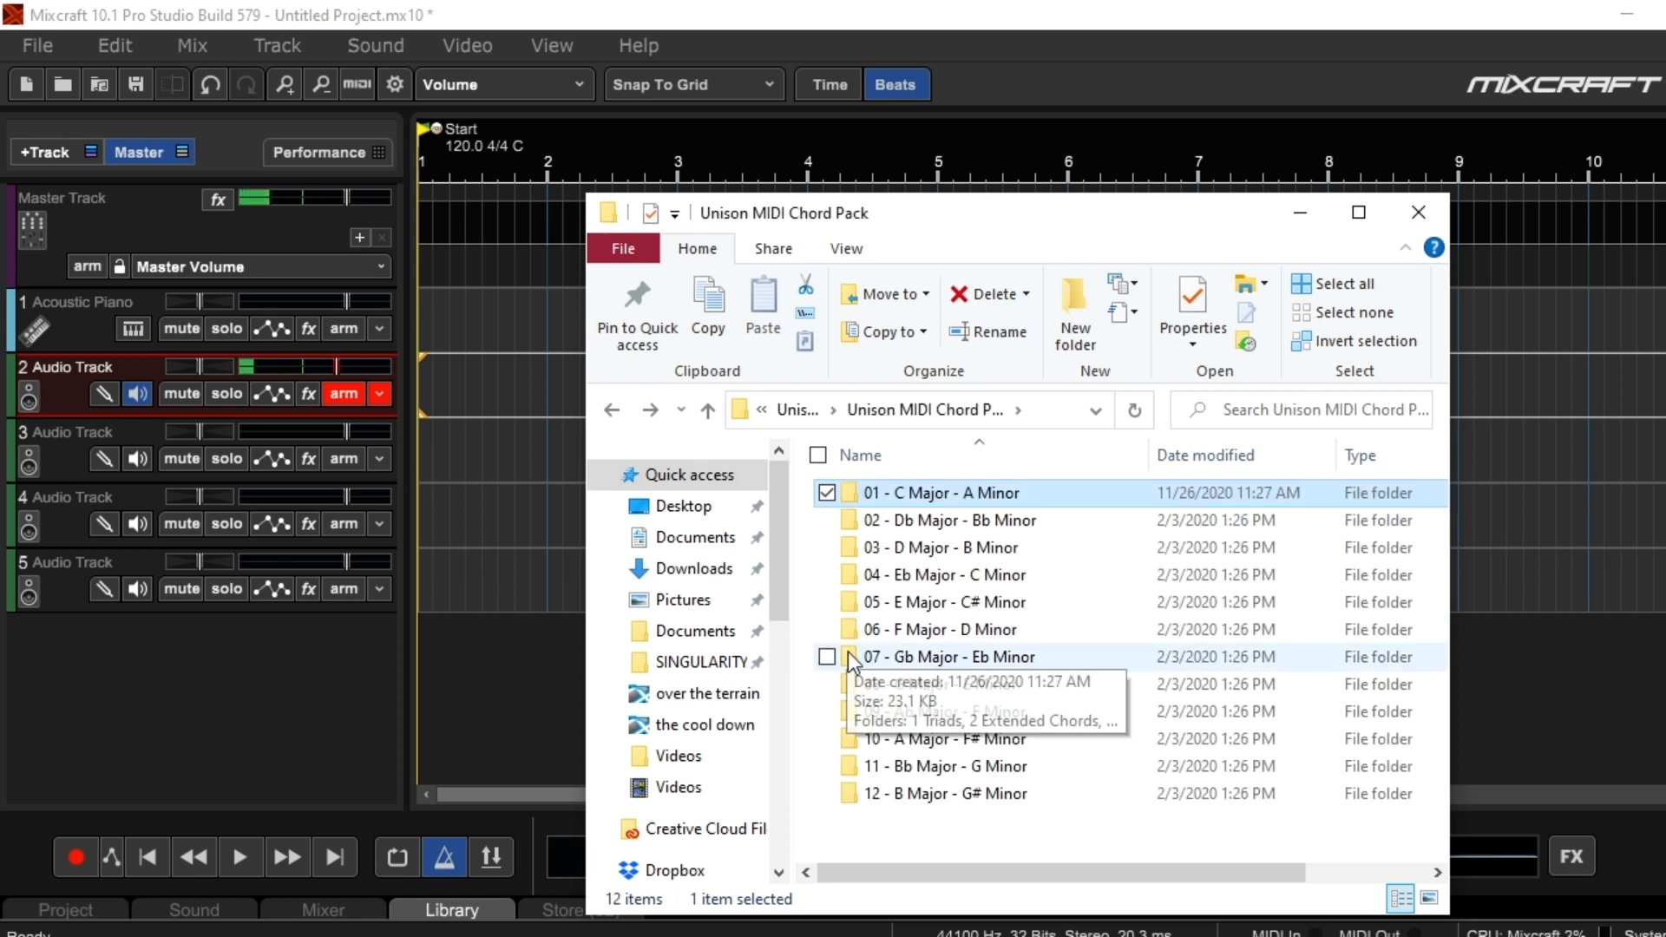
{"action": "key", "text": "BackSpace"}
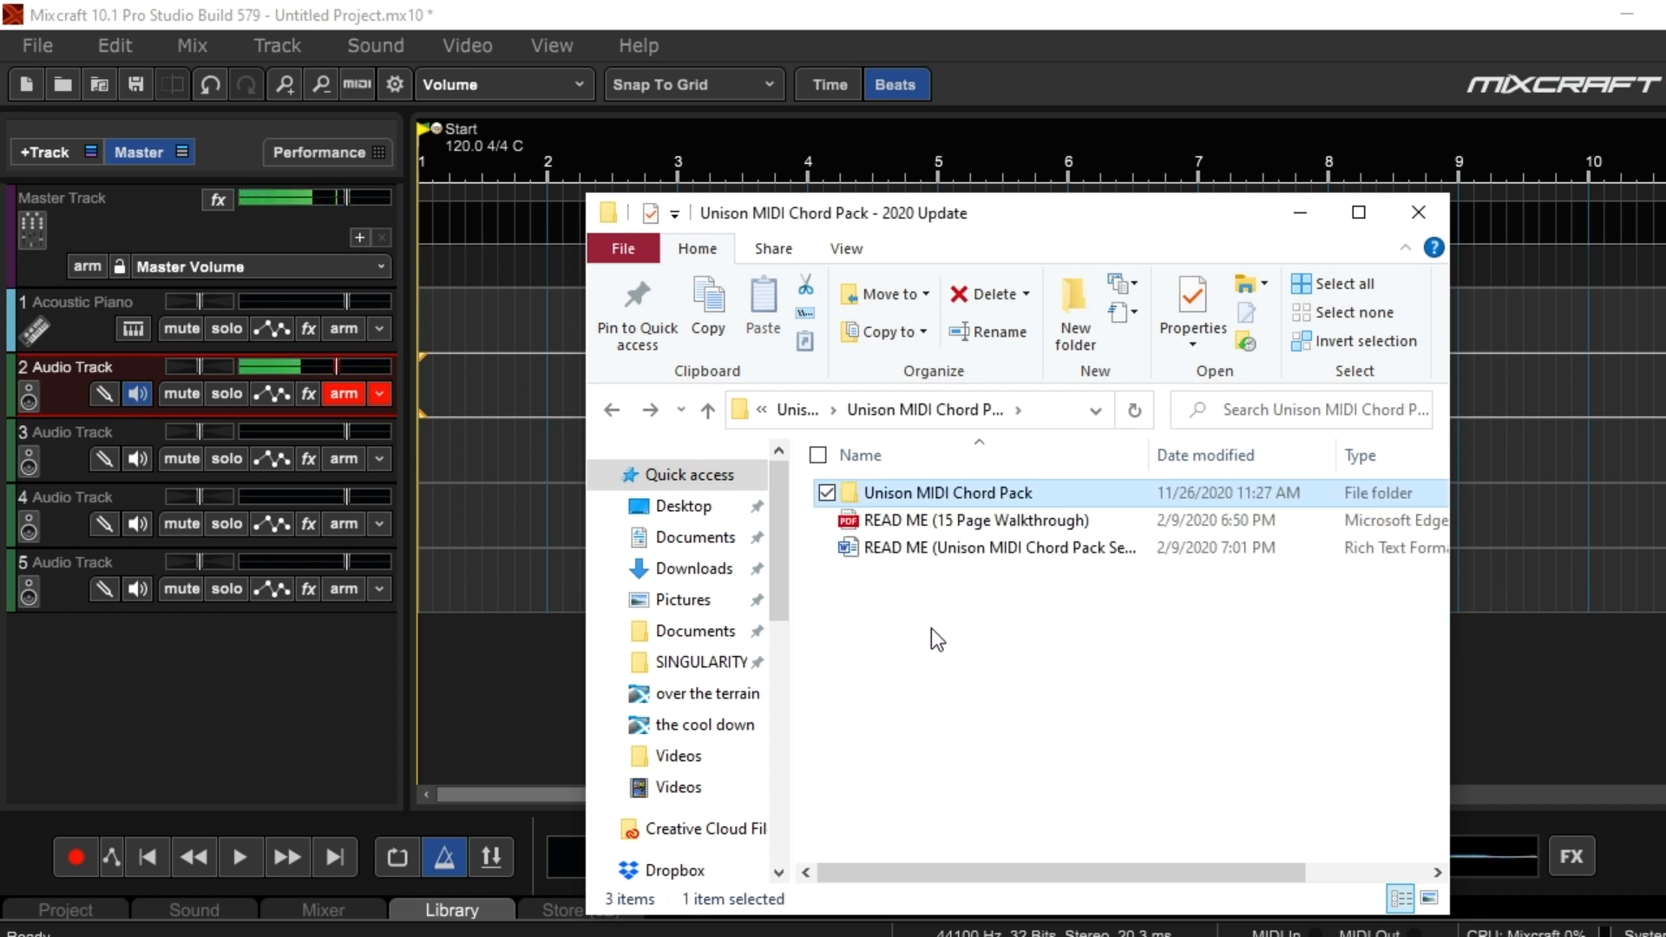
{"action": "double_click", "coordinate": [931, 493]}
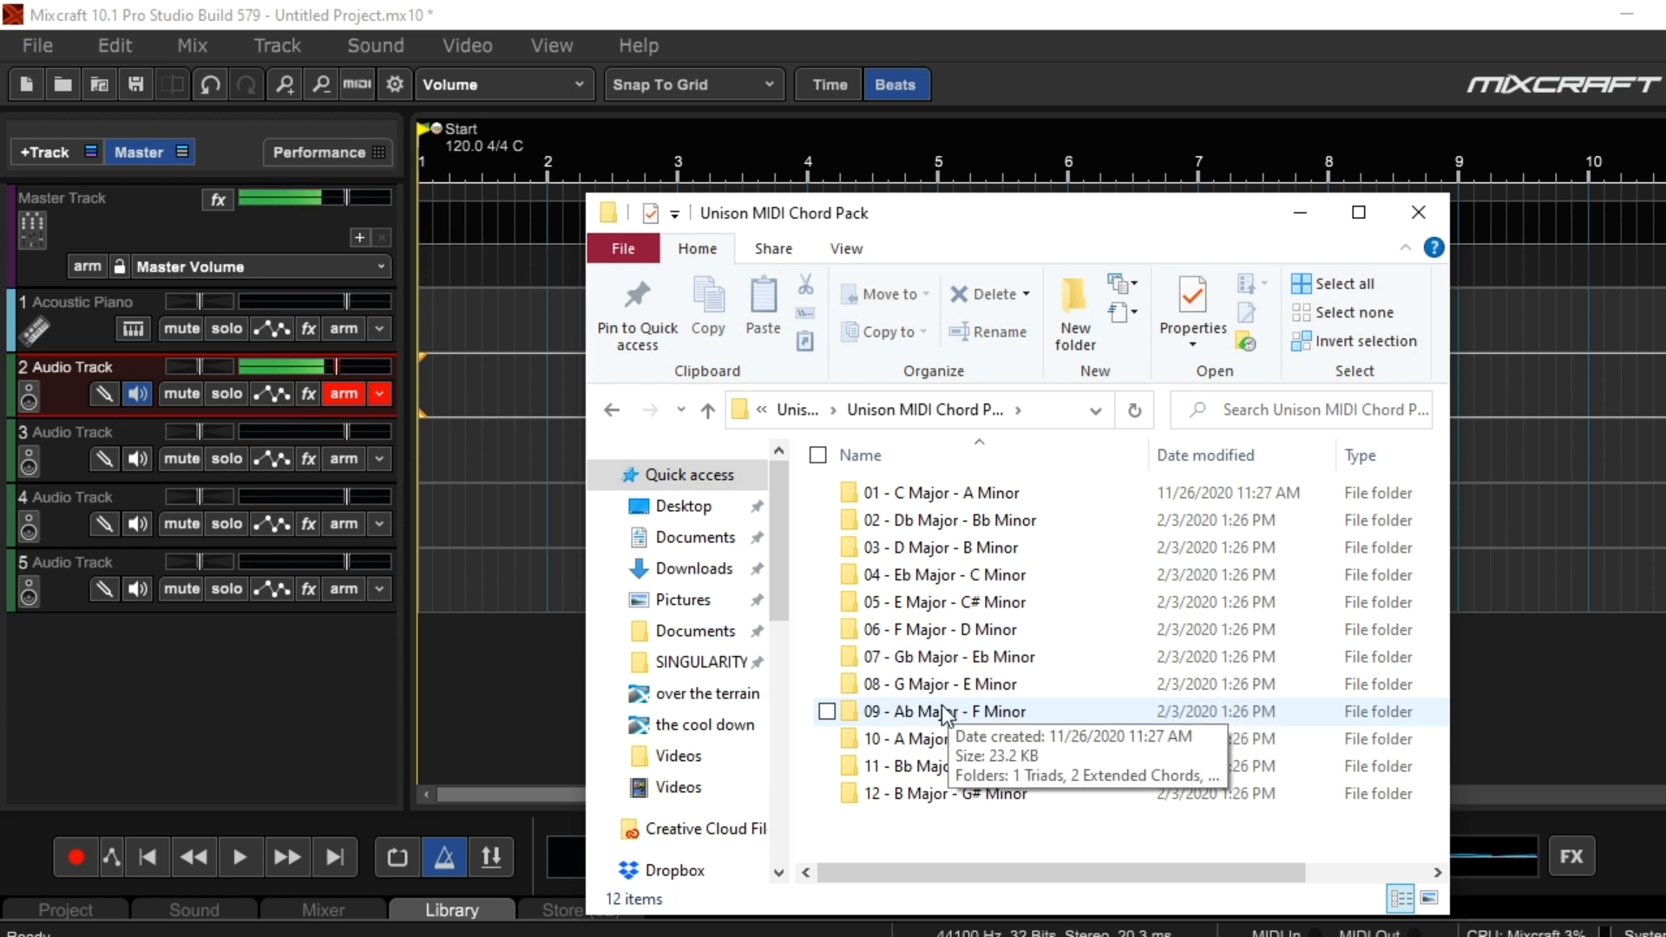
{"action": "double_click", "coordinate": [996, 739]}
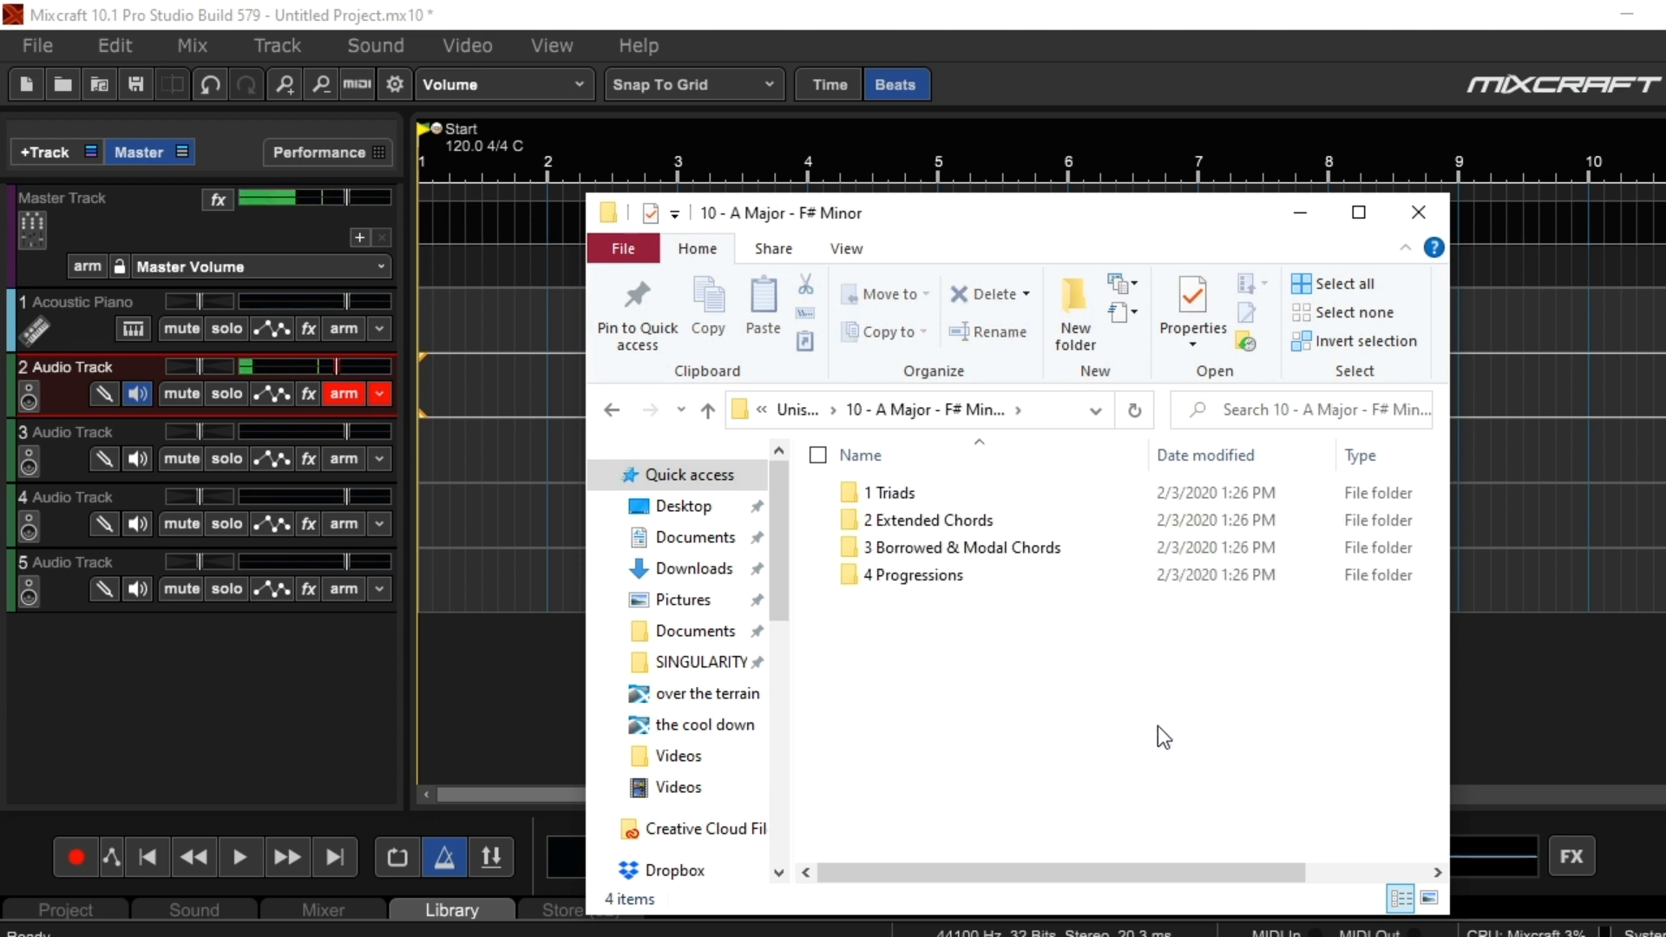
{"action": "double_click", "coordinate": [907, 490]}
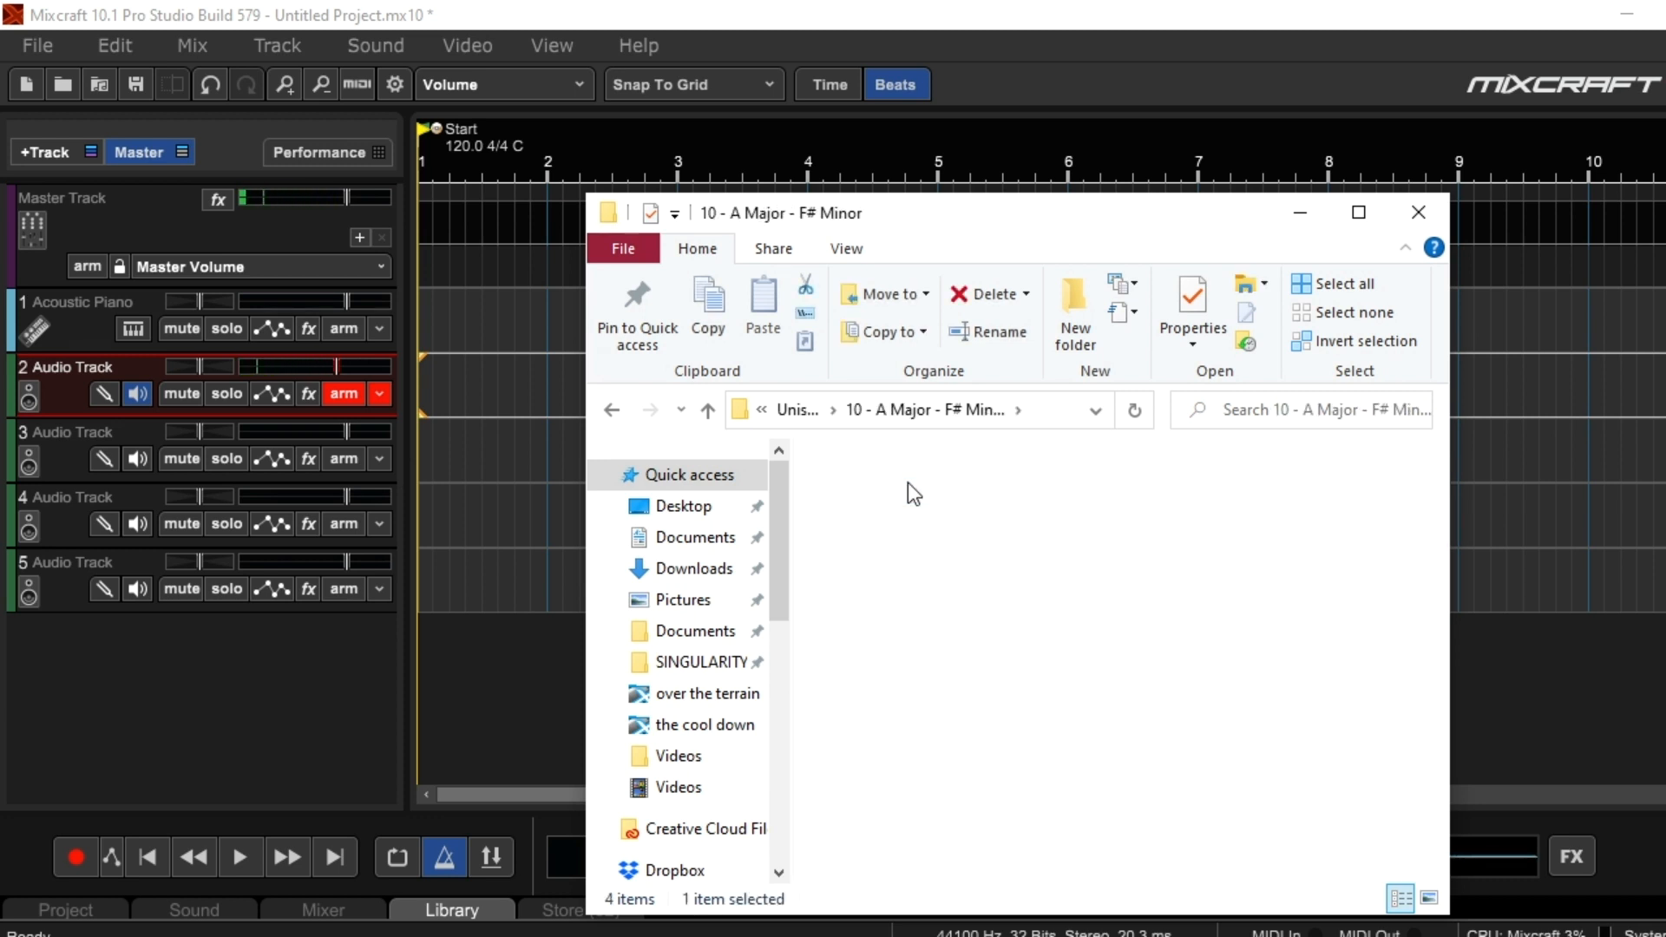
{"action": "double_click", "coordinate": [935, 496]}
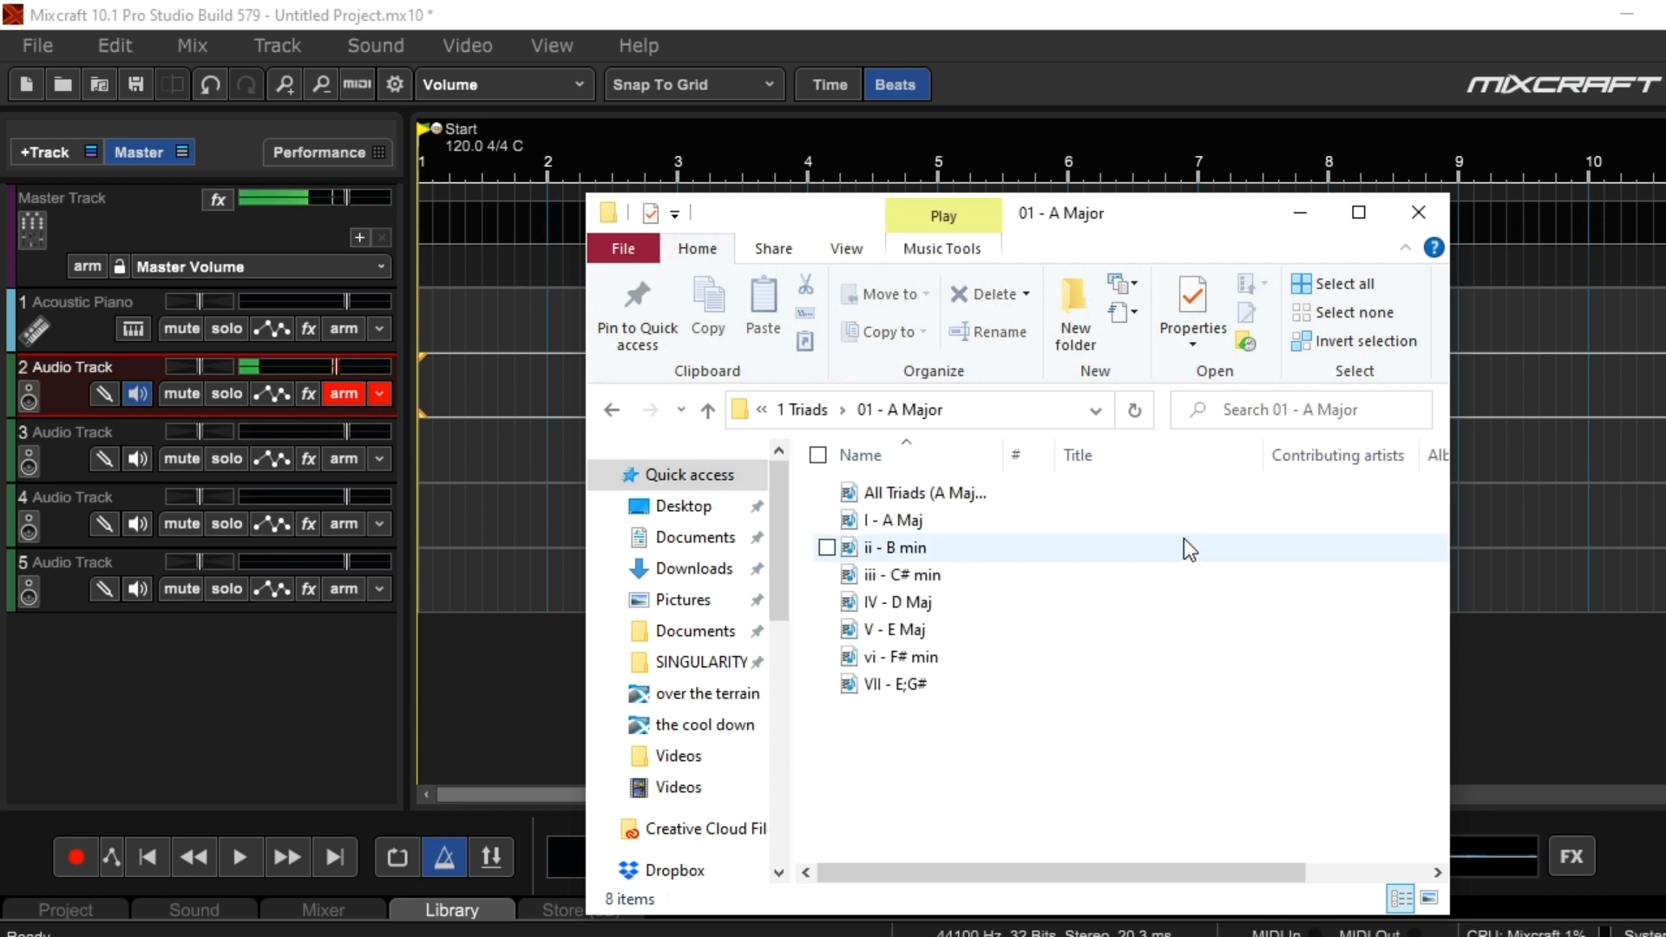
Add the I - A Maj MIDI file to the Acoustic Piano track in Mixcraft and minimize the File Explorer window
{"action": "left_click", "coordinate": [933, 523]}
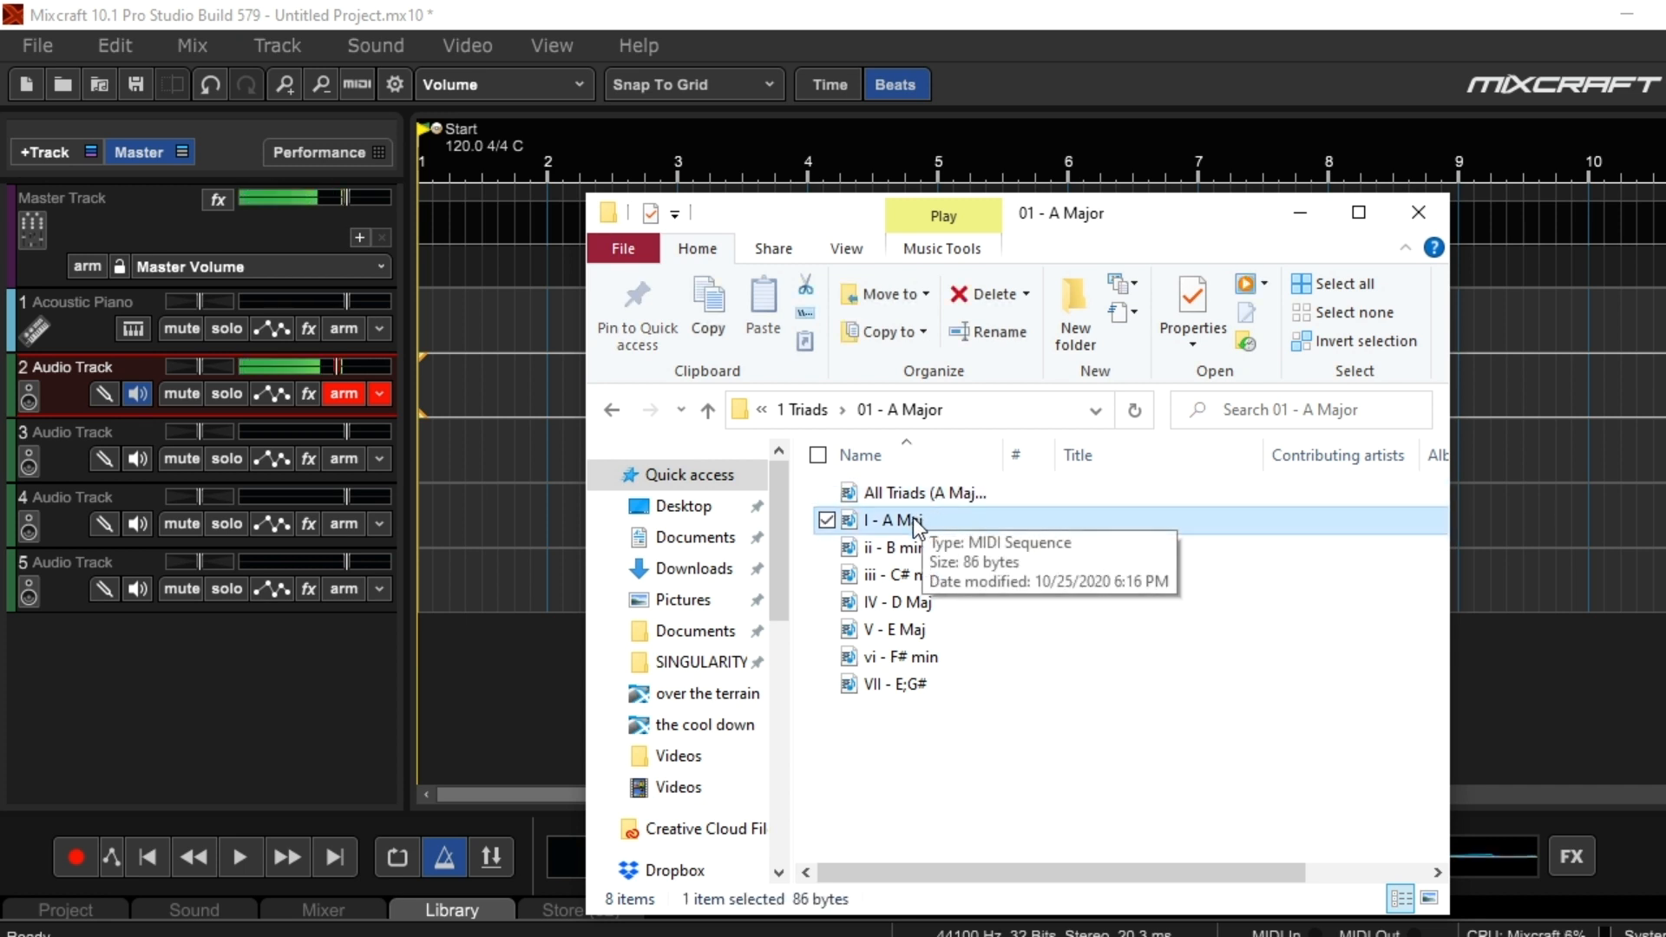
{"action": "left_click_drag", "start_coordinate": [913, 517], "coordinate": [78, 418]}
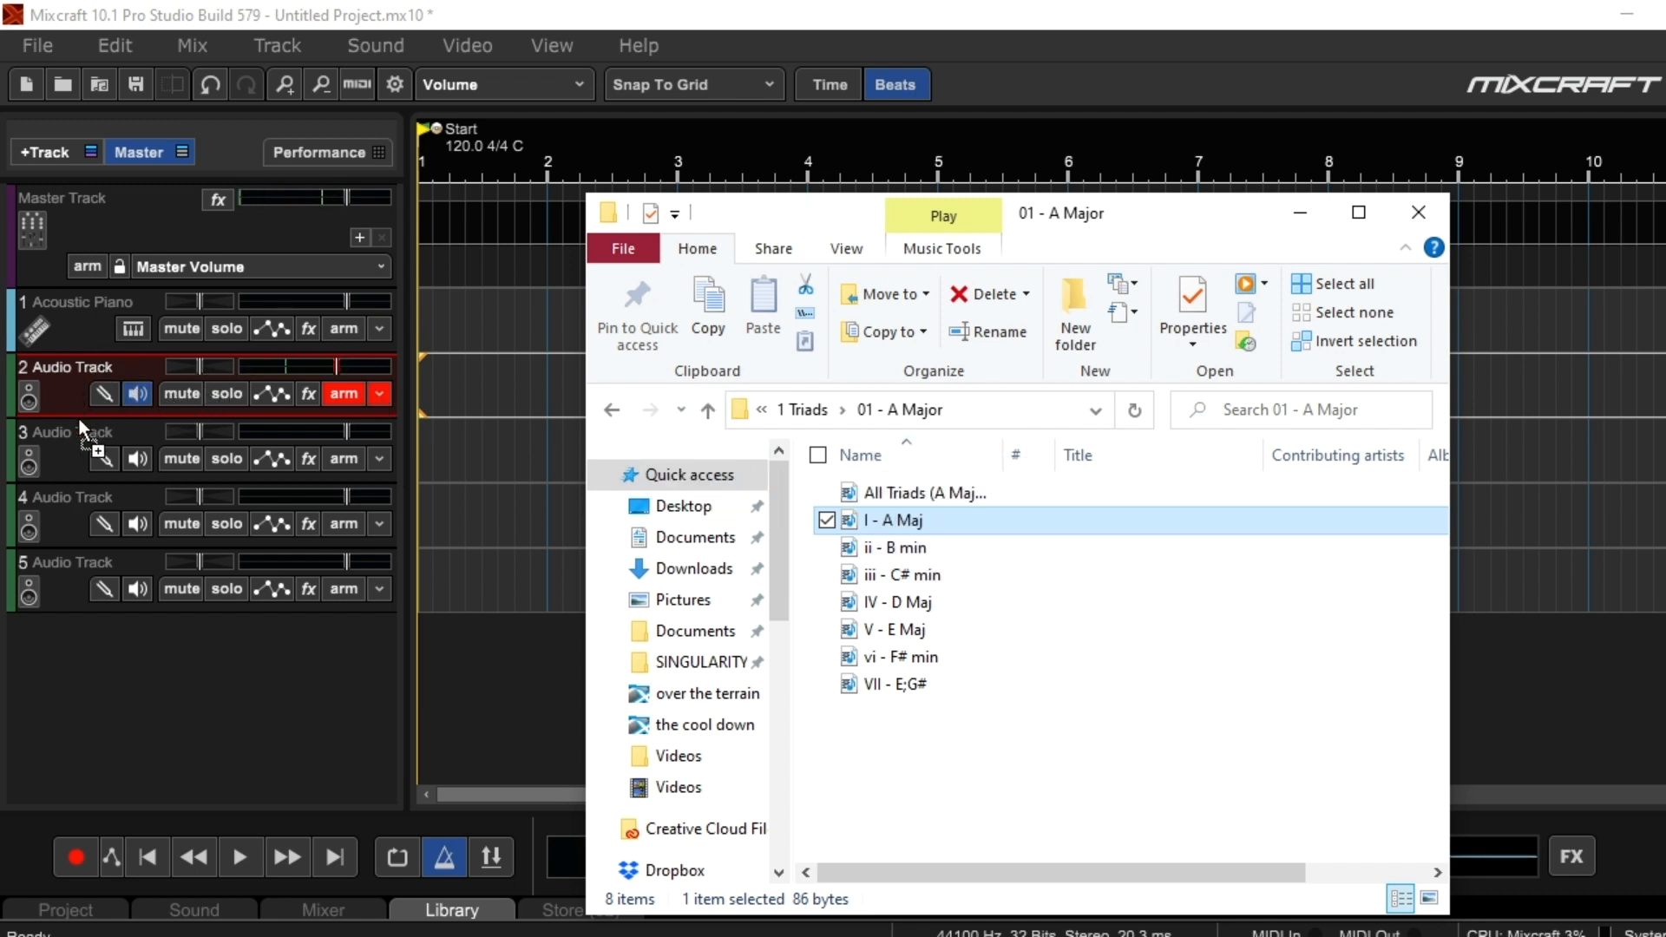
{"action": "left_click_drag", "start_coordinate": [97, 342], "coordinate": [59, 299]}
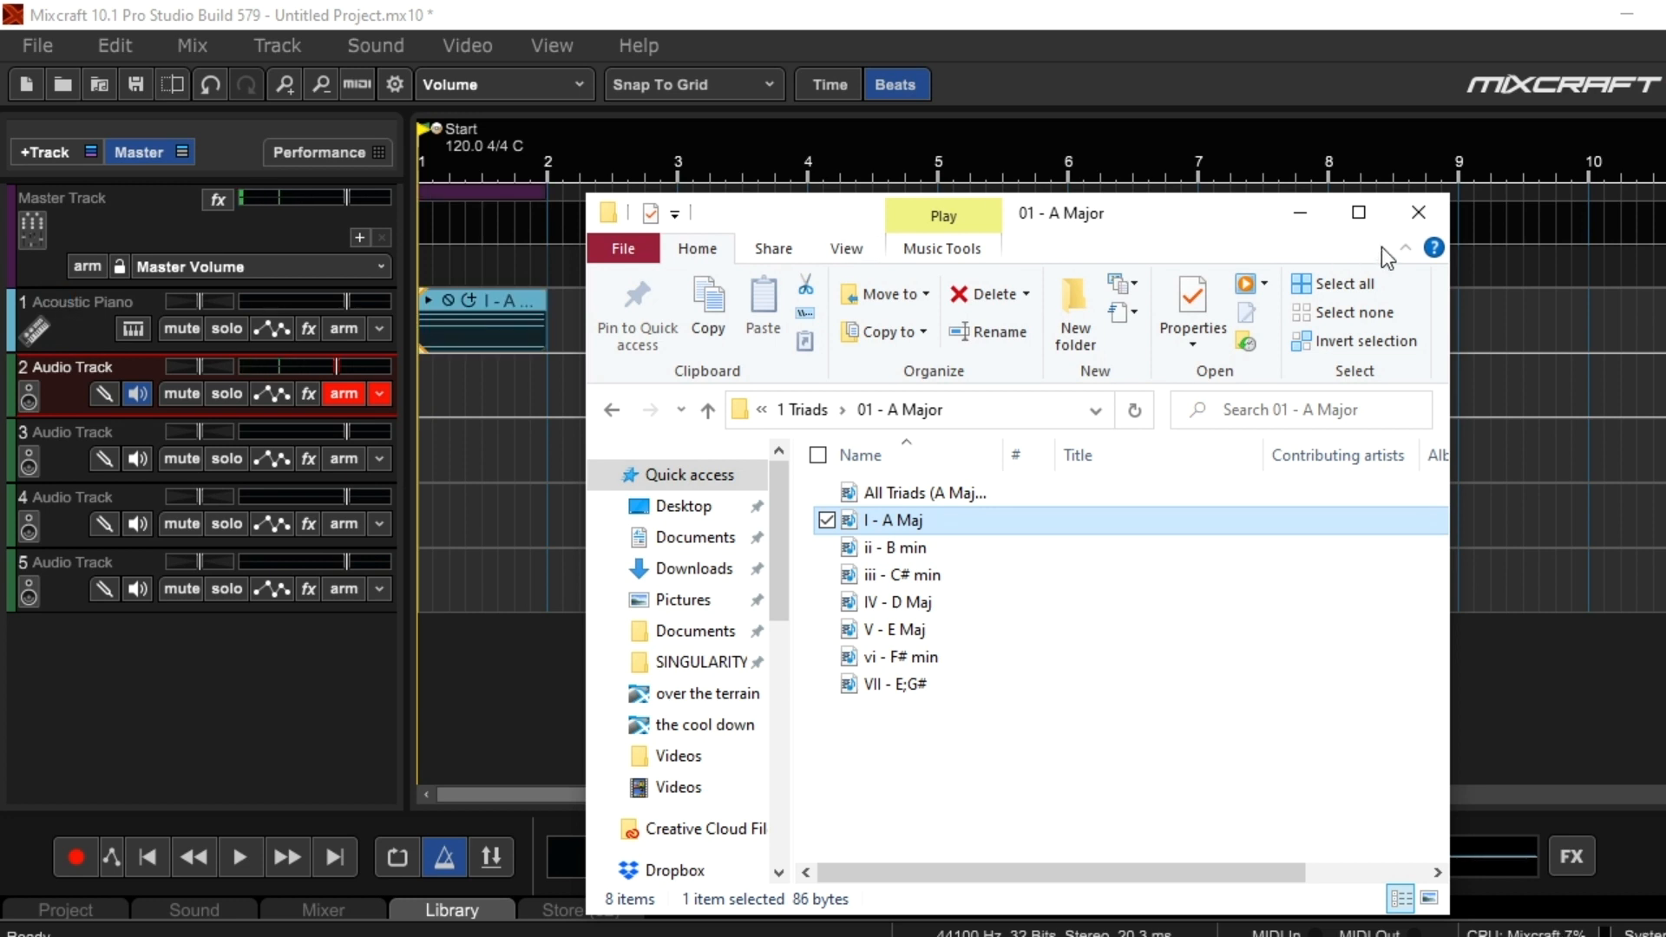
{"action": "left_click", "coordinate": [1300, 212]}
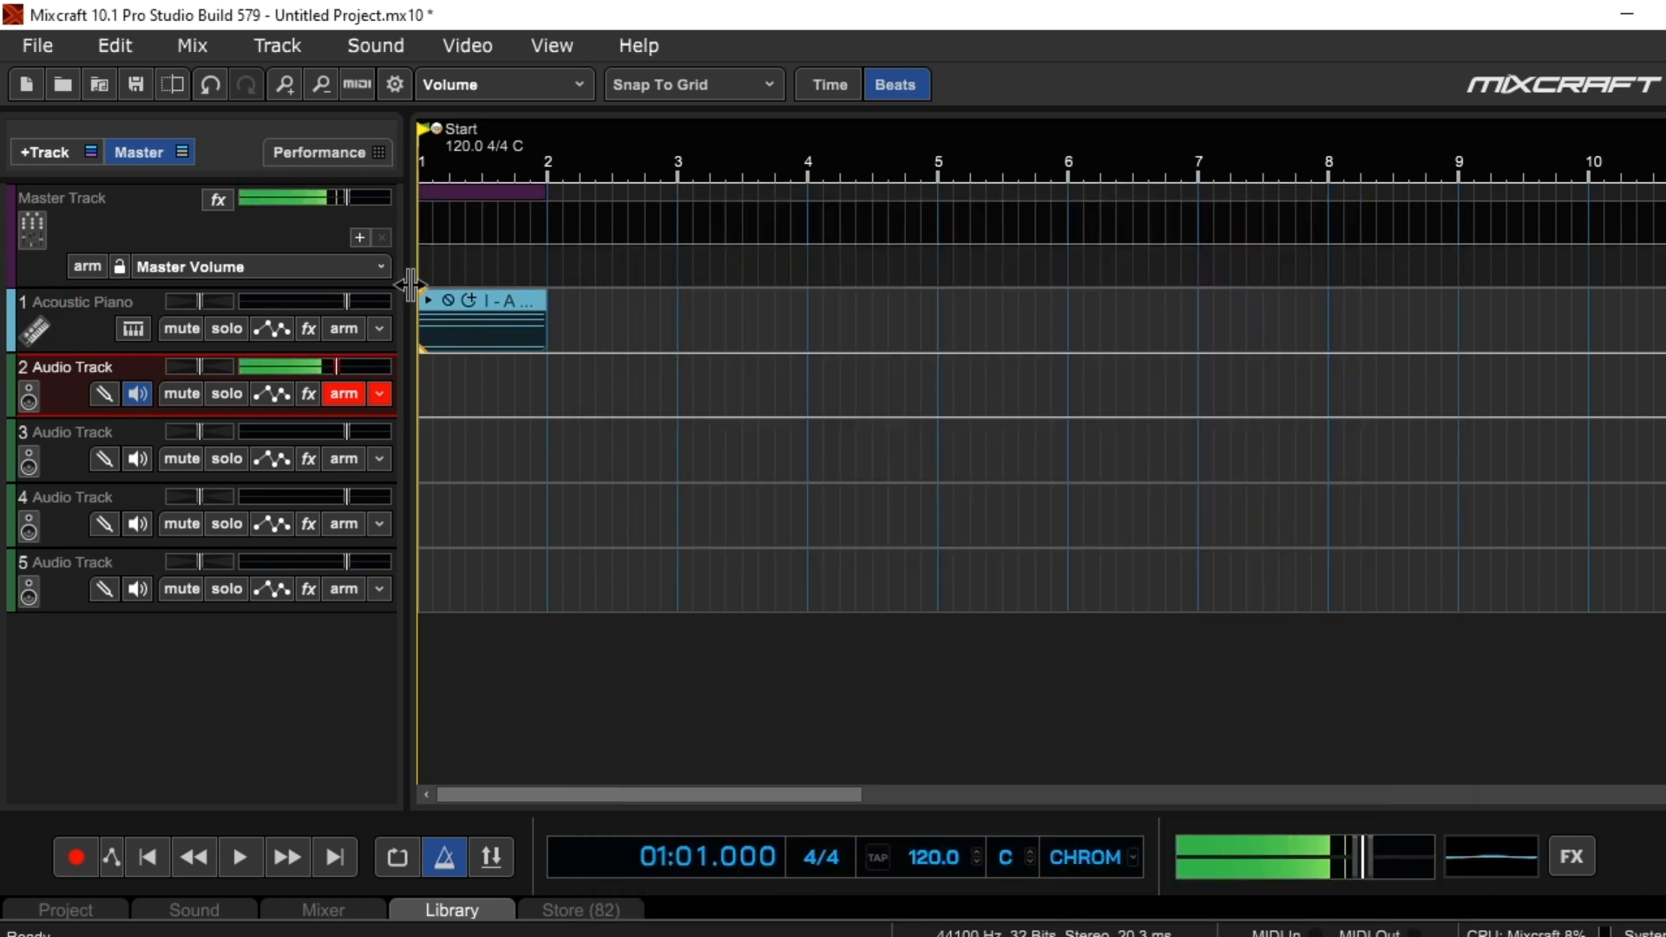
View the I - A Maj - Unison clip's notes in the piano roll, then close the clip editor
{"action": "scroll", "coordinate": [494, 319], "scroll_direction": "up", "scroll_amount": 4}
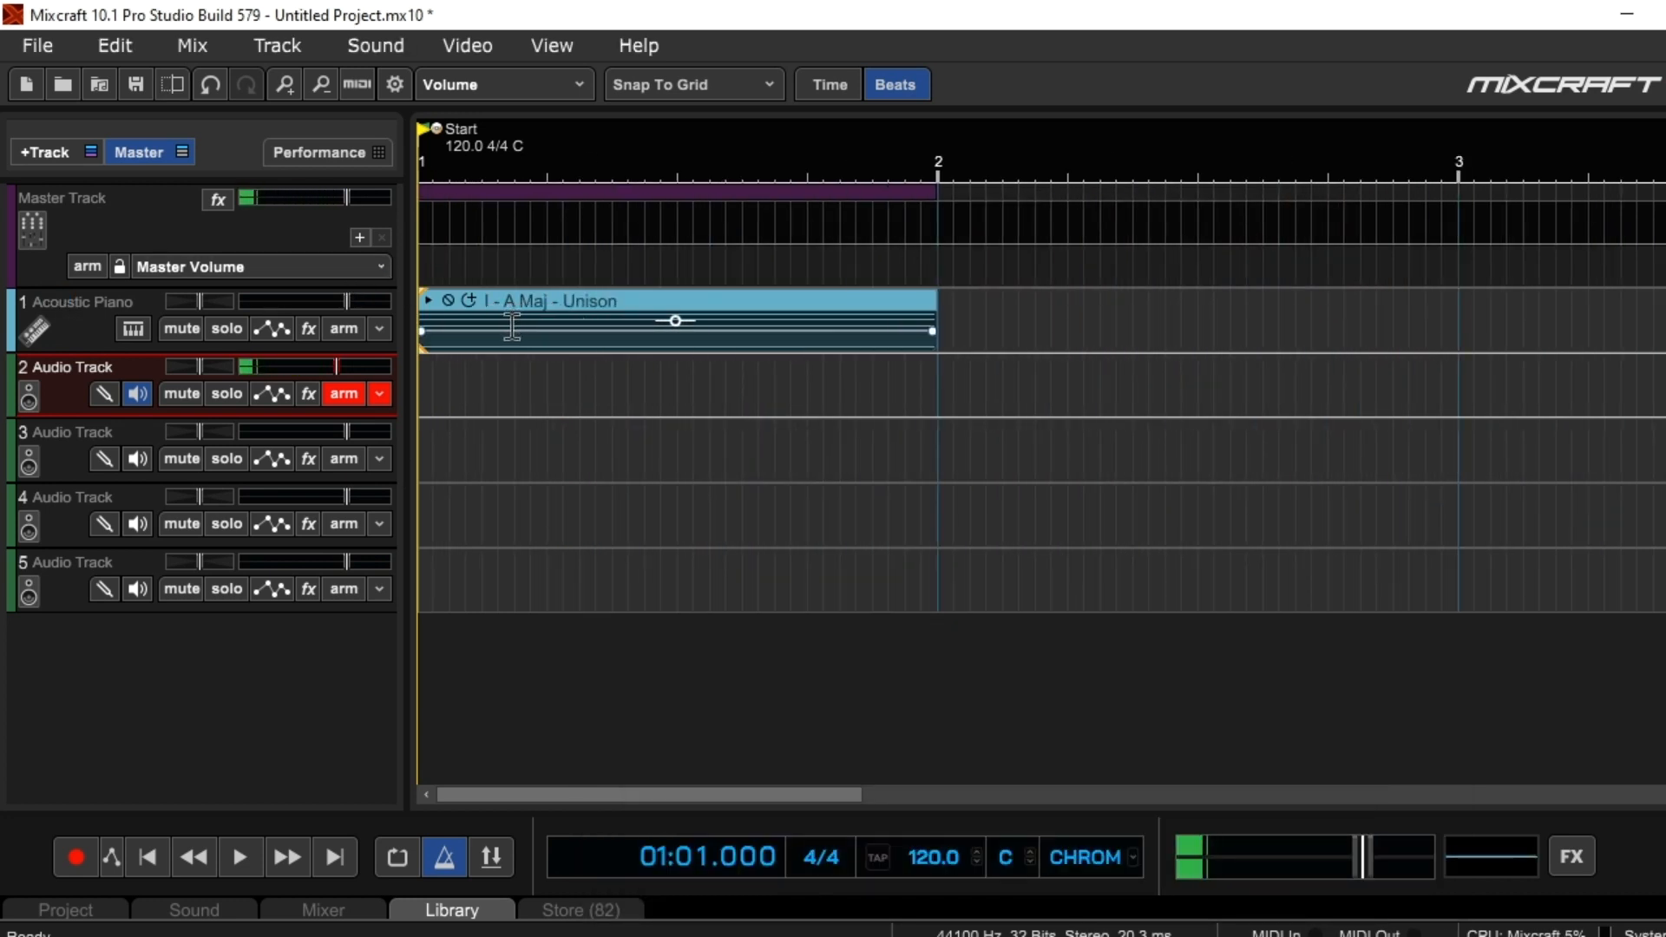
{"action": "double_click", "coordinate": [545, 300]}
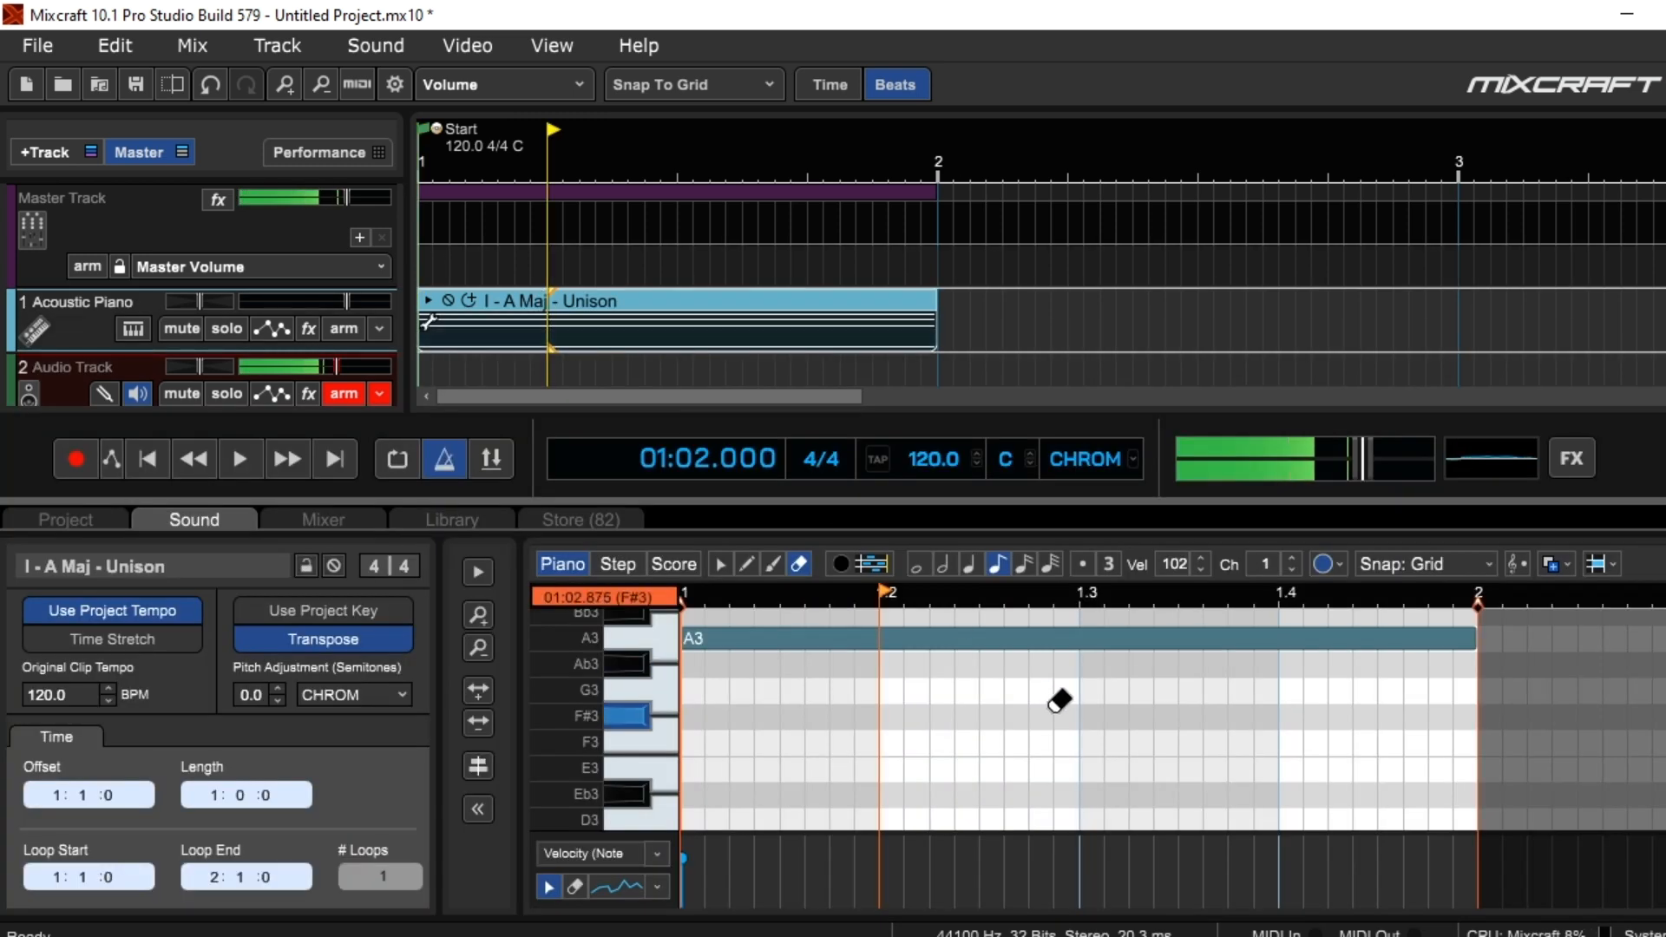
{"action": "scroll", "coordinate": [1065, 698], "scroll_direction": "down", "scroll_amount": 2}
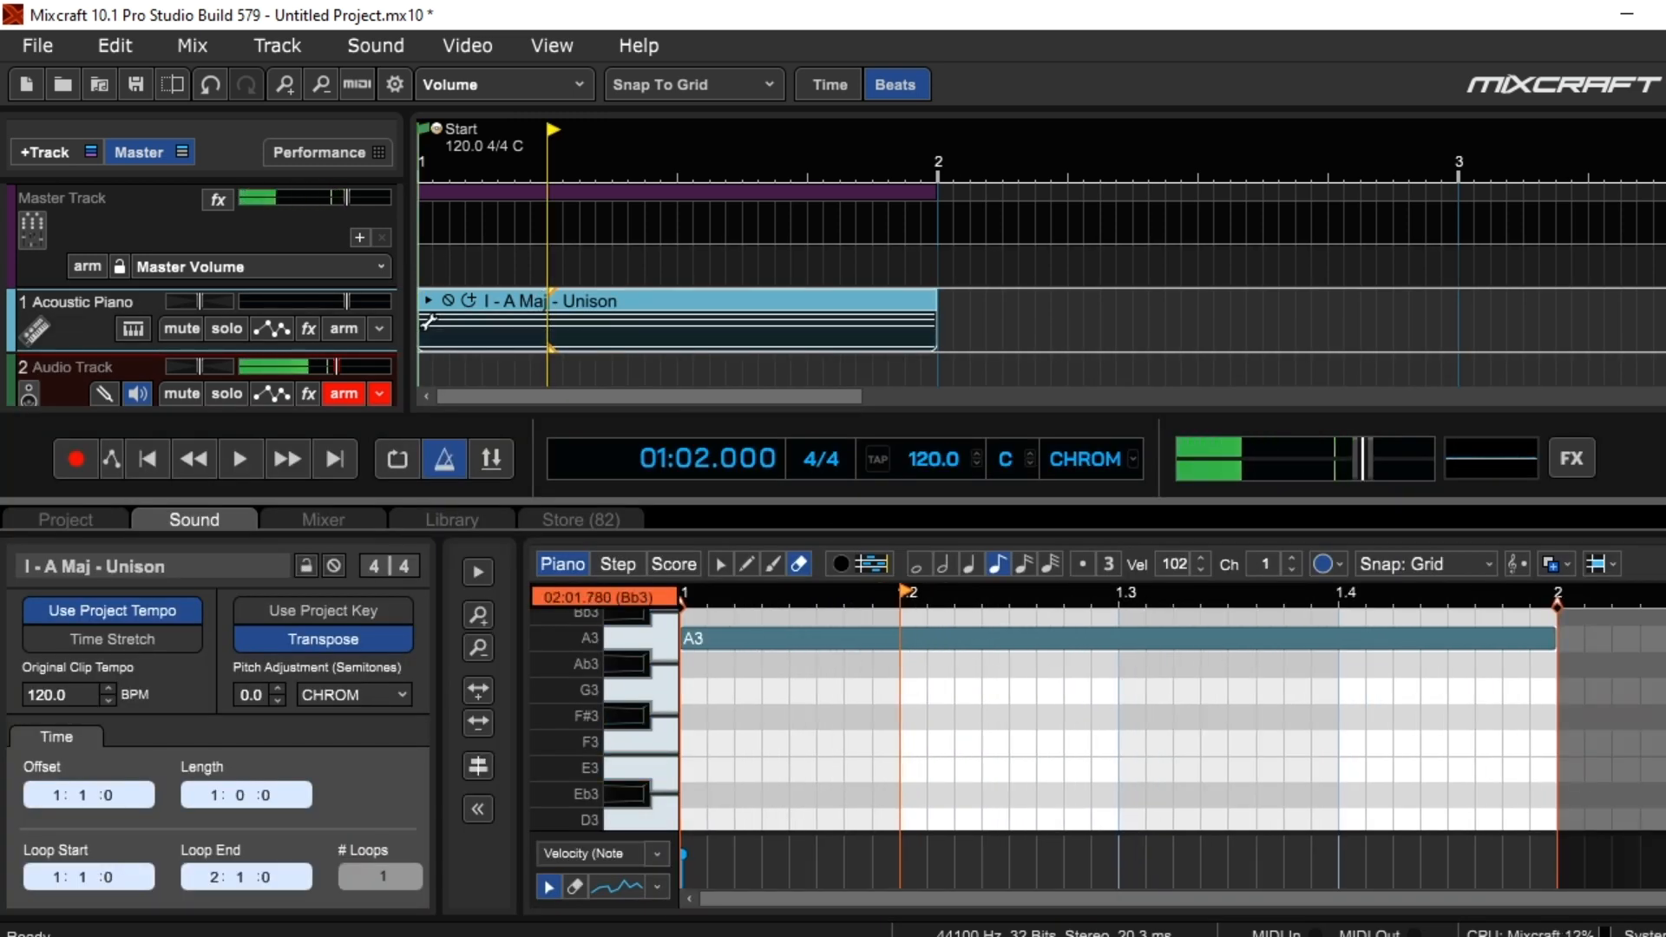
{"action": "left_click", "coordinate": [1640, 514]}
Play the A major chord clip from the project start, stop playback, and return the playhead to the start
{"action": "left_click", "coordinate": [153, 858]}
{"action": "left_click", "coordinate": [245, 867]}
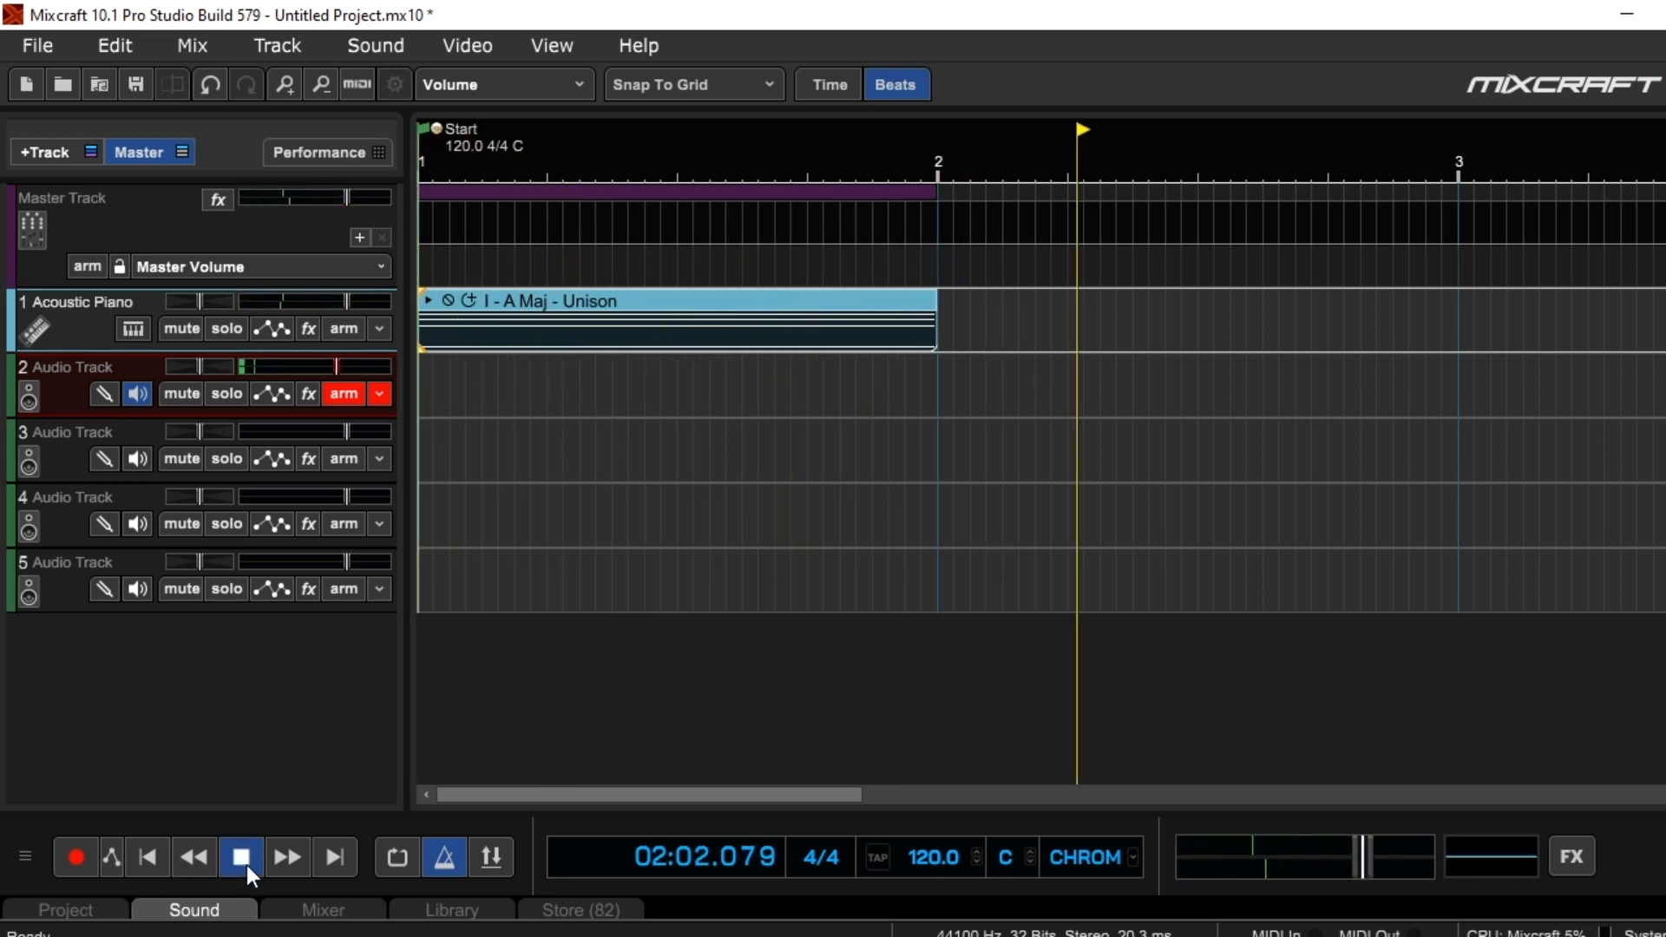
{"action": "left_click", "coordinate": [246, 865]}
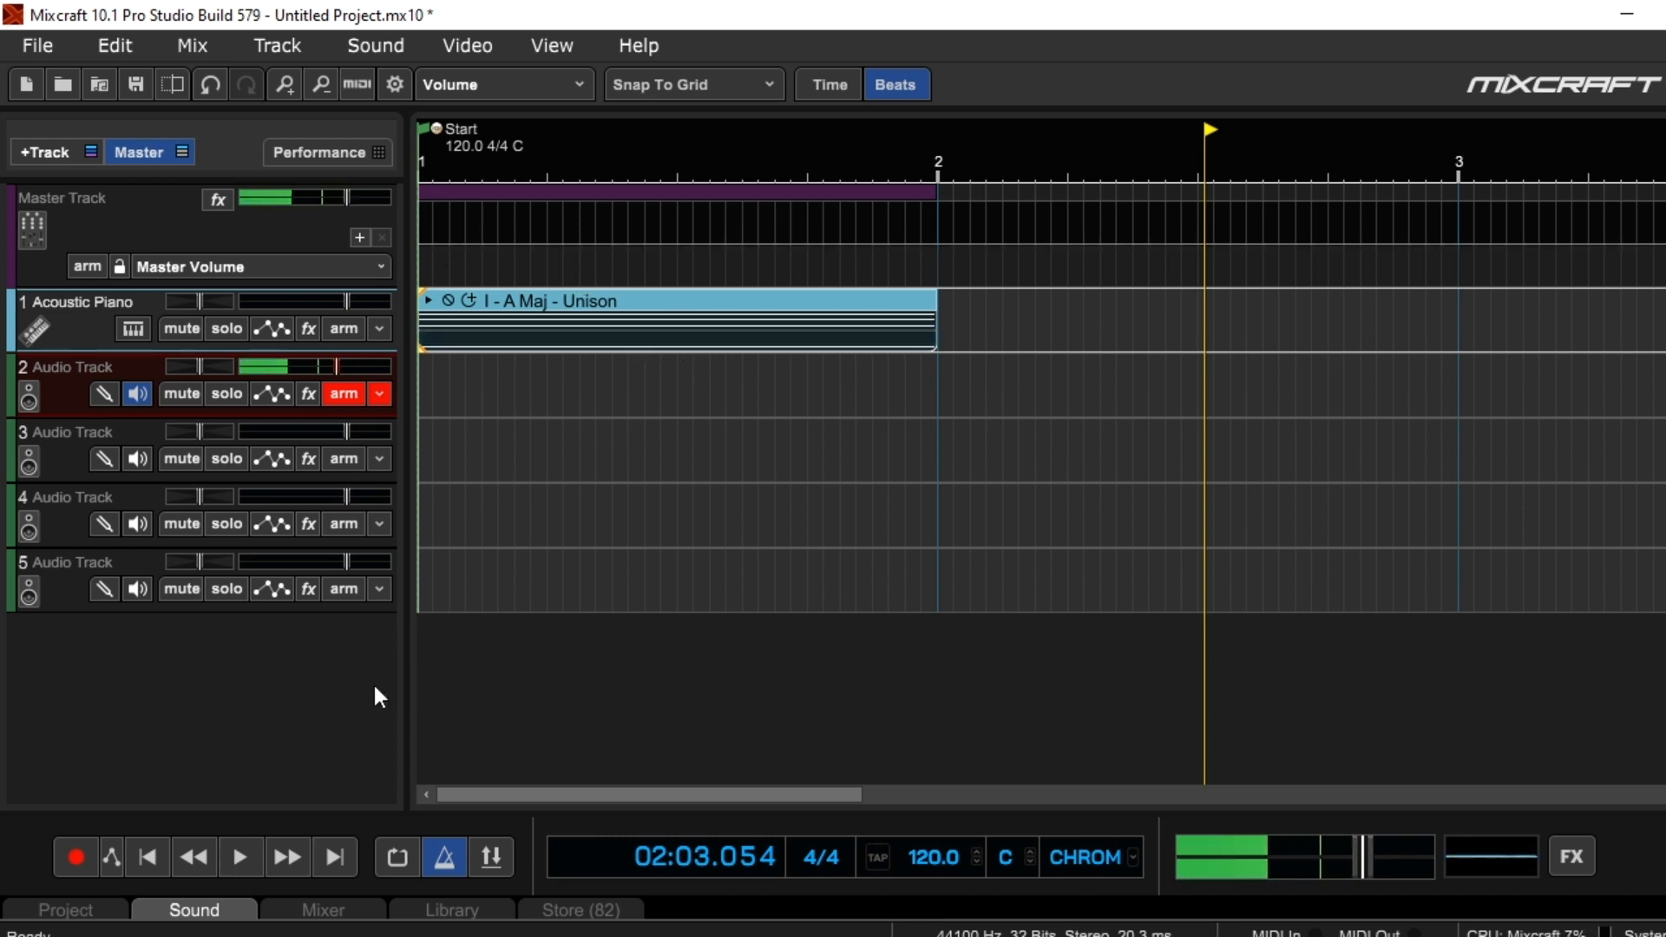
{"action": "left_click", "coordinate": [158, 861]}
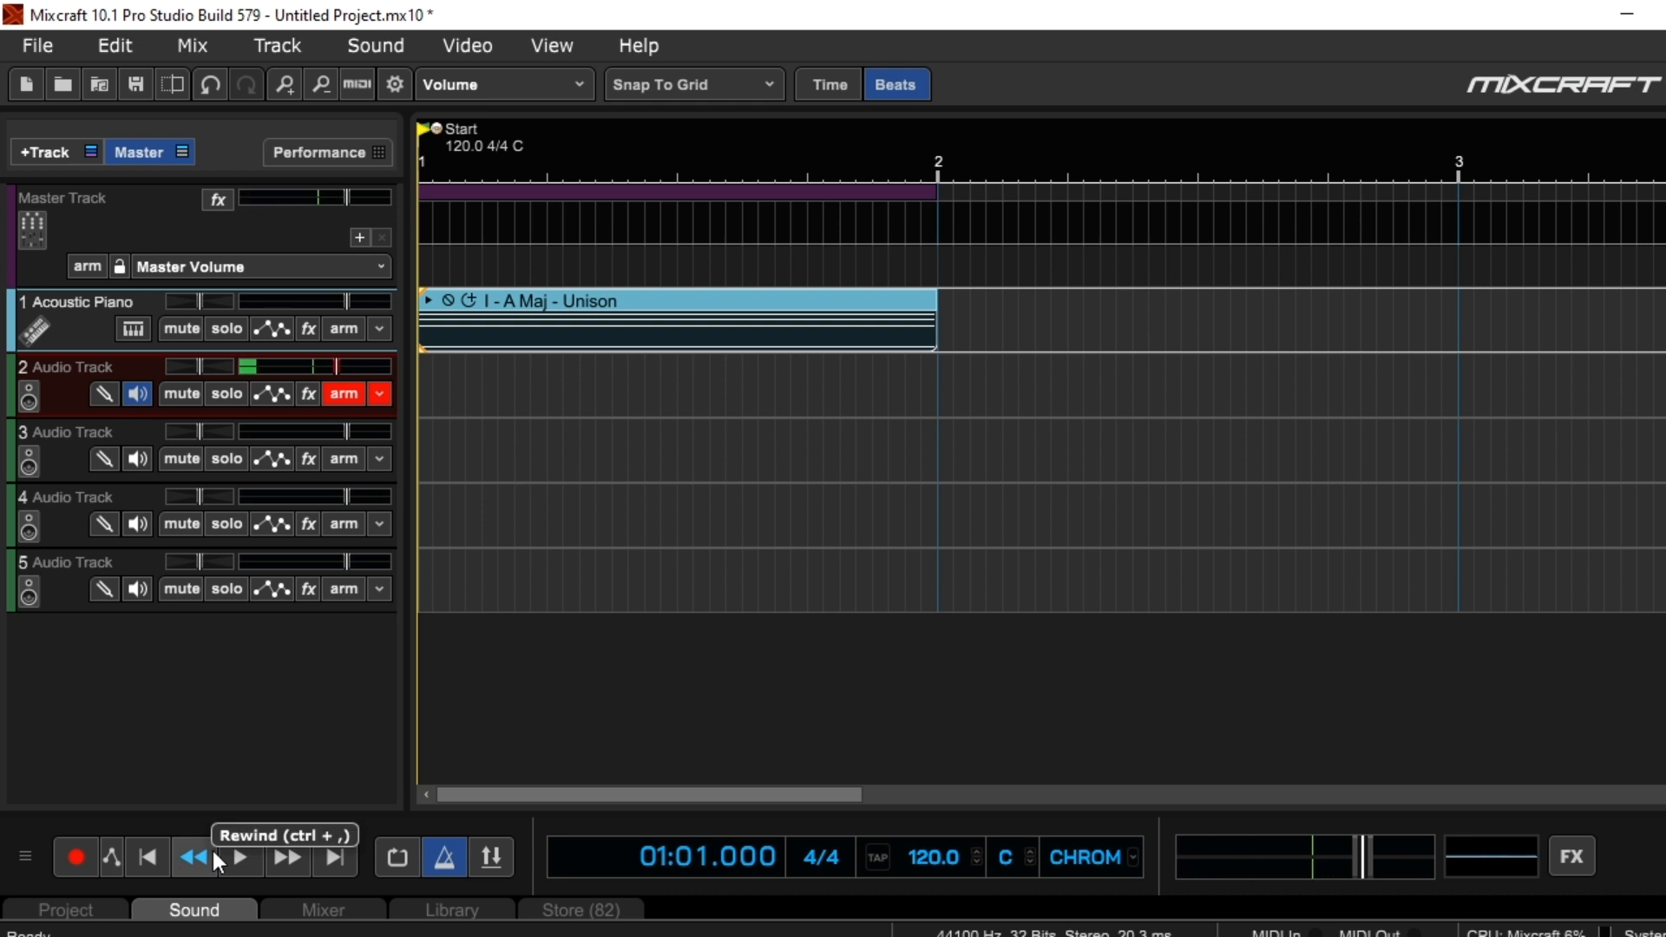
Reopen the I - A Maj - Unison clip in the piano roll, examine the notes forming the chord, and close the editor
{"action": "double_click", "coordinate": [597, 296]}
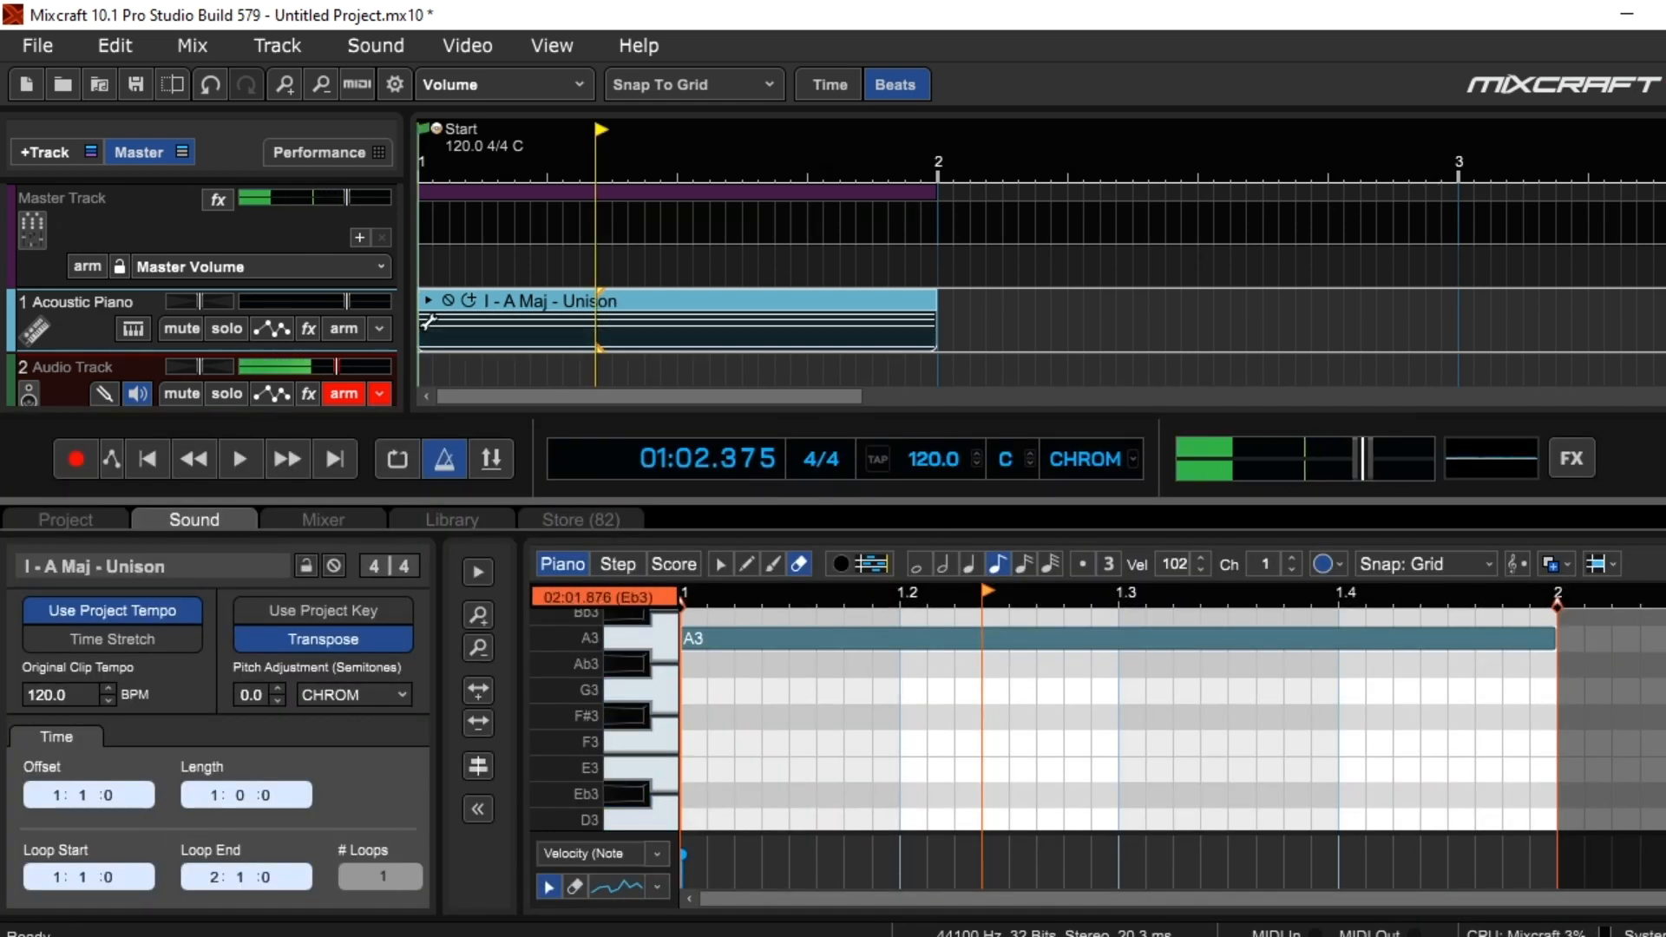
{"action": "scroll", "coordinate": [1171, 720], "scroll_direction": "up", "scroll_amount": 3}
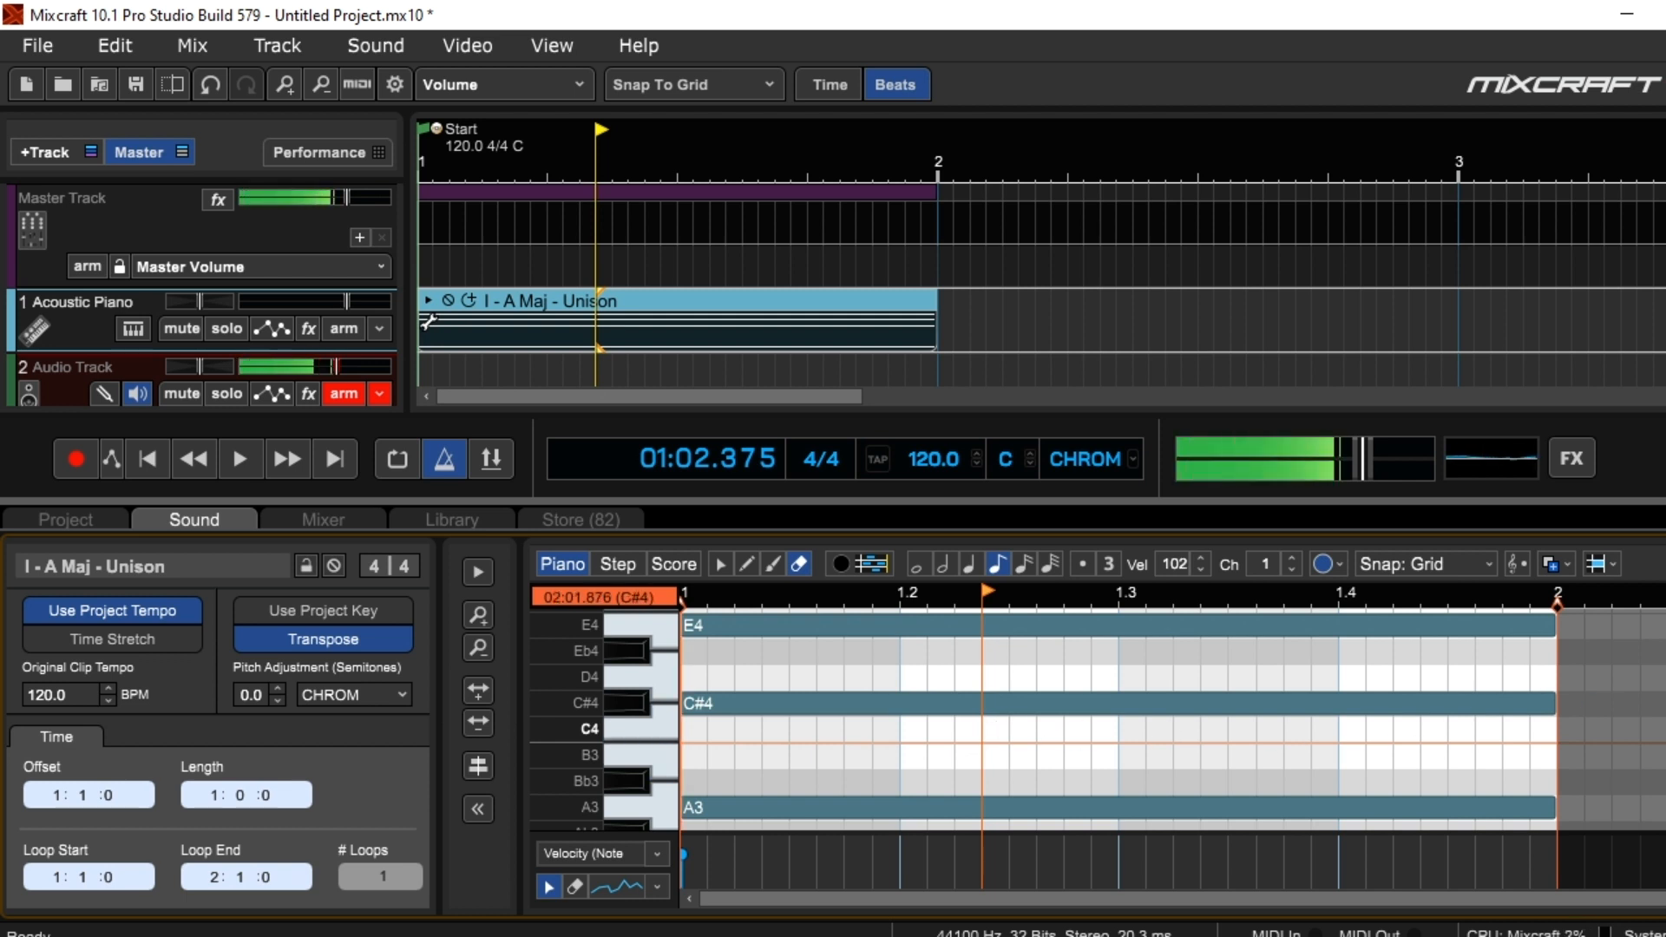
{"action": "scroll", "coordinate": [1120, 720], "scroll_direction": "up", "scroll_amount": 2}
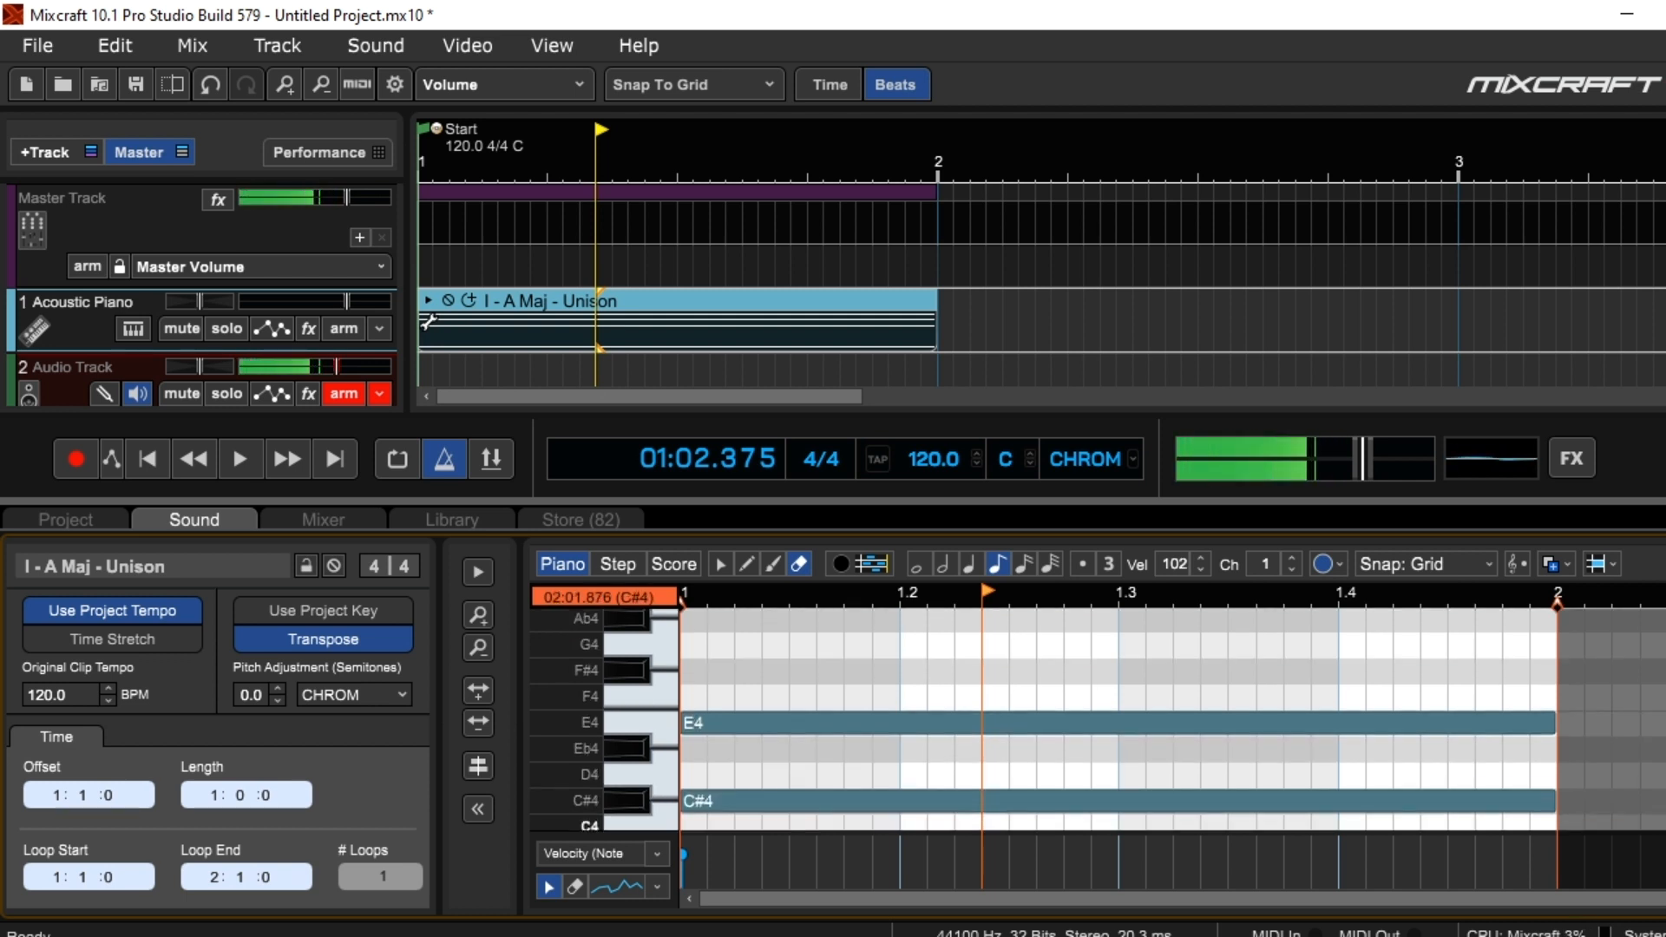
{"action": "scroll", "coordinate": [1098, 720], "scroll_direction": "down", "scroll_amount": 1}
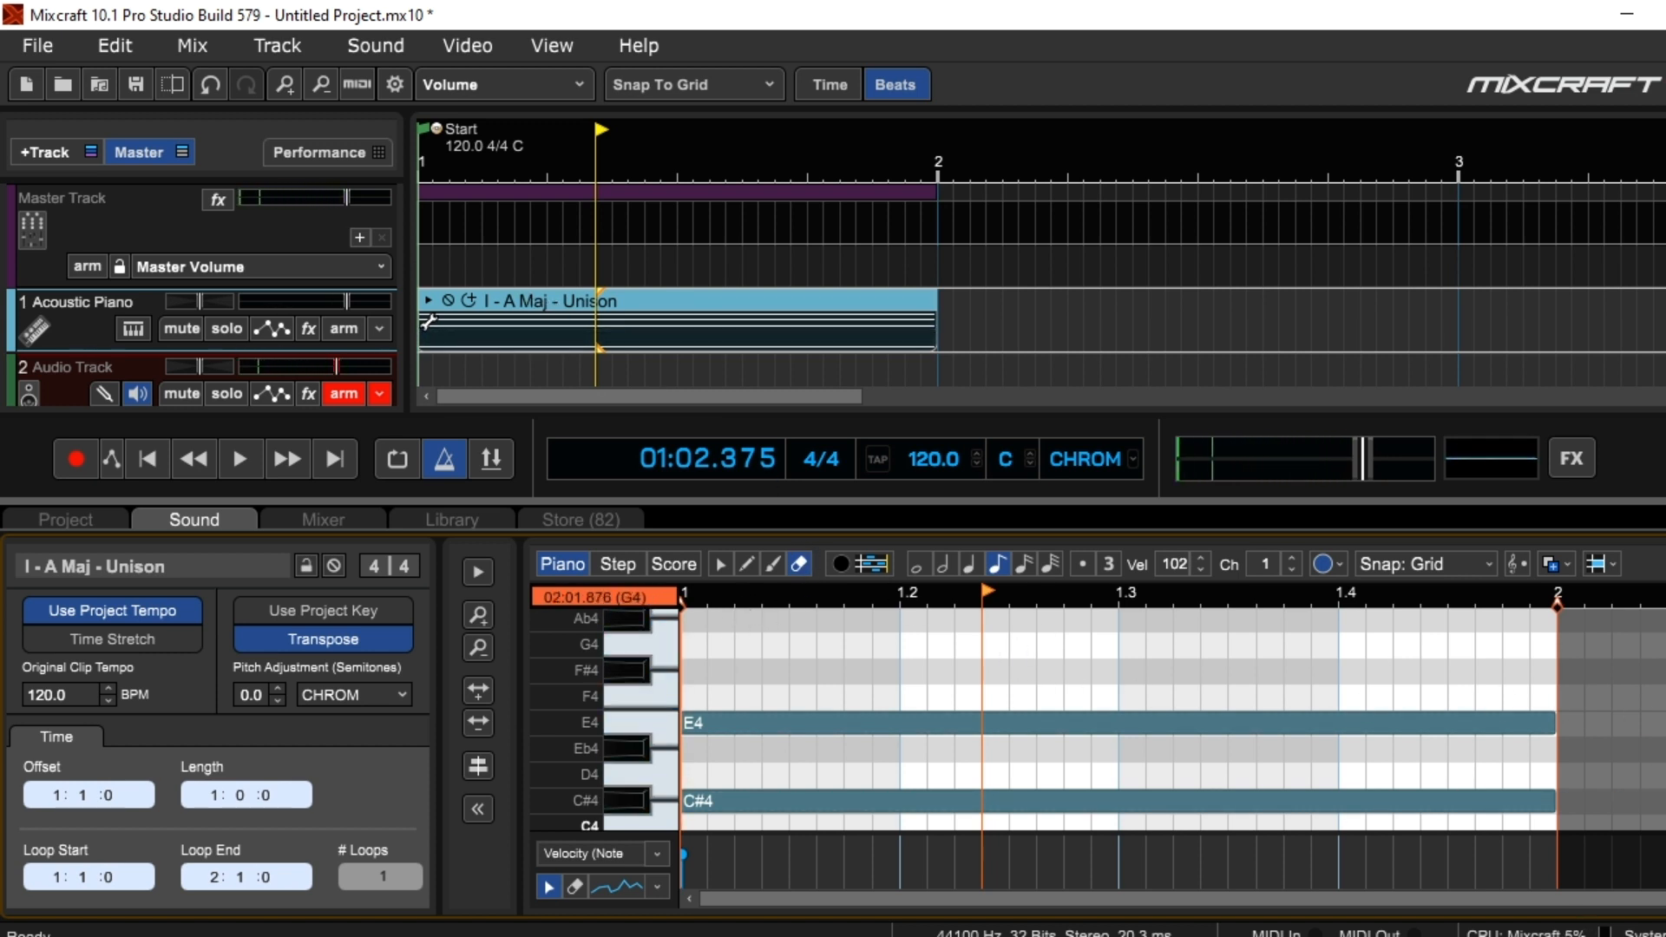
{"action": "scroll", "coordinate": [1119, 720], "scroll_direction": "up", "scroll_amount": 1}
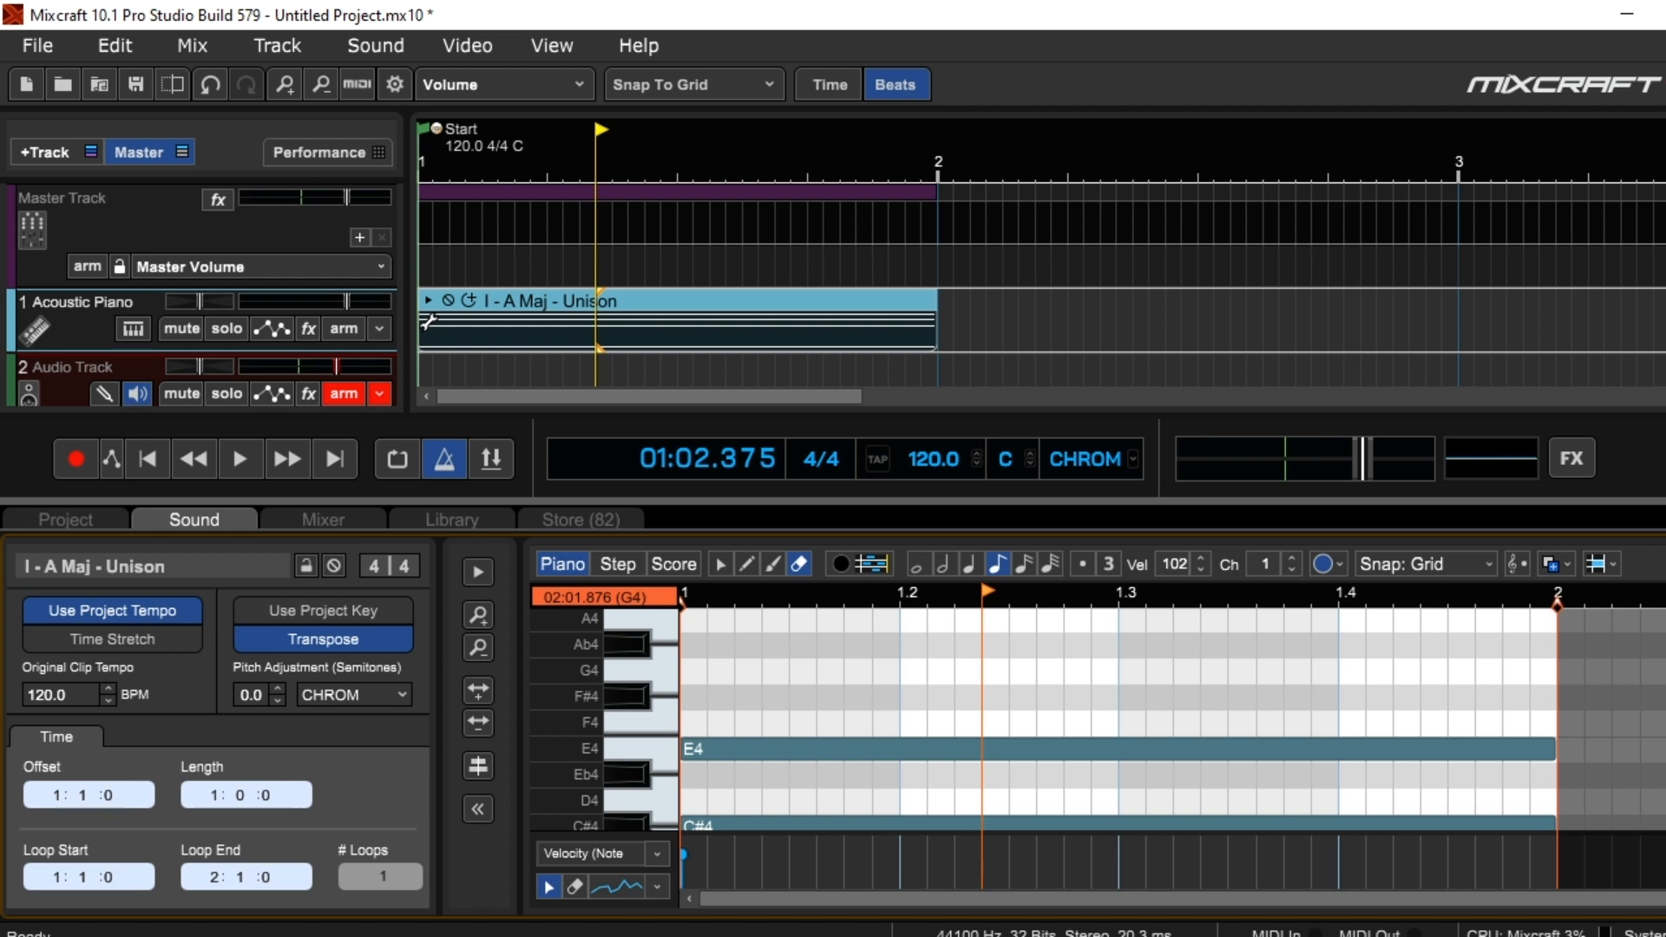
{"action": "left_click", "coordinate": [1656, 519]}
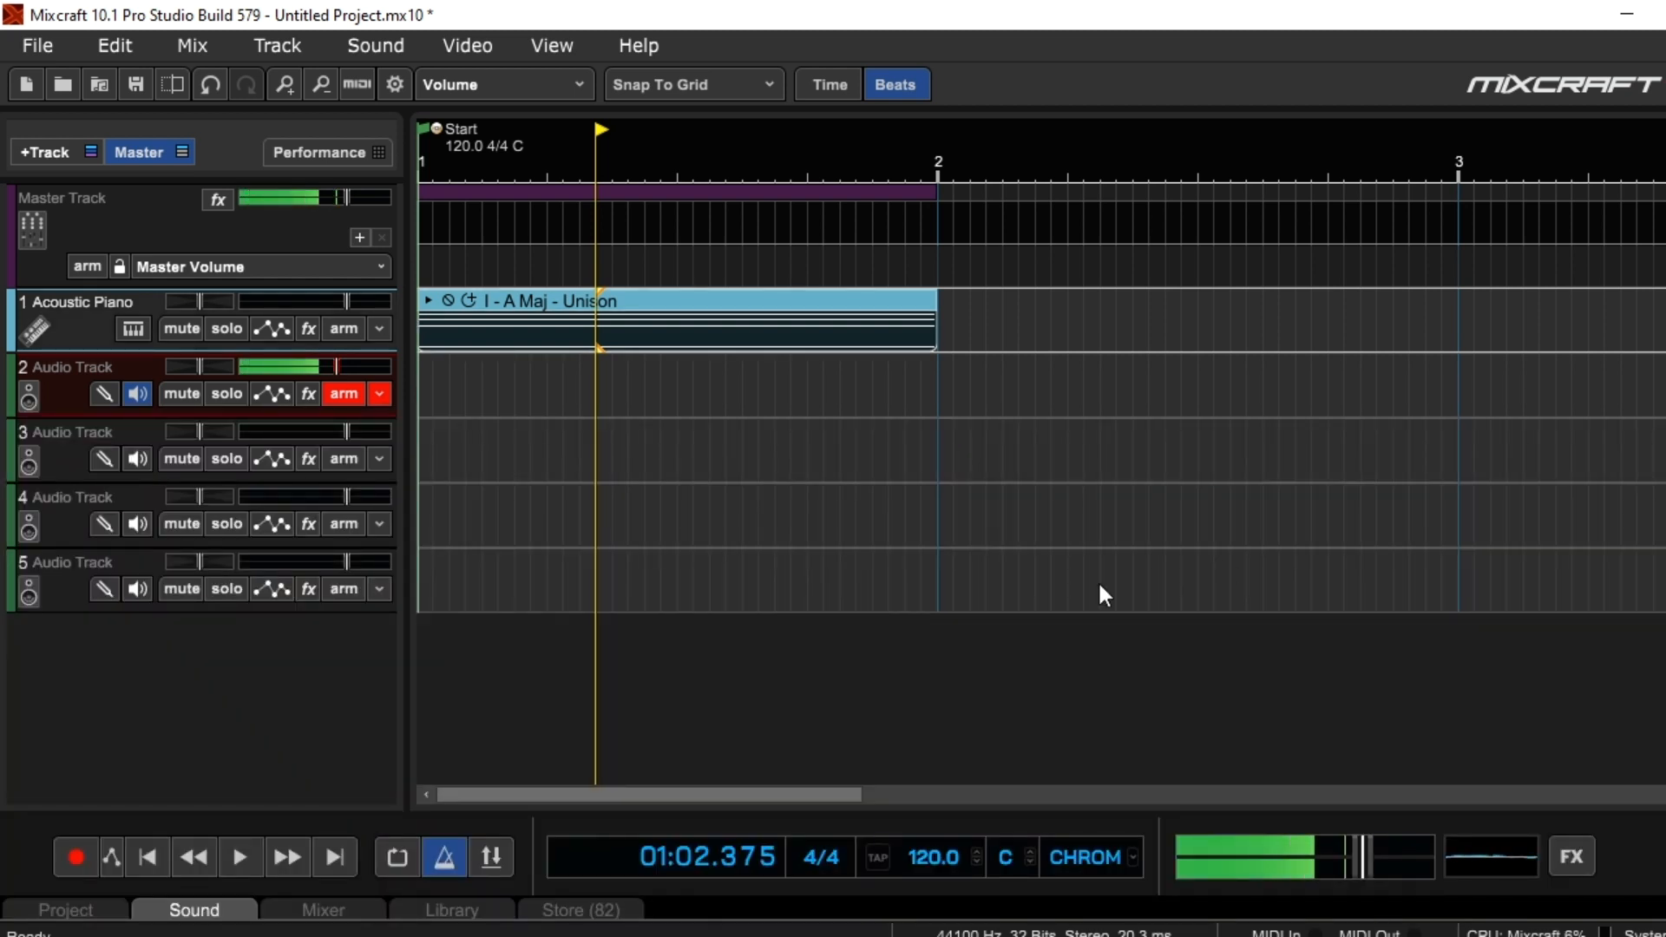
Play the I - A Maj - Unison clip from the project start and stop playback
{"action": "left_click", "coordinate": [149, 856]}
{"action": "left_click", "coordinate": [238, 856]}
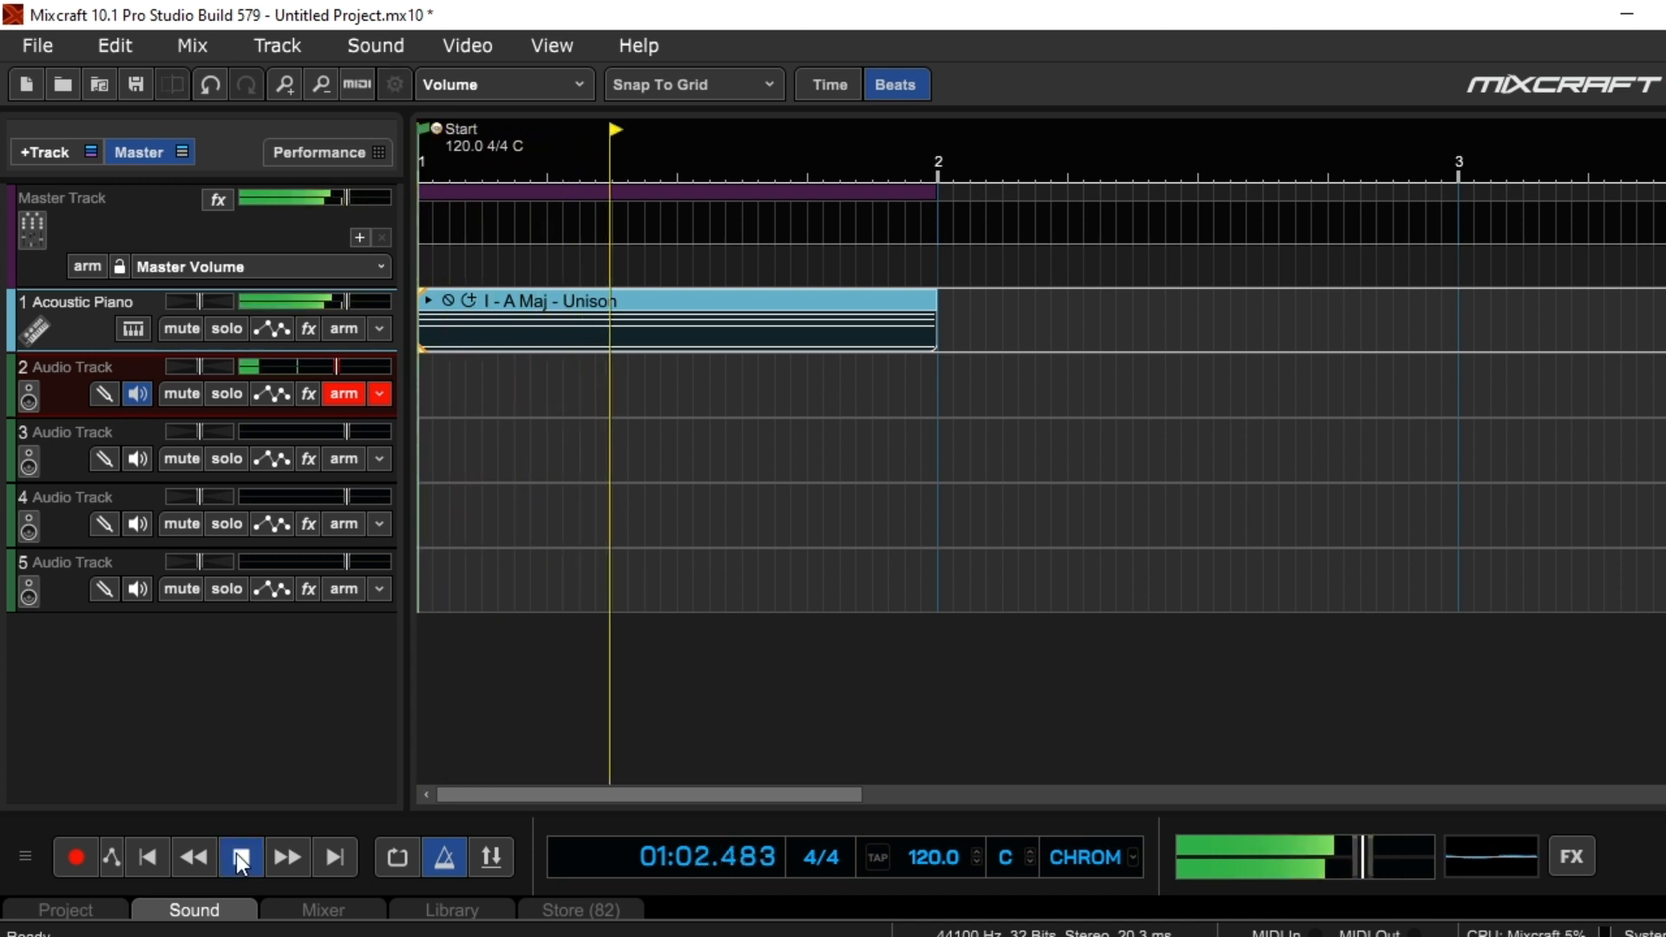
{"action": "left_click", "coordinate": [240, 857]}
Add the ii - B min MIDI file from the 01 - A Major folder to the Acoustic Piano track, starting at measure 2
{"action": "left_click", "coordinate": [990, 132]}
{"action": "left_click", "coordinate": [663, 936]}
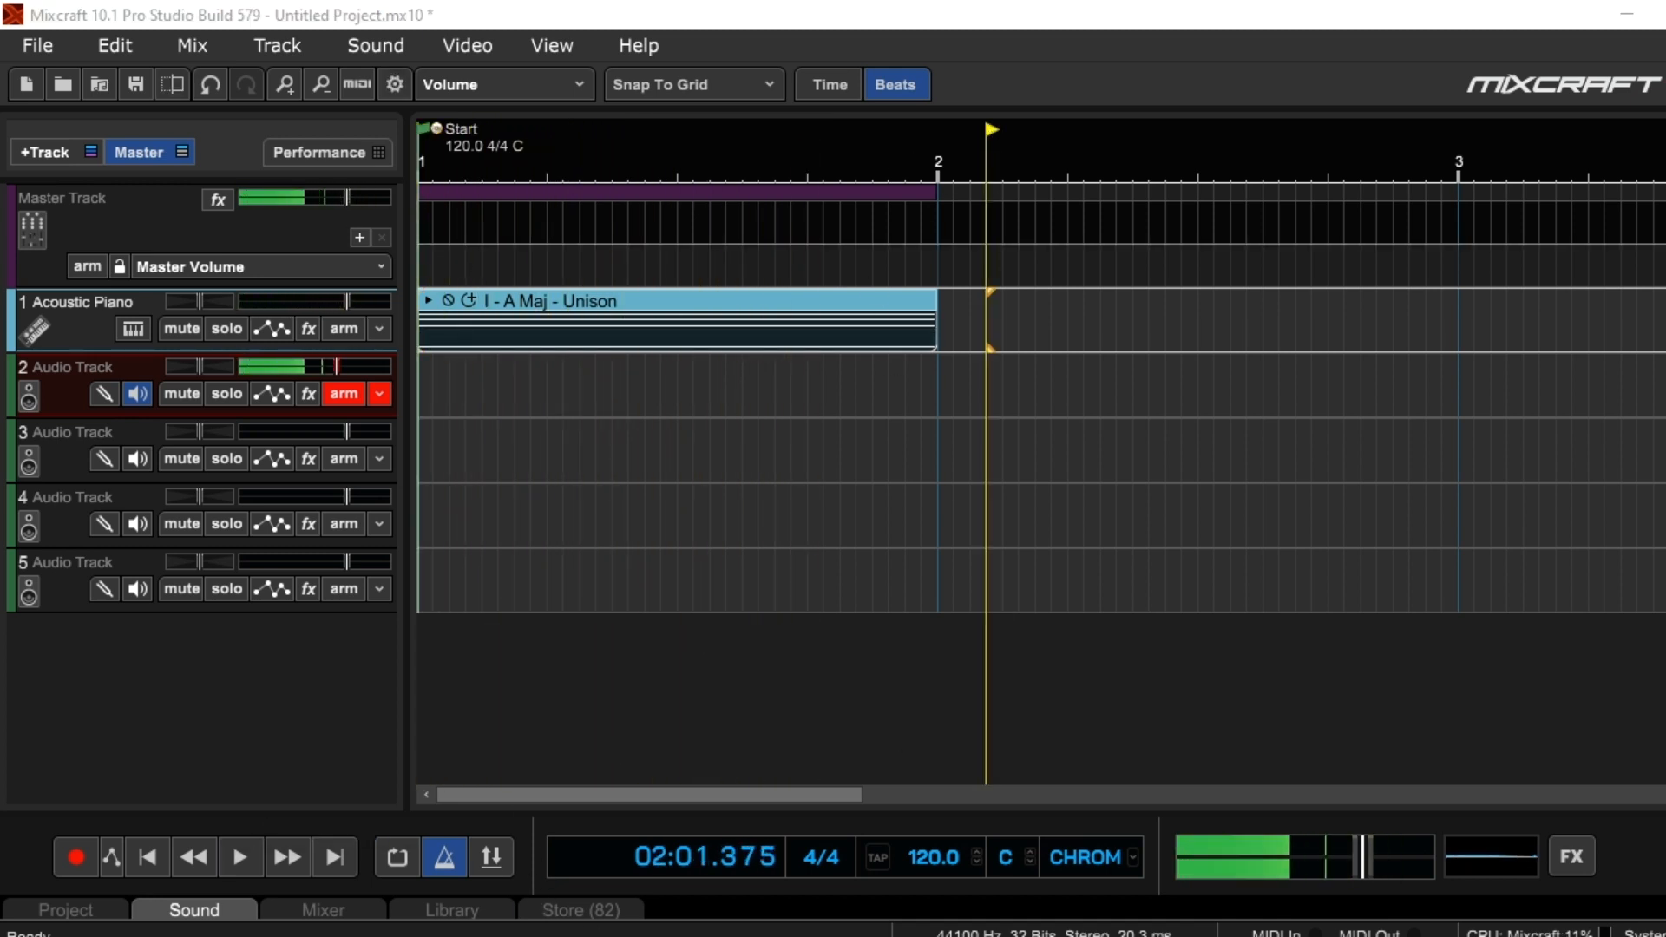
{"action": "left_click", "coordinate": [638, 905]}
{"action": "left_click", "coordinate": [954, 574]}
{"action": "left_click", "coordinate": [925, 548]}
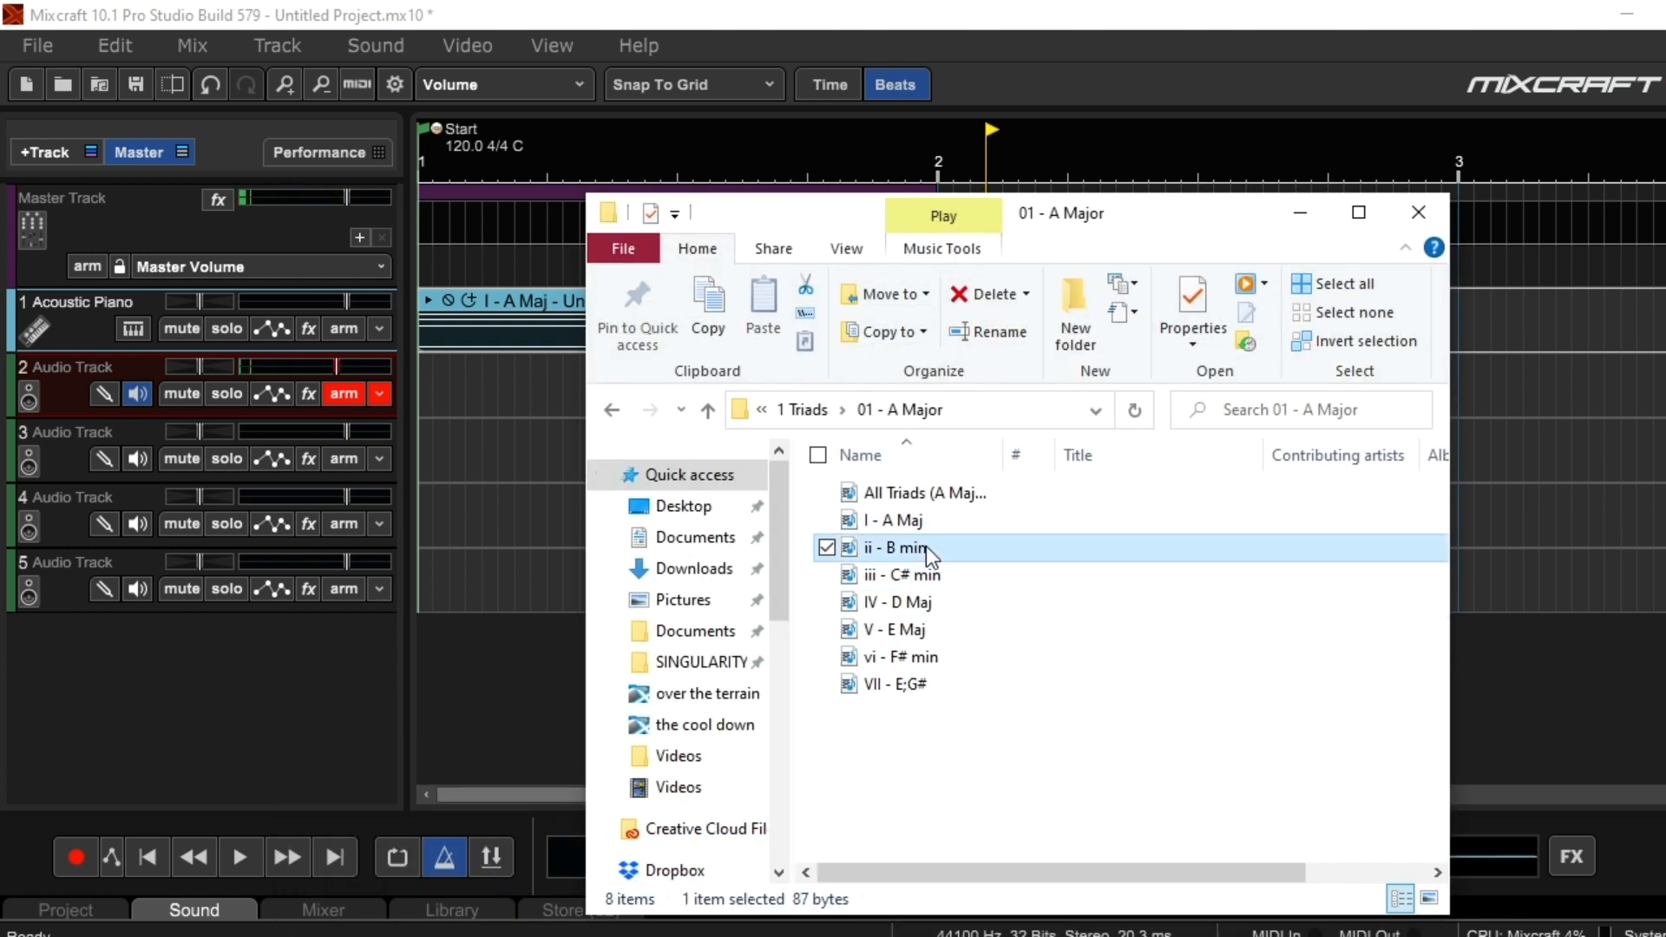
{"action": "left_click_drag", "start_coordinate": [922, 556], "coordinate": [546, 663]}
{"action": "left_click_drag", "start_coordinate": [90, 295], "coordinate": [955, 373]}
{"action": "left_click_drag", "start_coordinate": [960, 294], "coordinate": [956, 299]}
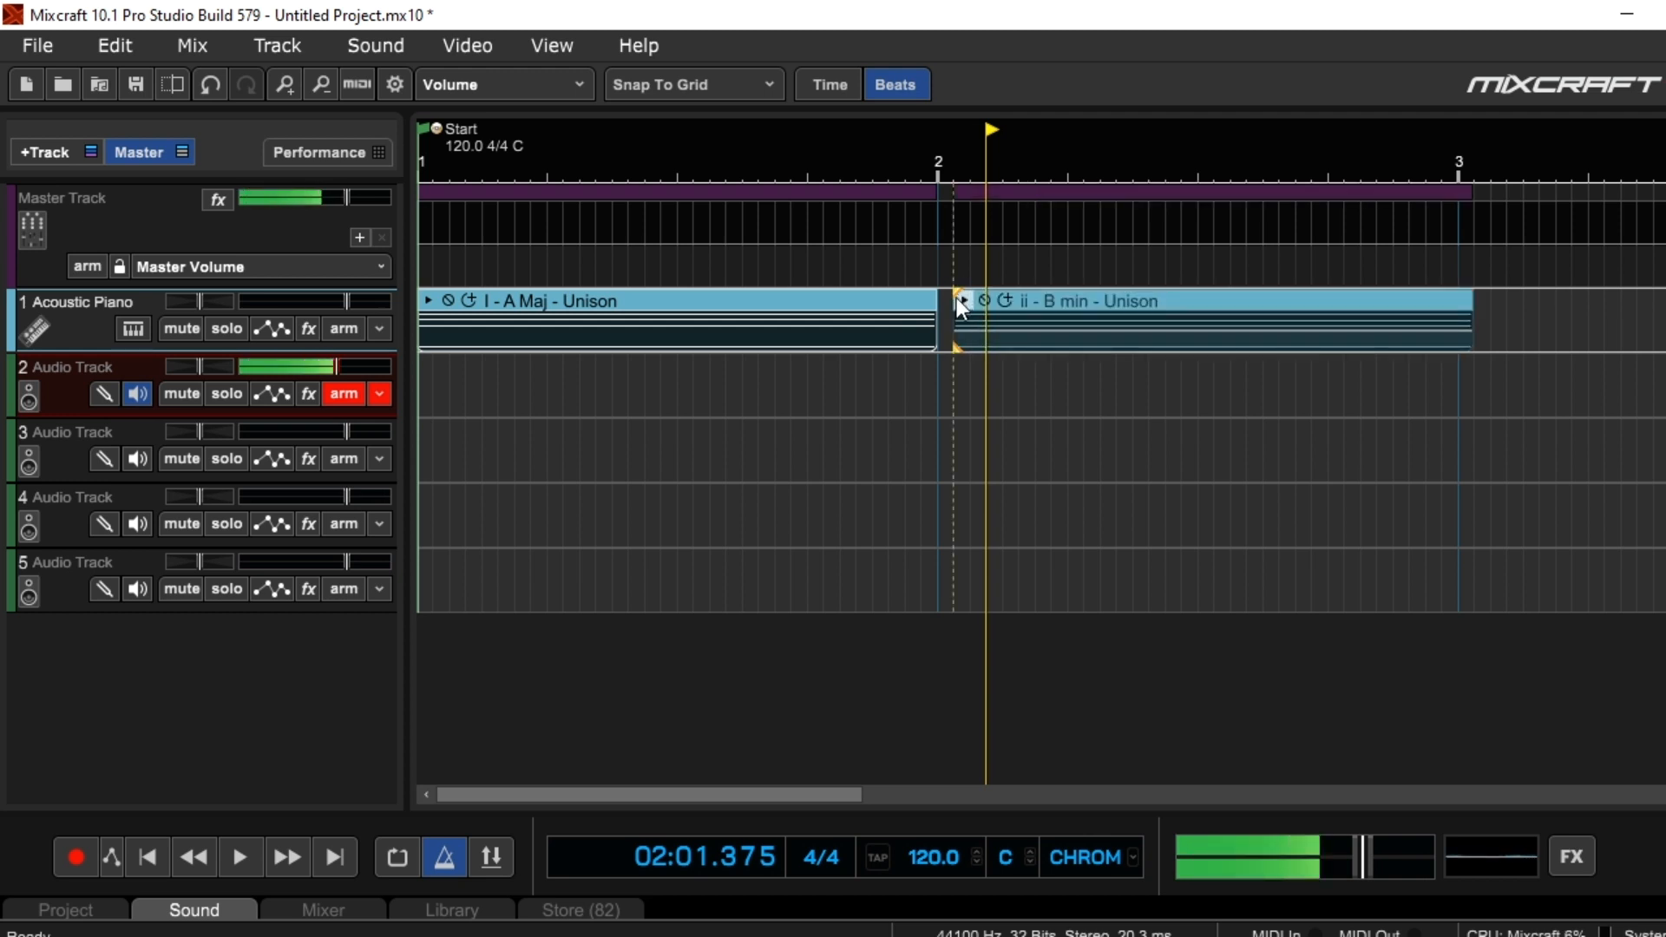
{"action": "left_click", "coordinate": [1142, 301]}
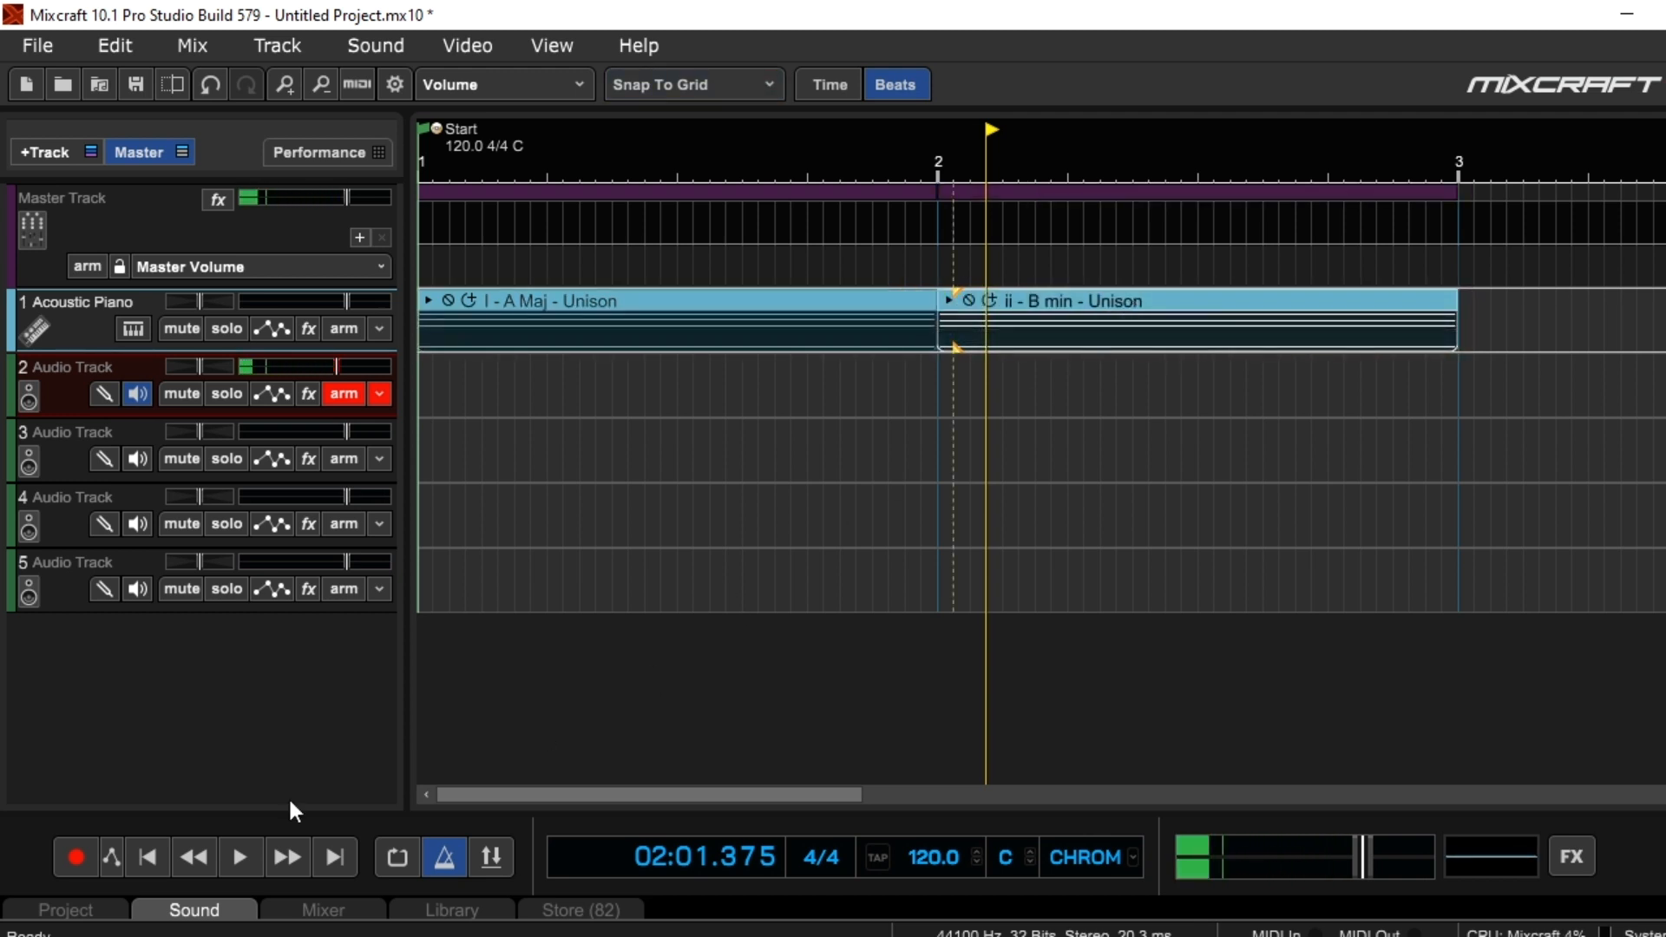
Play the ii - B min - Unison clip from measure 2
{"action": "left_click", "coordinate": [194, 857]}
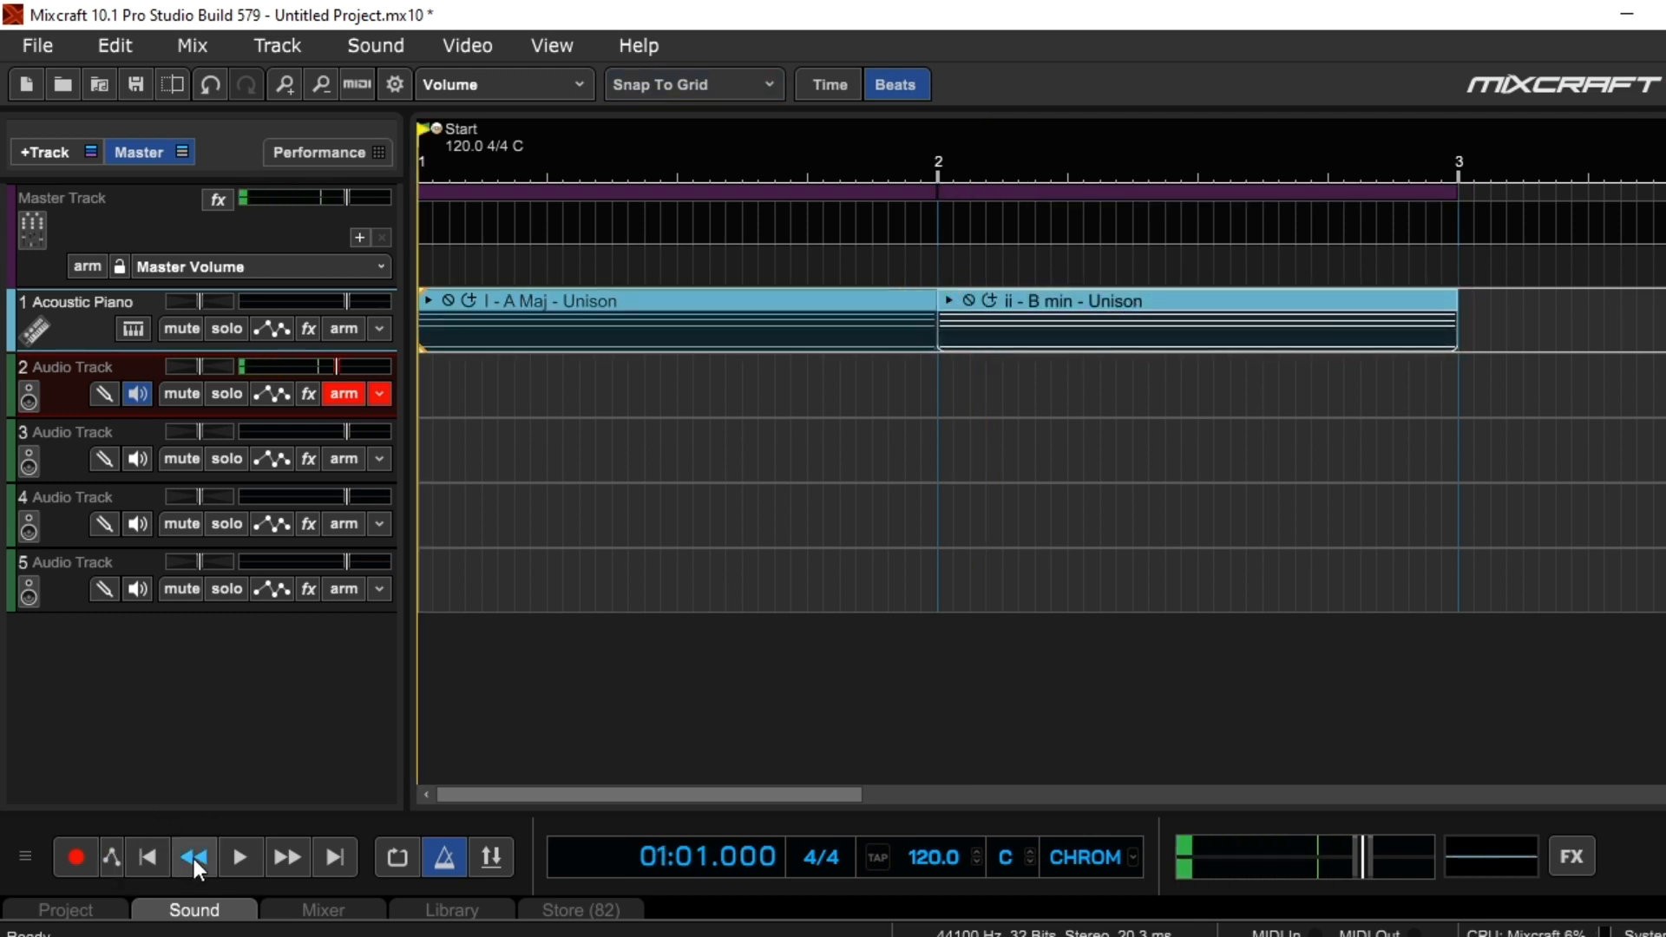
{"action": "left_click", "coordinate": [929, 160]}
{"action": "left_click", "coordinate": [240, 857]}
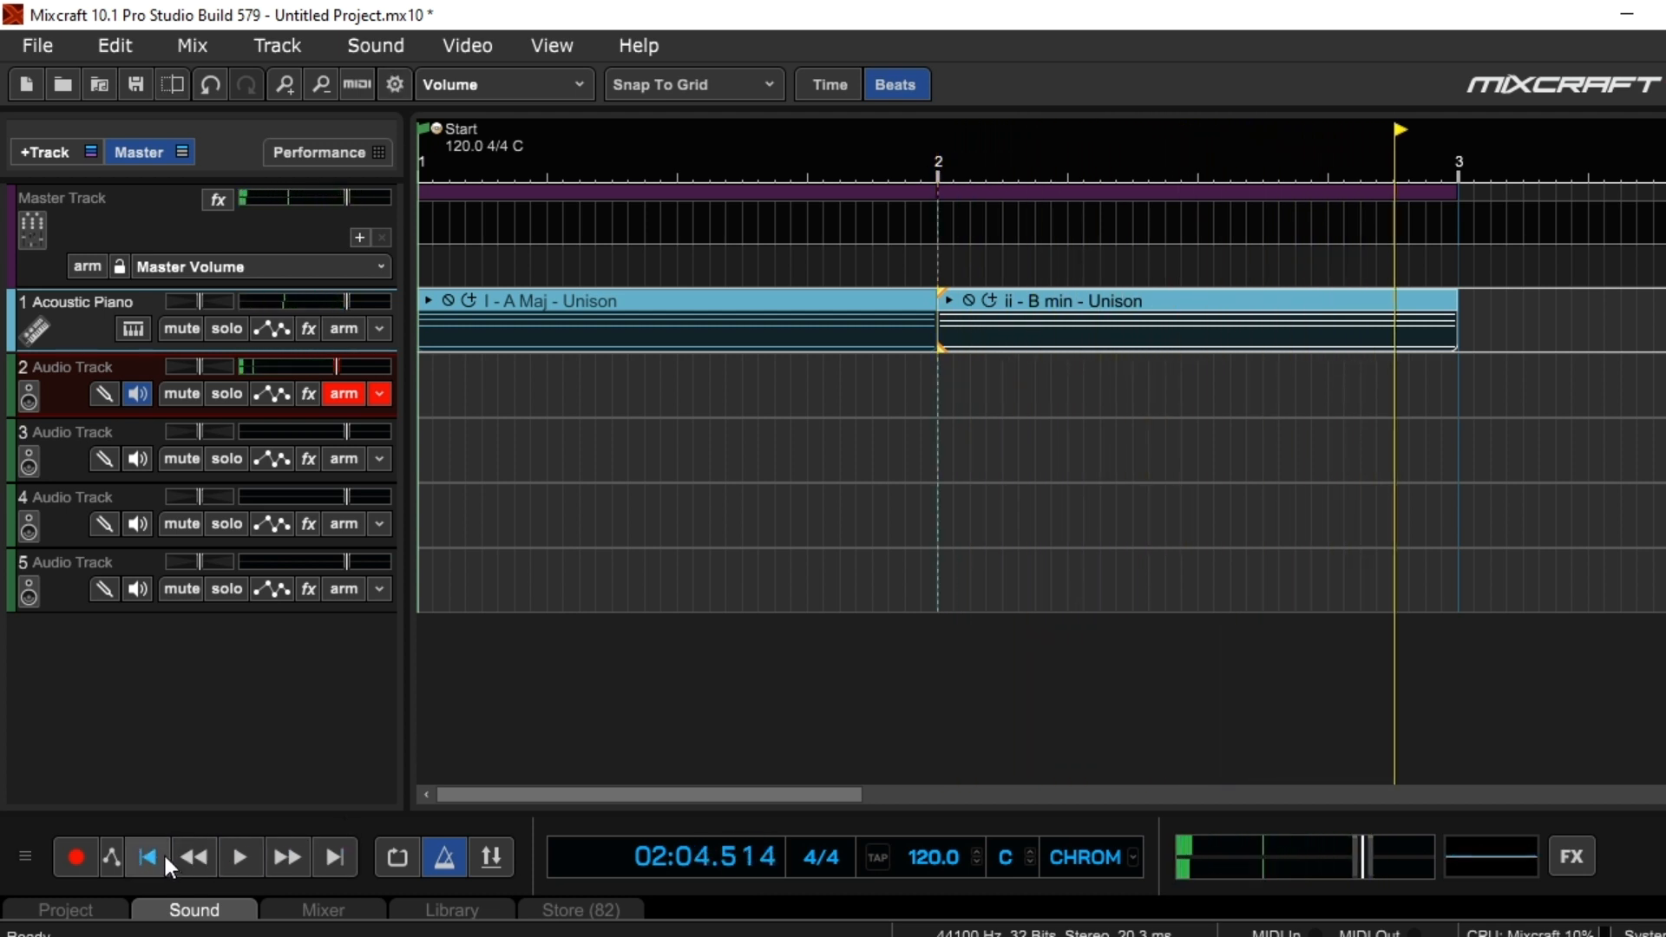
Play the A major and B minor clips in sequence from the project start, stop, and return the playhead to the start
{"action": "left_click", "coordinate": [194, 857]}
{"action": "left_click", "coordinate": [233, 849]}
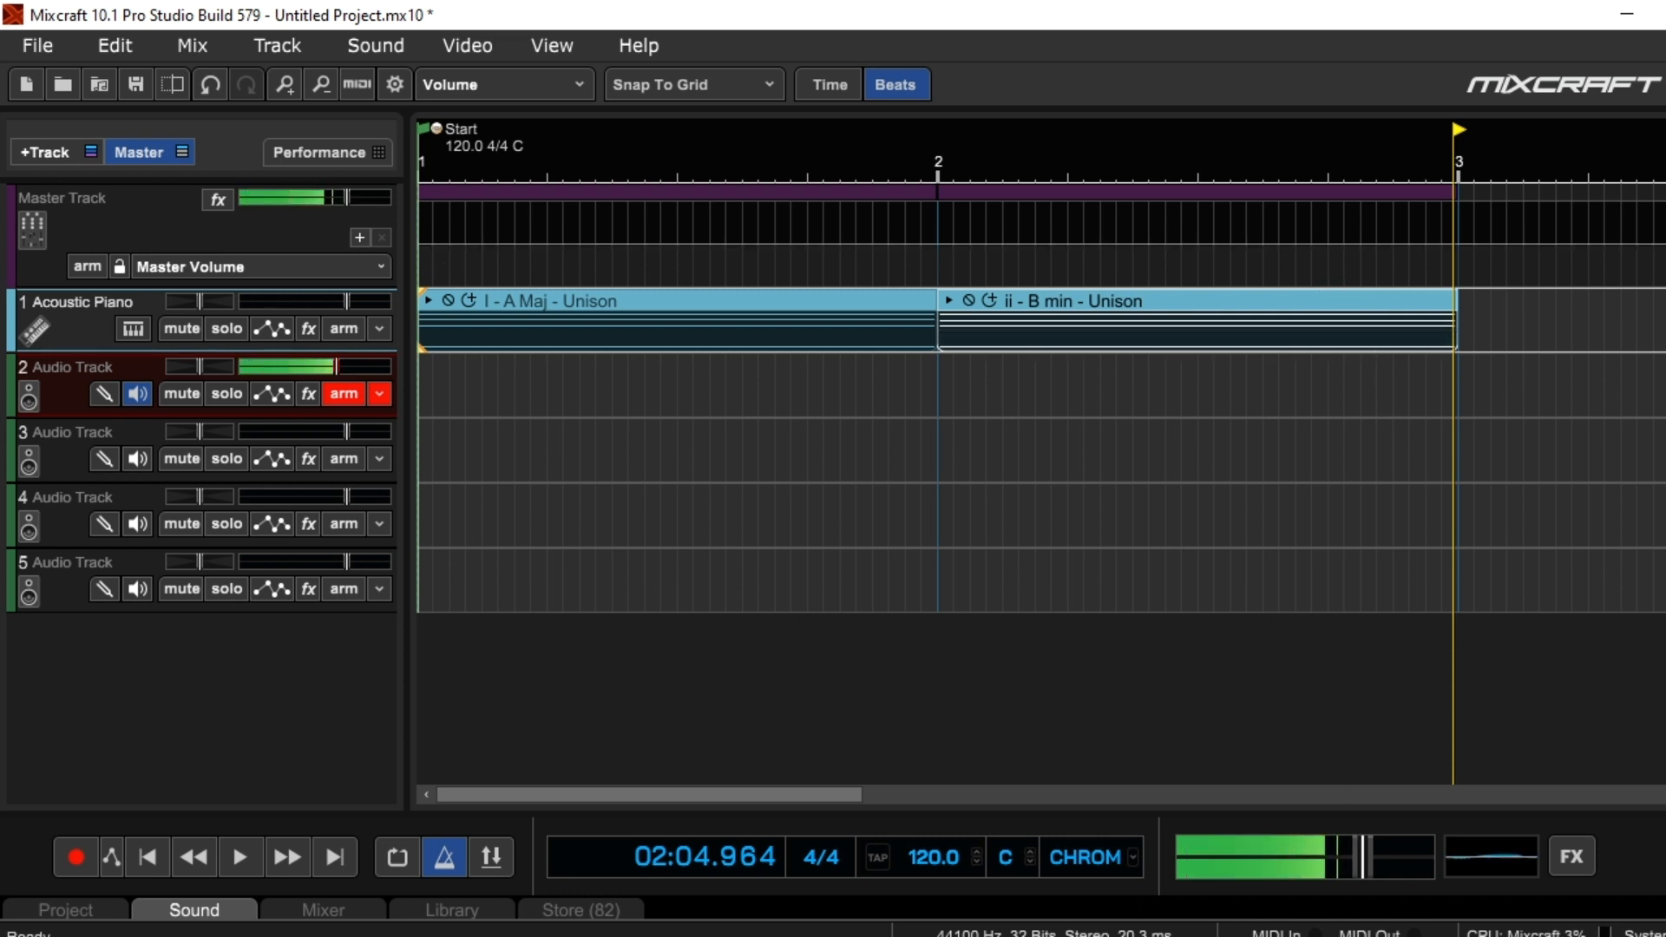
{"action": "mouse_move", "coordinate": [855, 936]}
{"action": "mouse_move", "coordinate": [664, 936]}
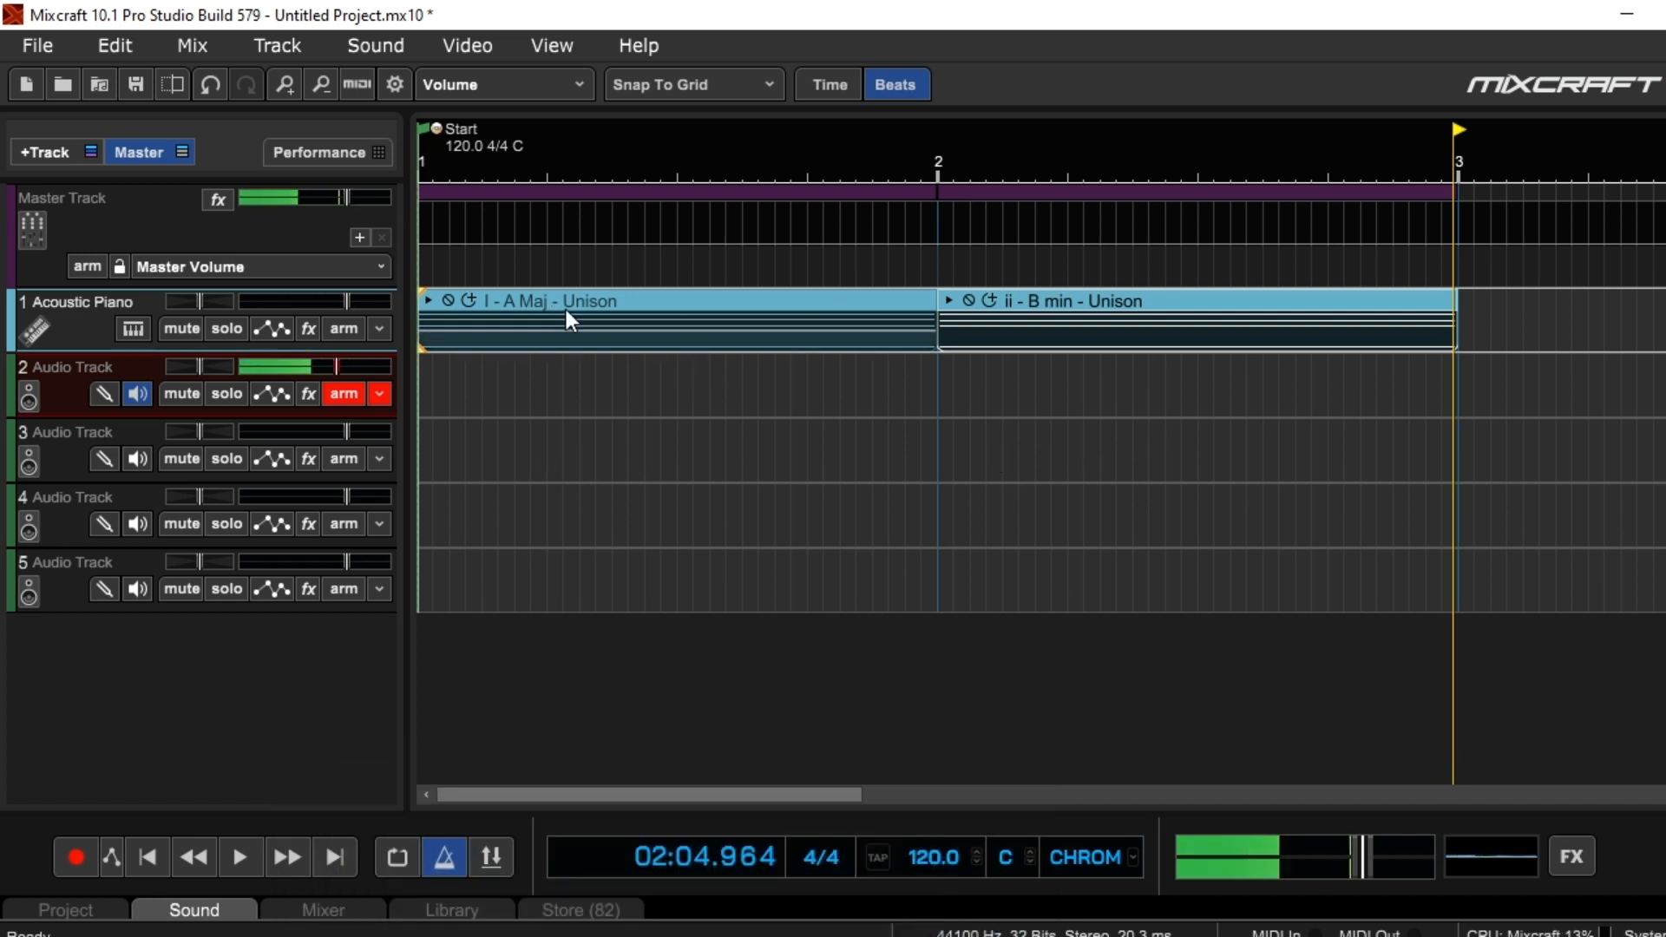
{"action": "left_click", "coordinate": [1196, 321]}
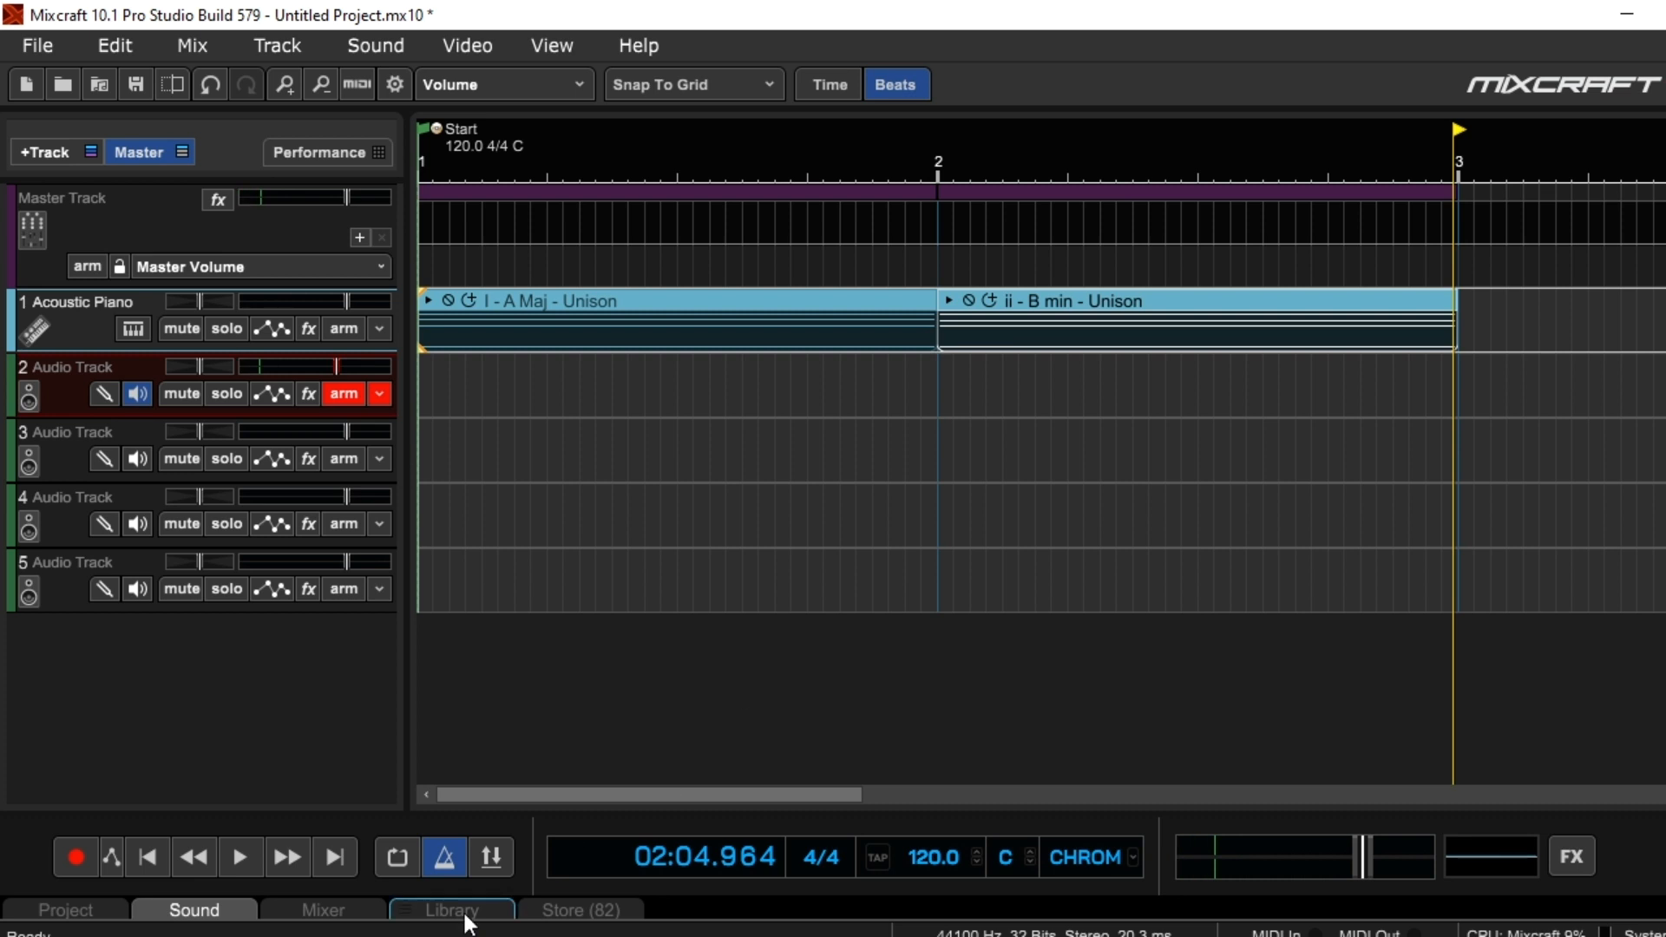
{"action": "left_click", "coordinate": [156, 854]}
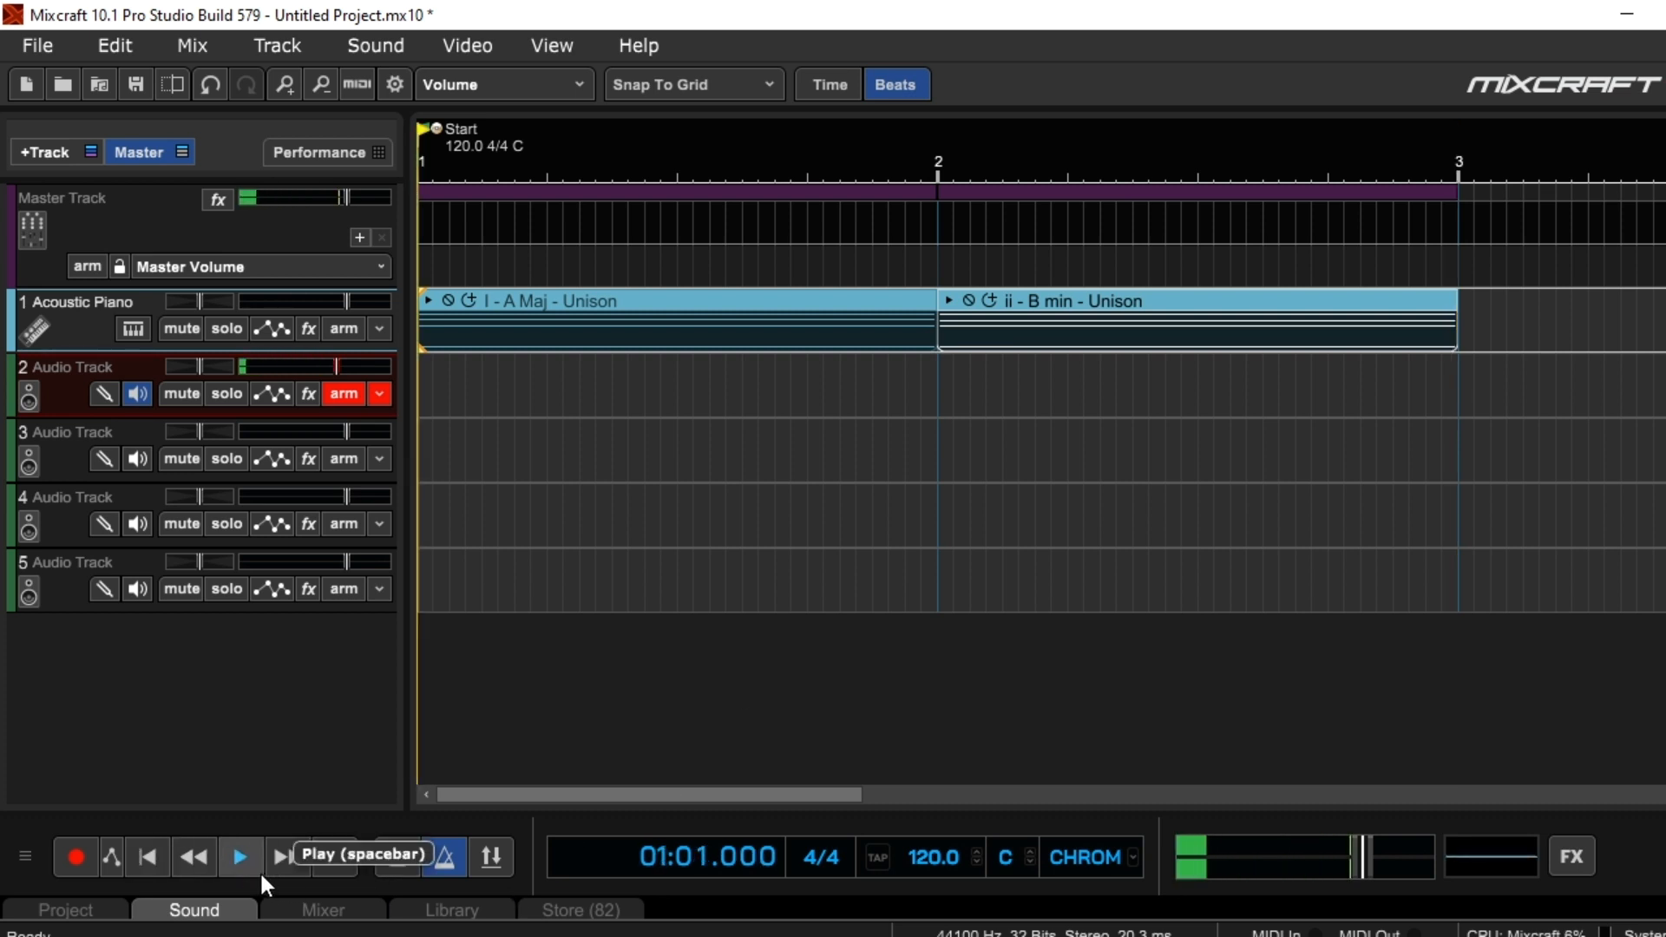
Add the I - A Maj MIDI file again to the Acoustic Piano track, starting at measure 3 after the B minor clip
{"action": "left_click", "coordinate": [1443, 150]}
{"action": "left_click", "coordinate": [1471, 165]}
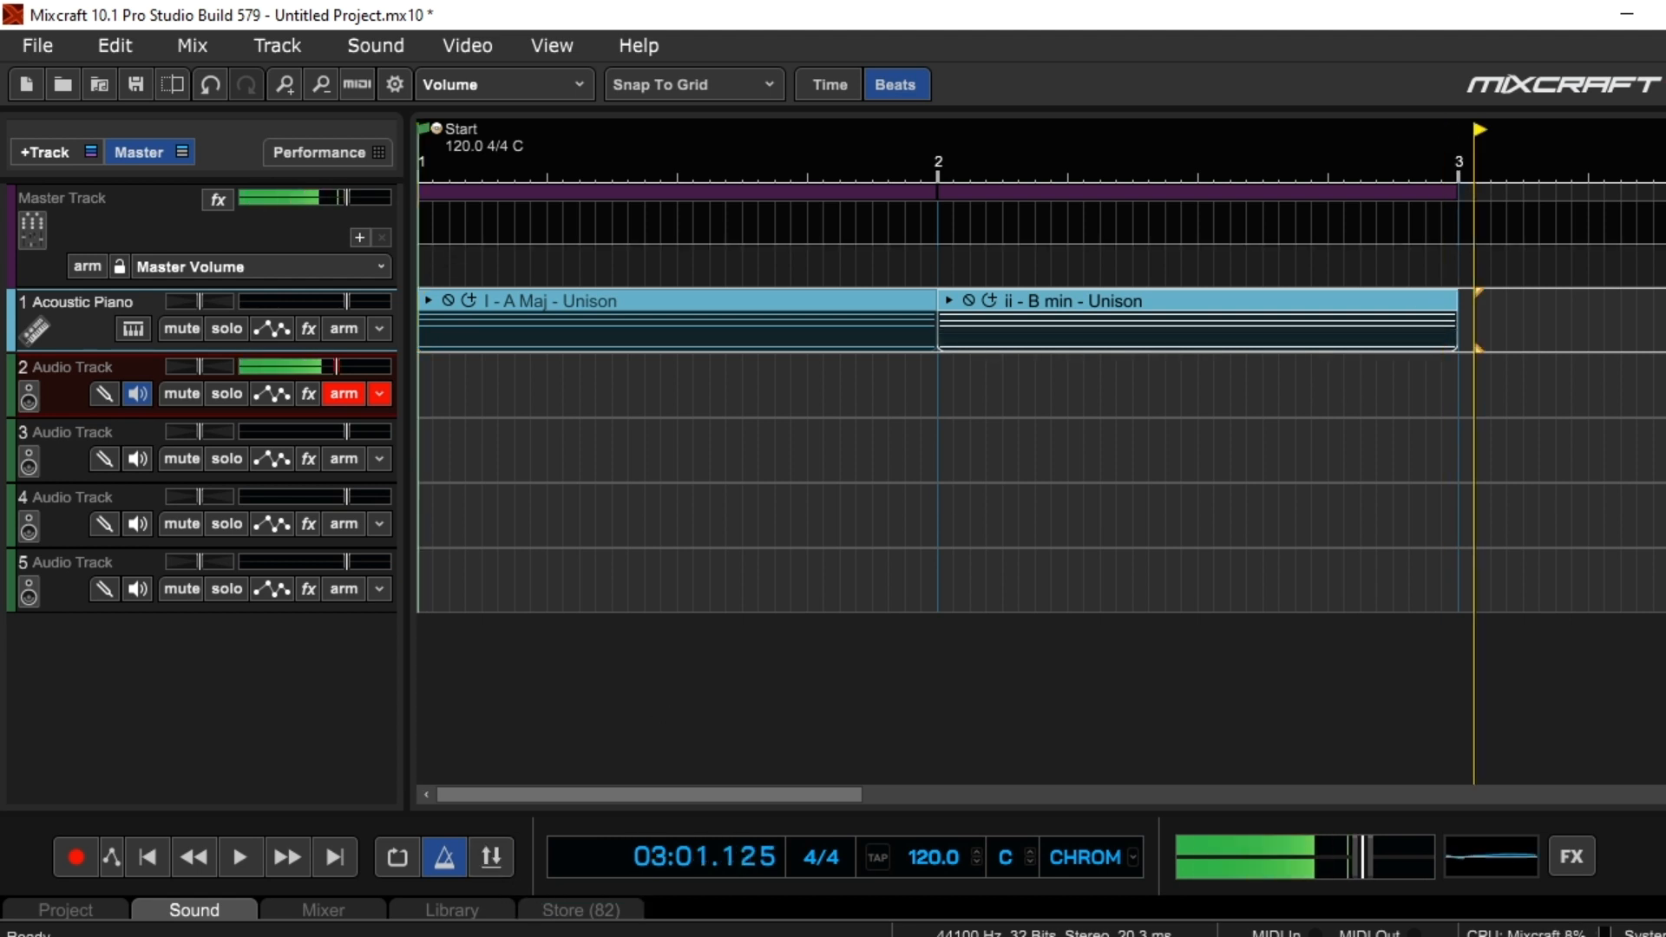
{"action": "mouse_move", "coordinate": [584, 933]}
{"action": "left_click", "coordinate": [584, 868]}
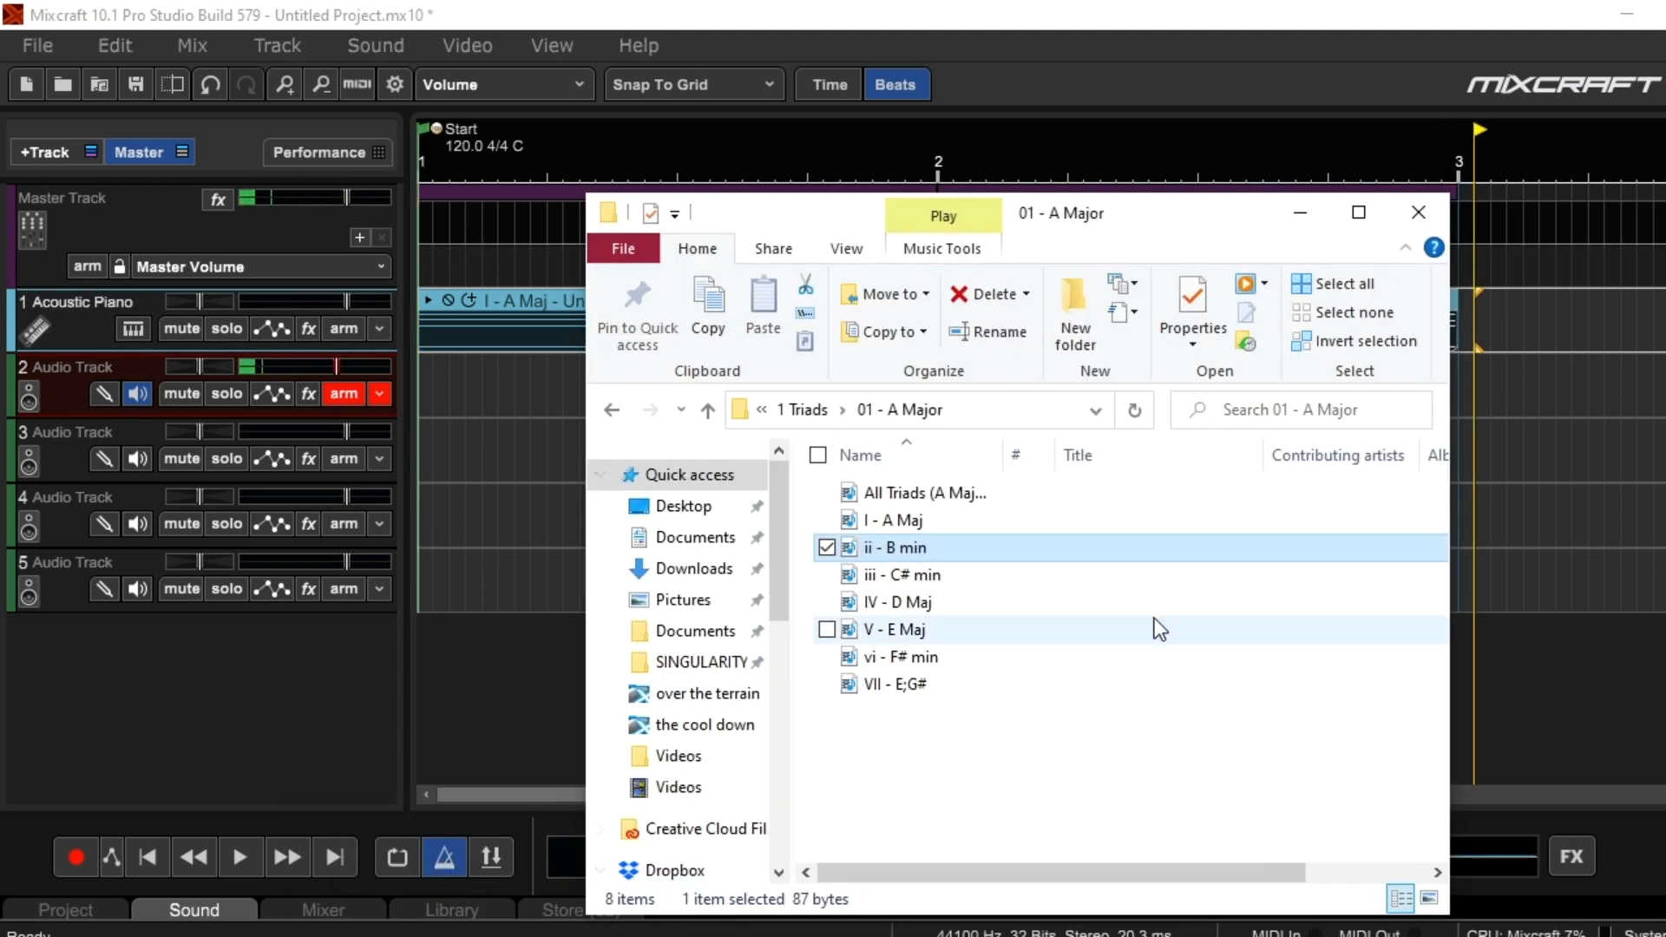
{"action": "left_click", "coordinate": [920, 603]}
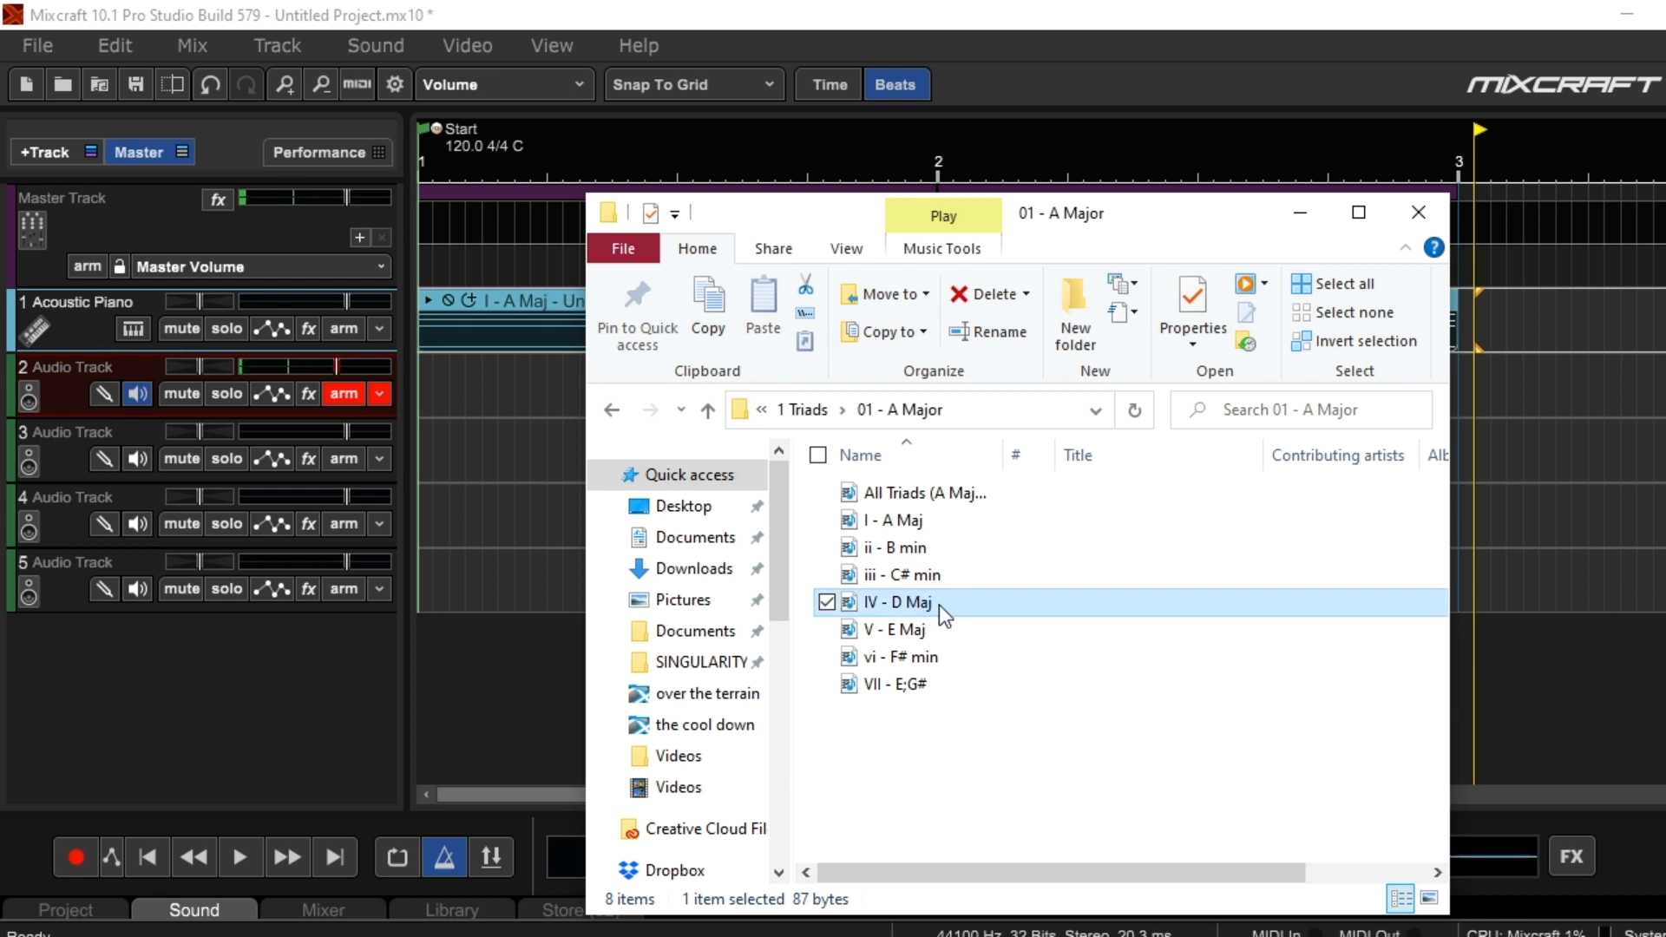
{"action": "left_click", "coordinate": [918, 524]}
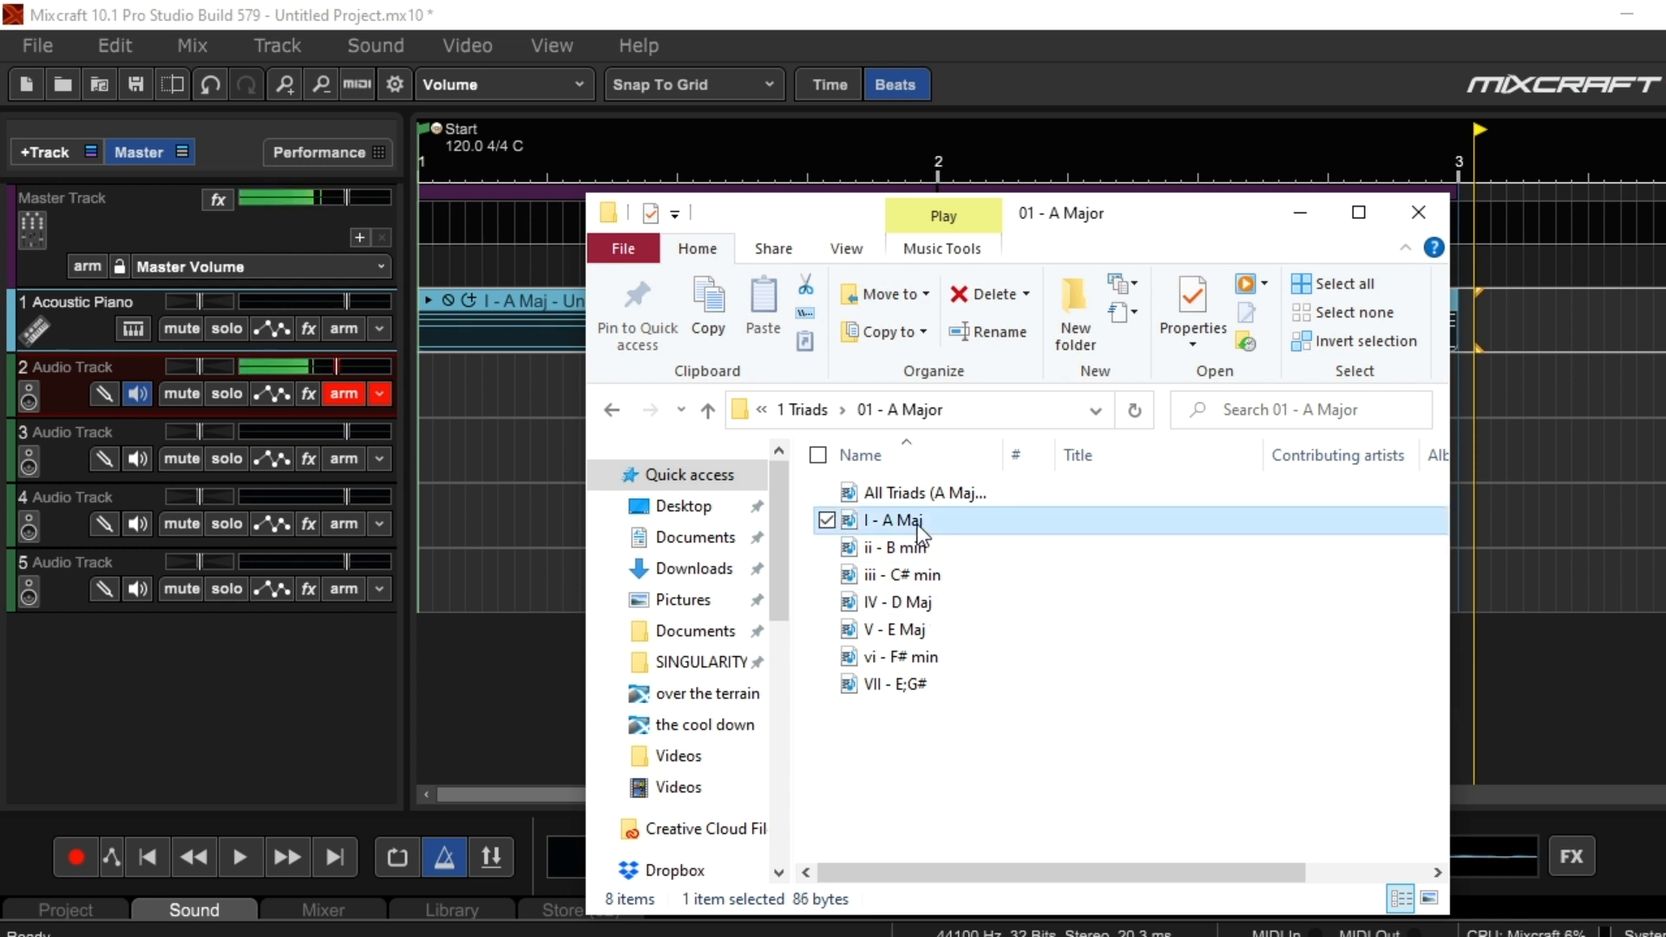
{"action": "left_click_drag", "start_coordinate": [918, 524], "coordinate": [1324, 642]}
{"action": "left_click_drag", "start_coordinate": [1478, 324], "coordinate": [1466, 321]}
Play the three-chord progression from beat 2 of the first clip through the final A major chord, then stop playback
{"action": "left_click", "coordinate": [548, 179]}
{"action": "left_click", "coordinate": [240, 857]}
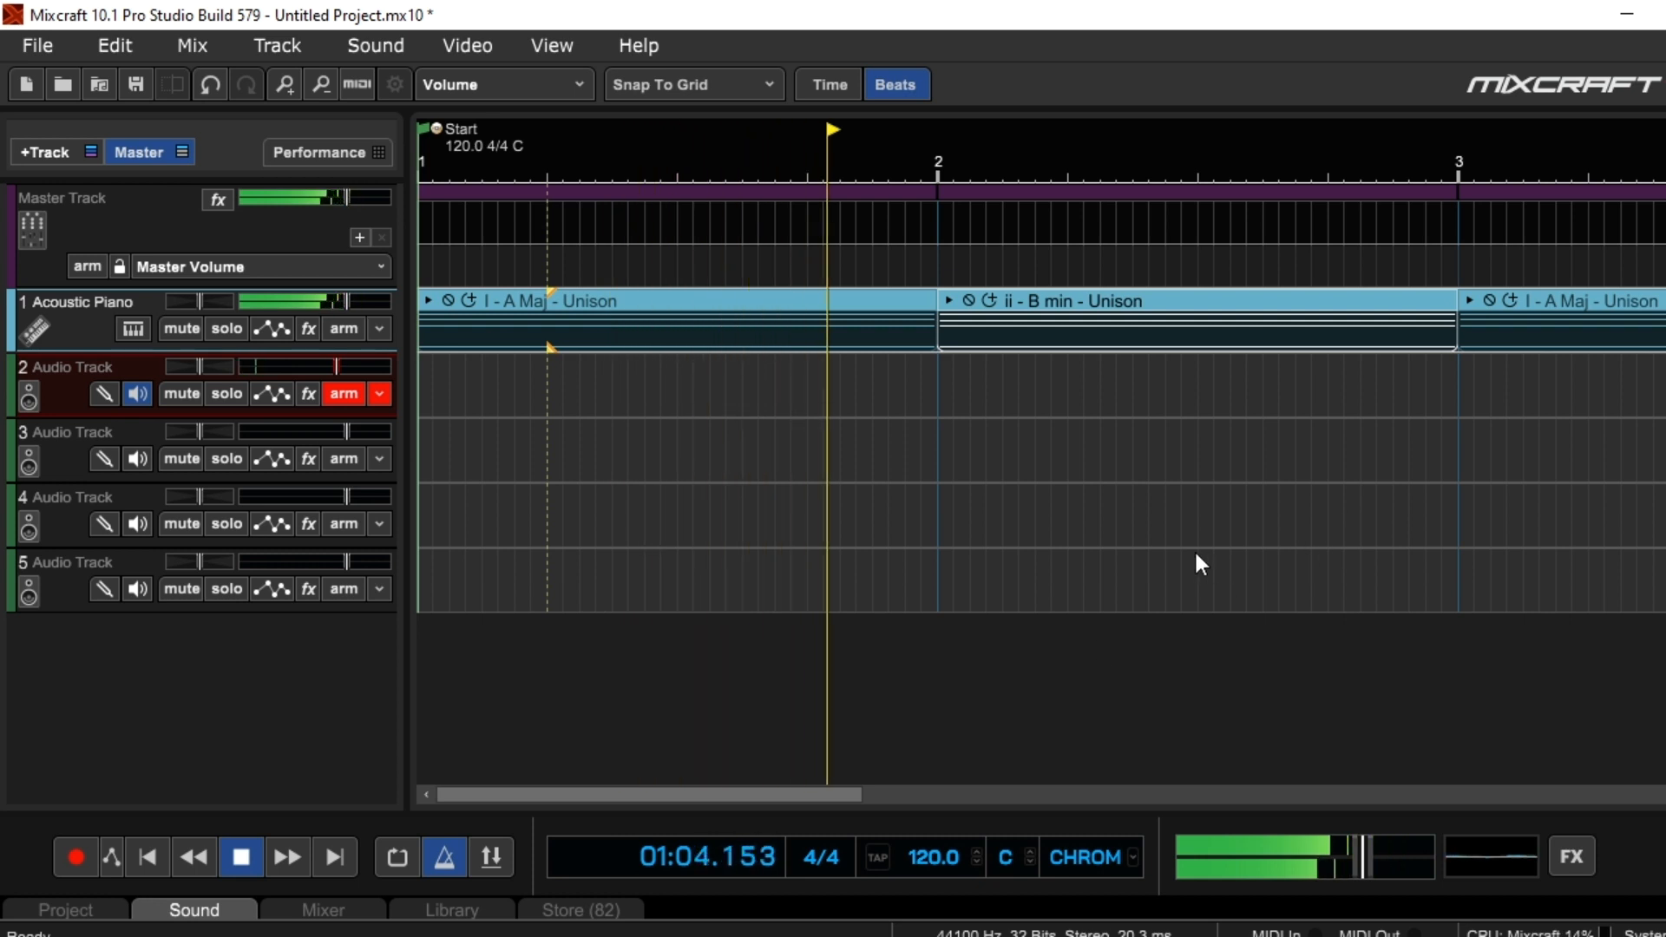
{"action": "scroll", "coordinate": [1196, 555], "scroll_direction": "down", "scroll_amount": 3}
{"action": "scroll", "coordinate": [1196, 555], "scroll_direction": "up", "scroll_amount": 4}
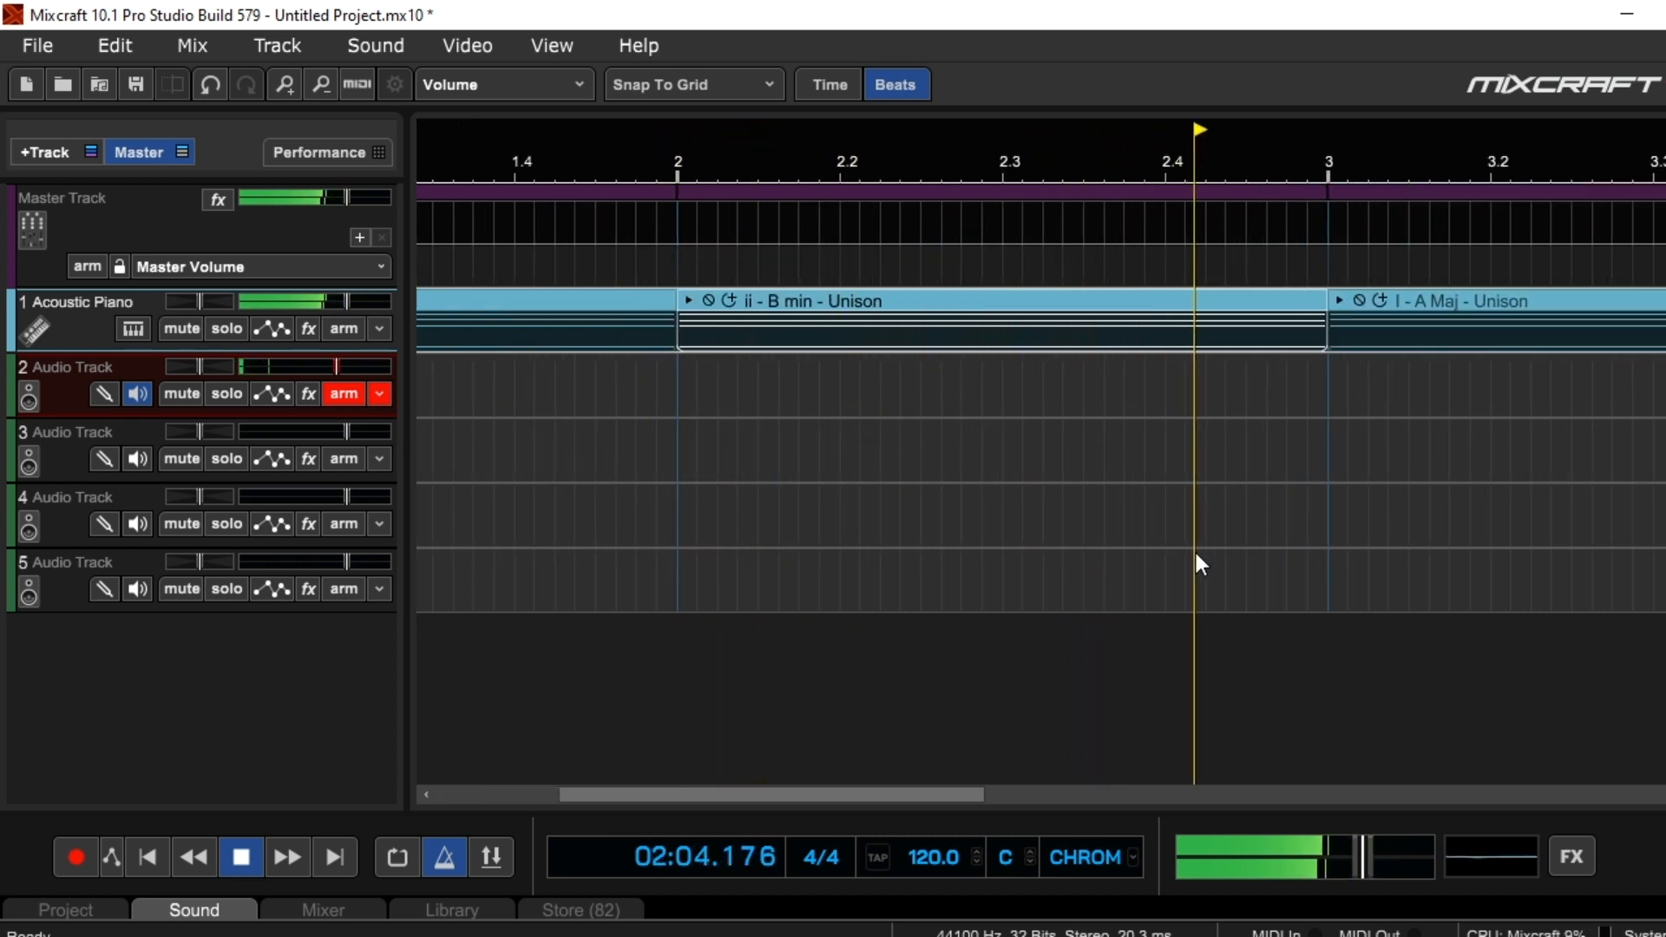
{"action": "scroll", "coordinate": [1194, 548], "scroll_direction": "down", "scroll_amount": 2}
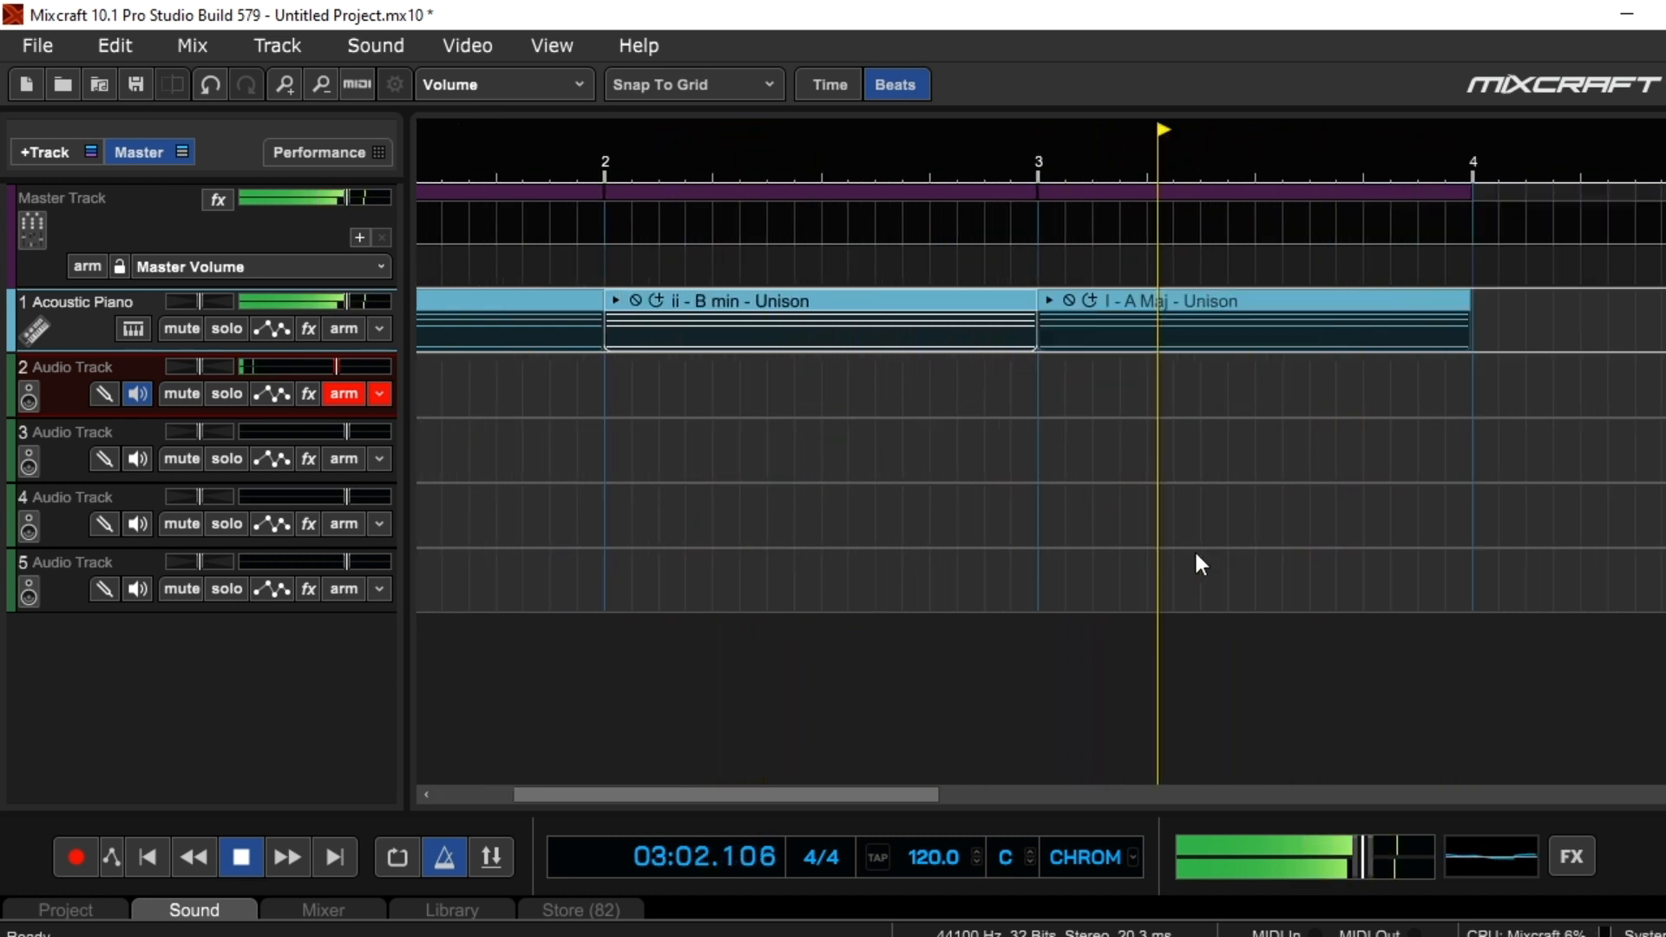
{"action": "left_click", "coordinate": [246, 855]}
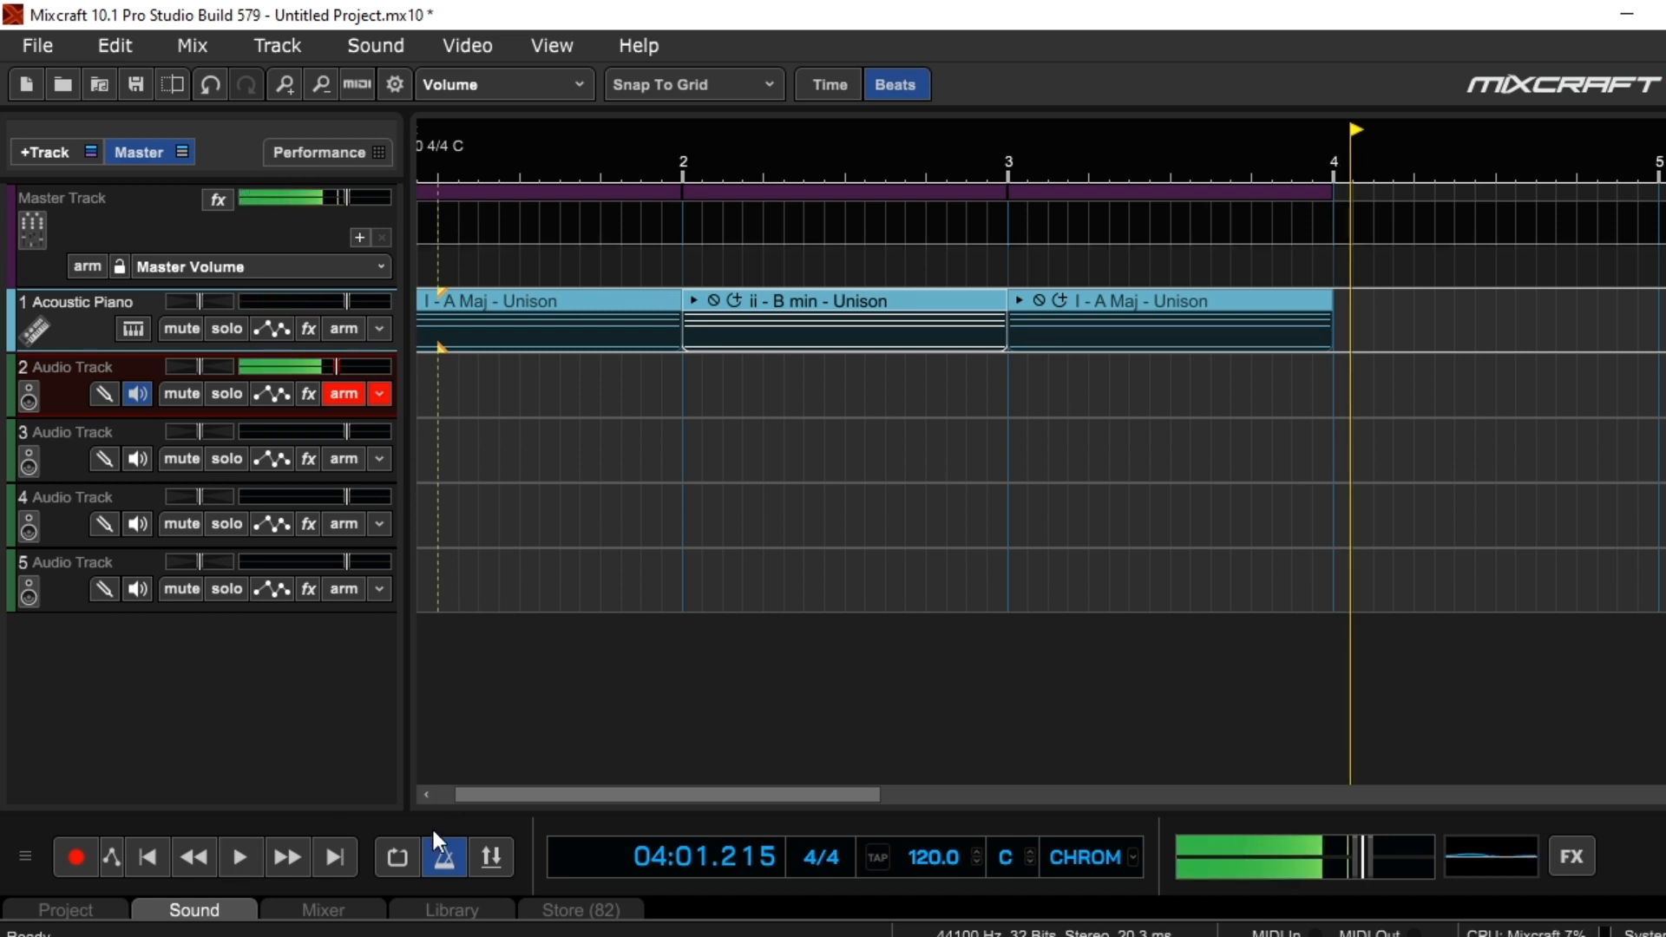
Add the IV - D Maj MIDI file to the Acoustic Piano track, starting at measure 4 after the second A major clip
{"action": "left_click", "coordinate": [558, 855]}
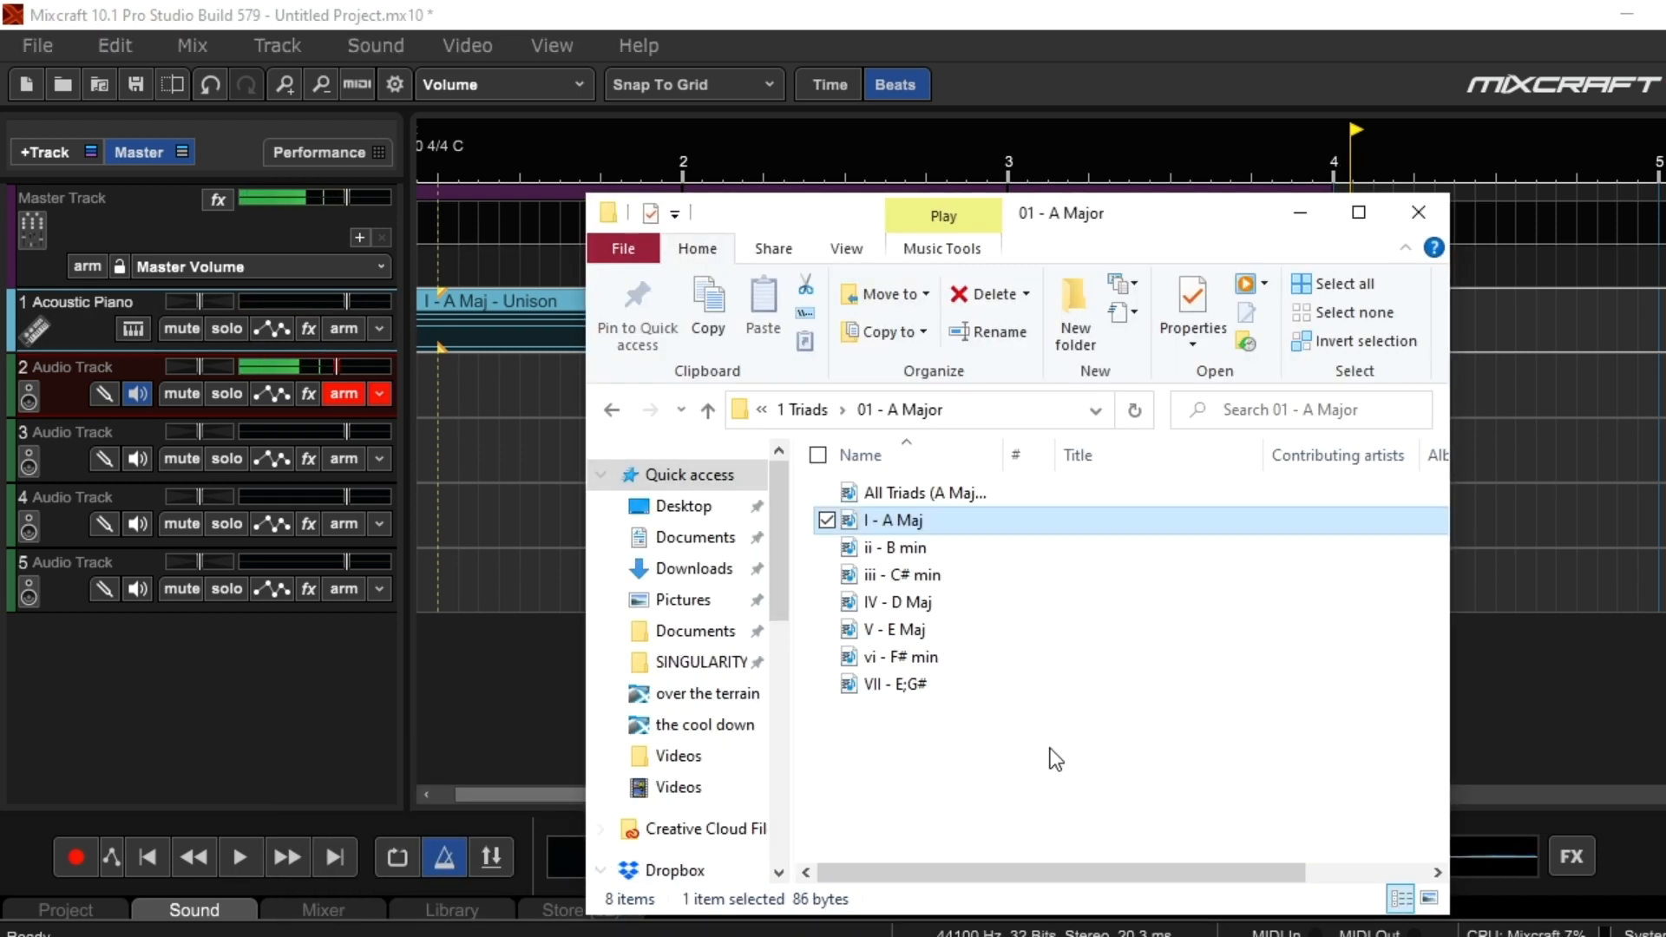
{"action": "left_click_drag", "start_coordinate": [937, 598], "coordinate": [1581, 353]}
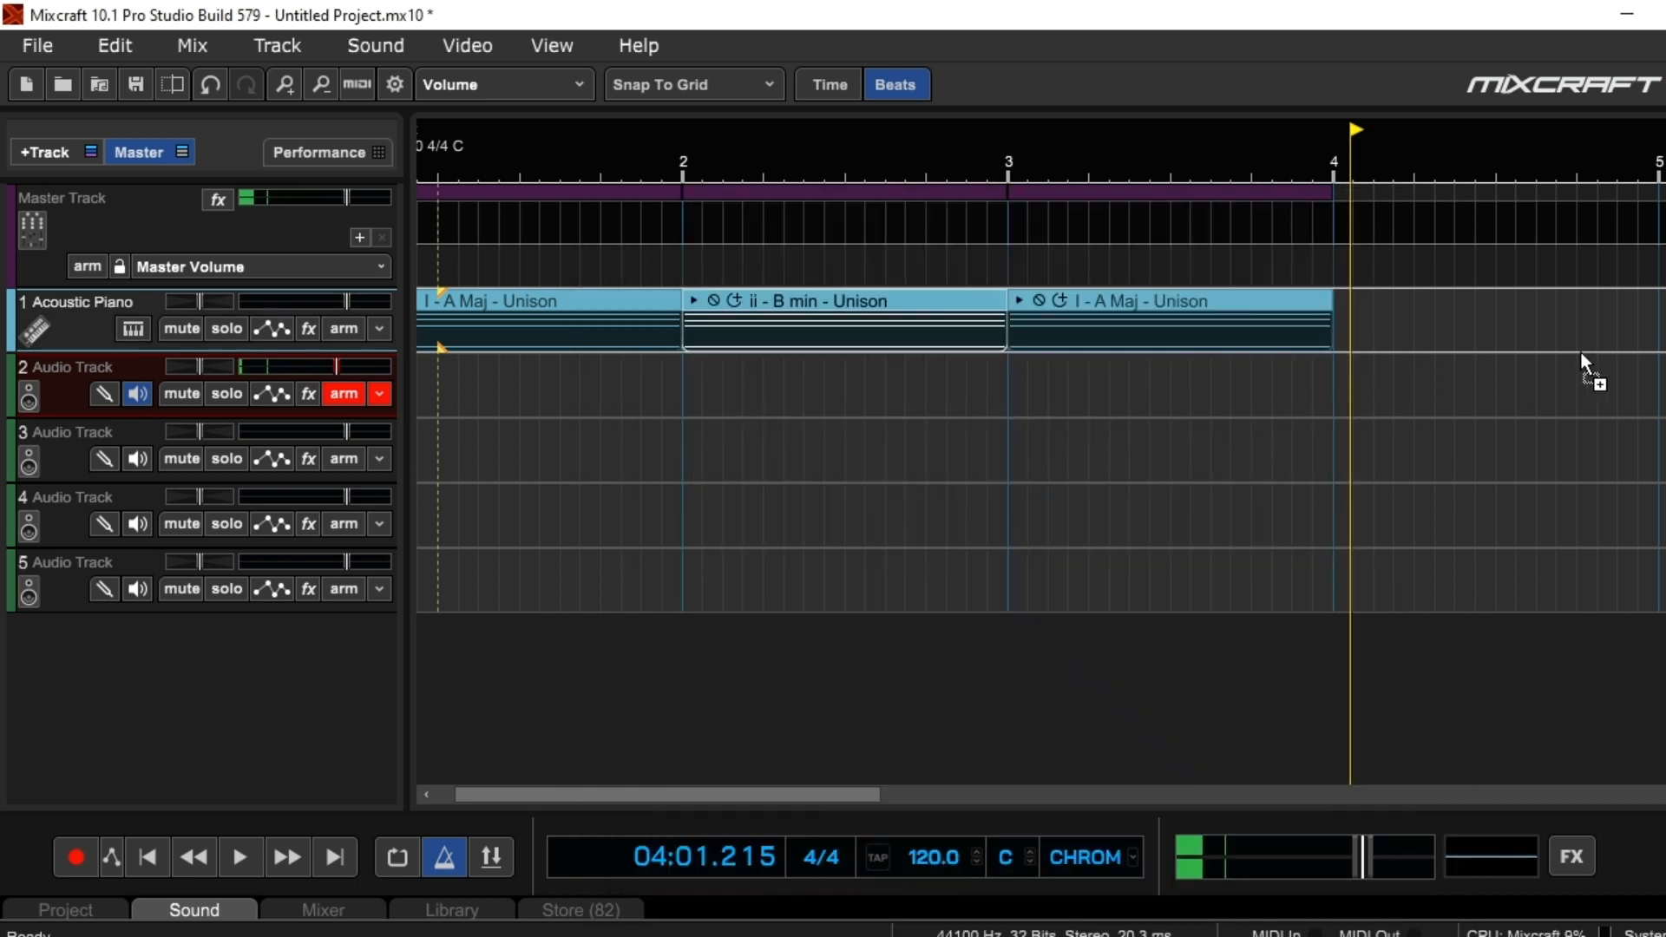
{"action": "left_click_drag", "start_coordinate": [1380, 303], "coordinate": [1393, 304]}
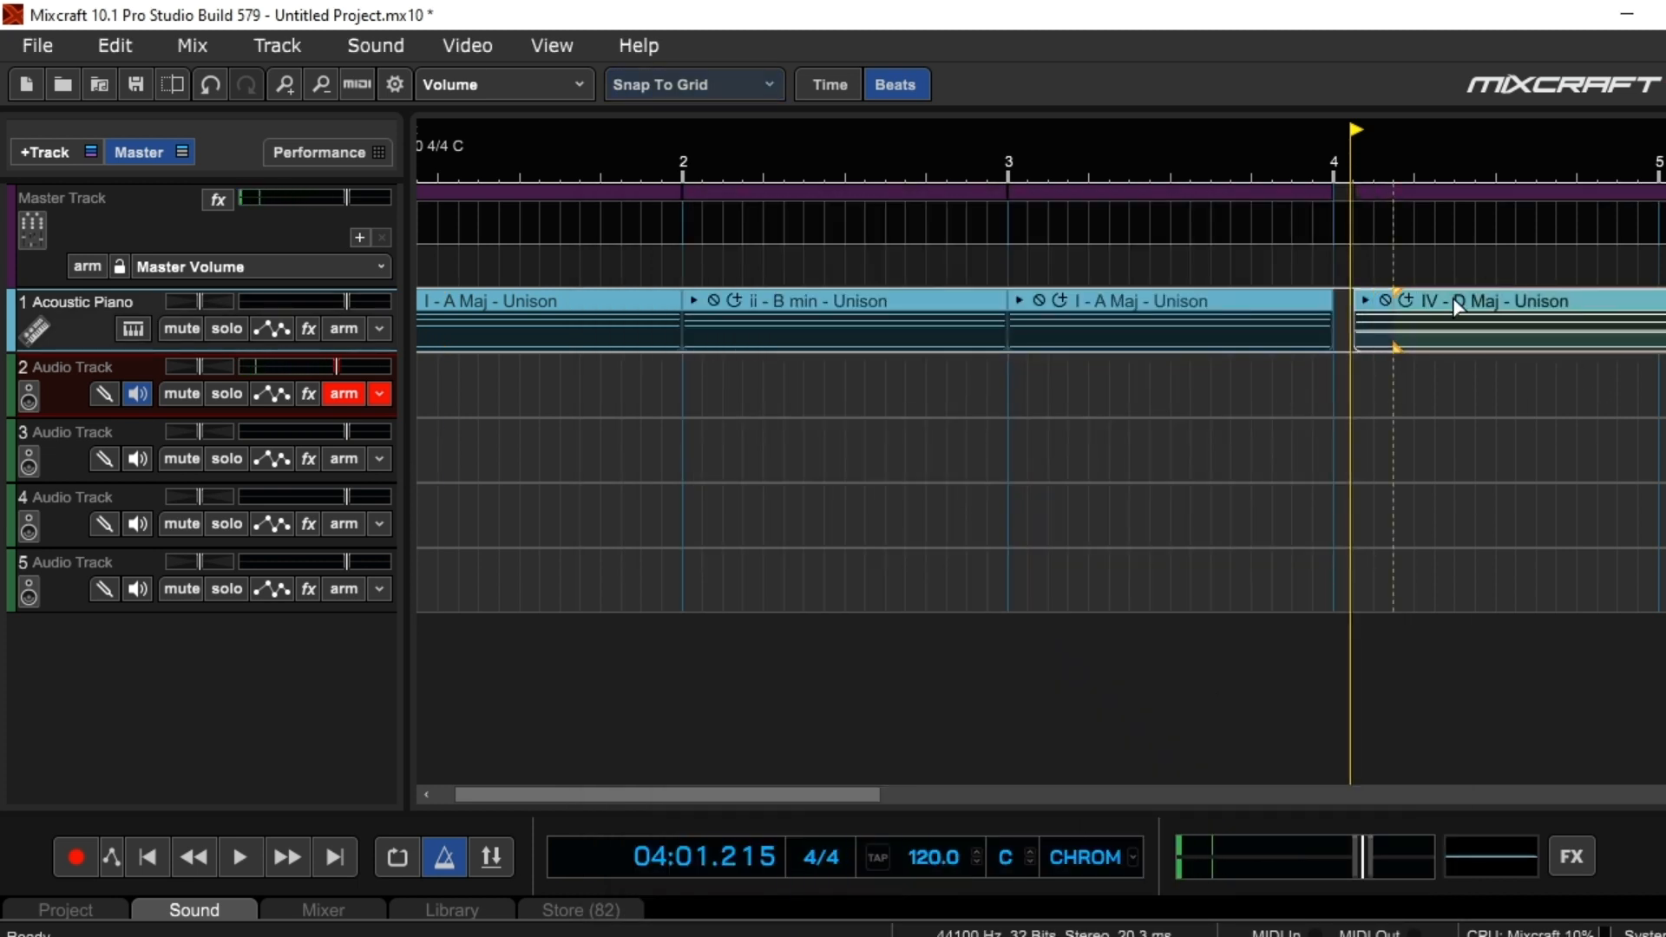
{"action": "left_click_drag", "start_coordinate": [1430, 302], "coordinate": [1408, 302]}
Play the IV - D Maj - Unison clip from measure 4 and stop playback
{"action": "left_click", "coordinate": [1326, 163]}
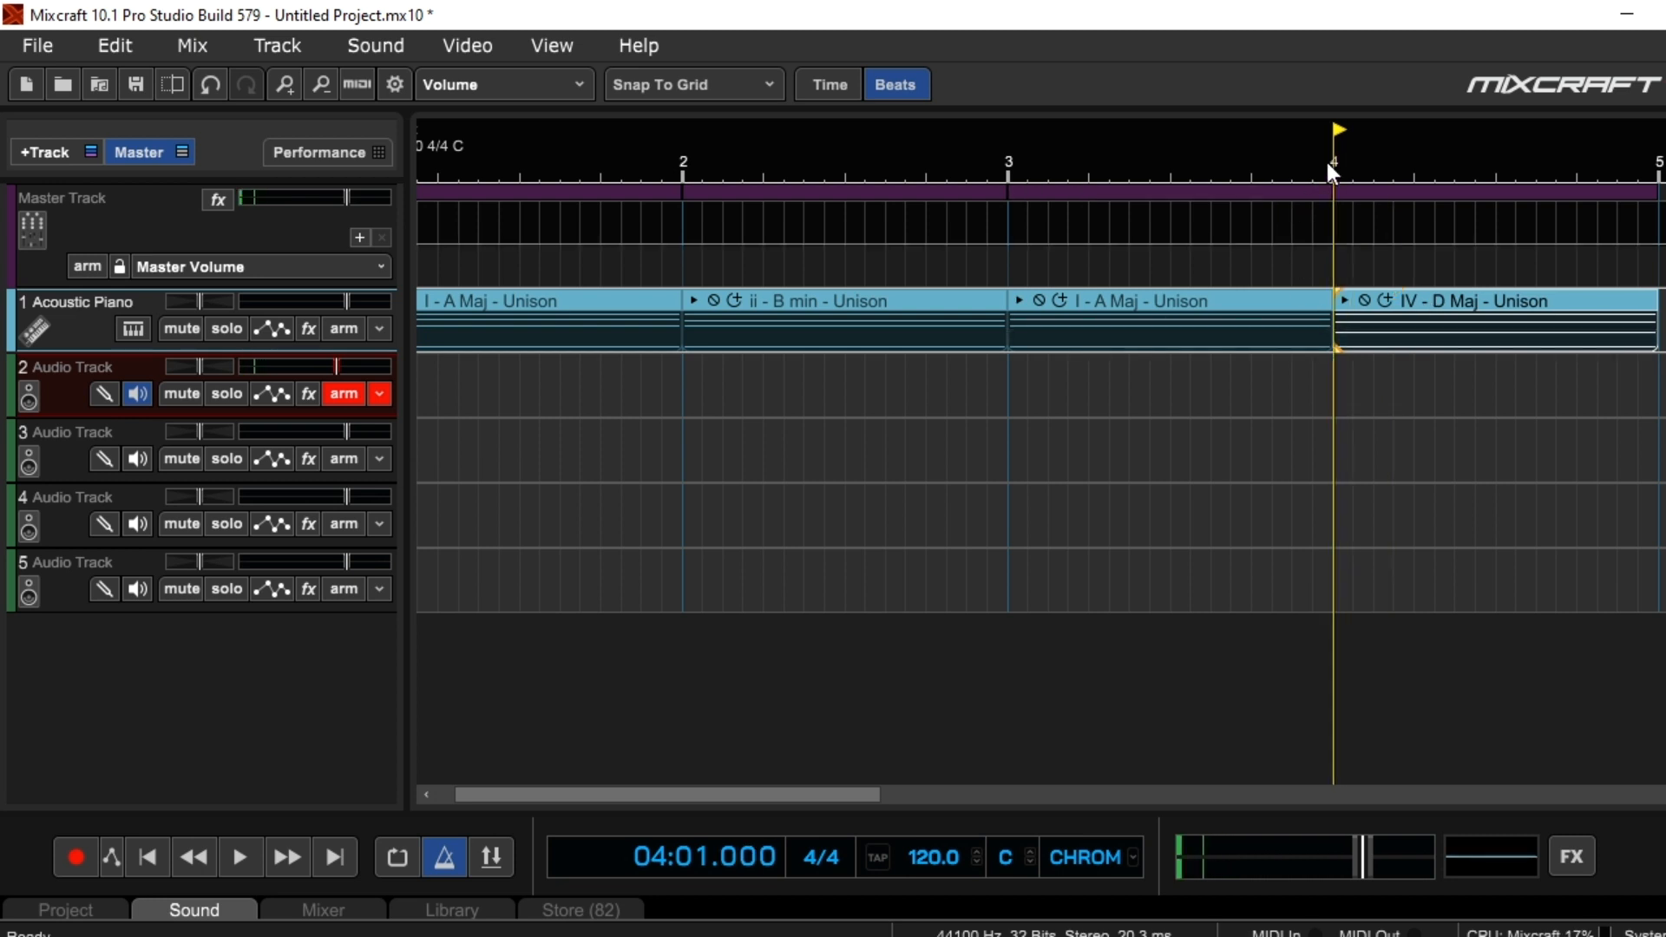
{"action": "left_click", "coordinate": [252, 855]}
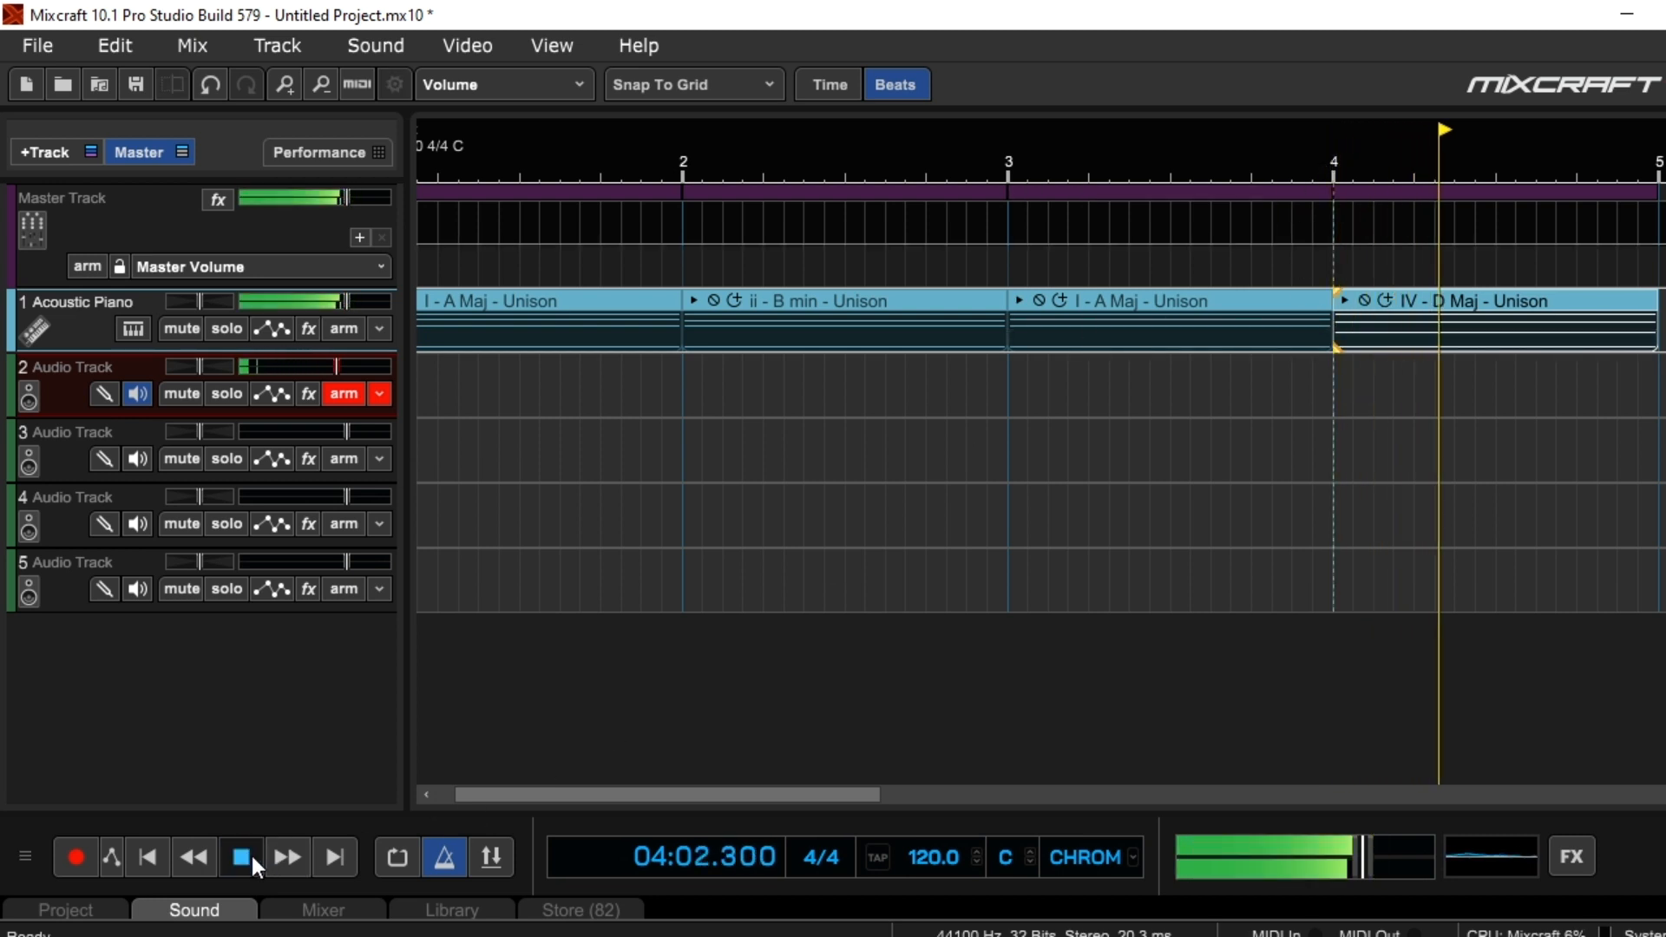
{"action": "left_click", "coordinate": [253, 852]}
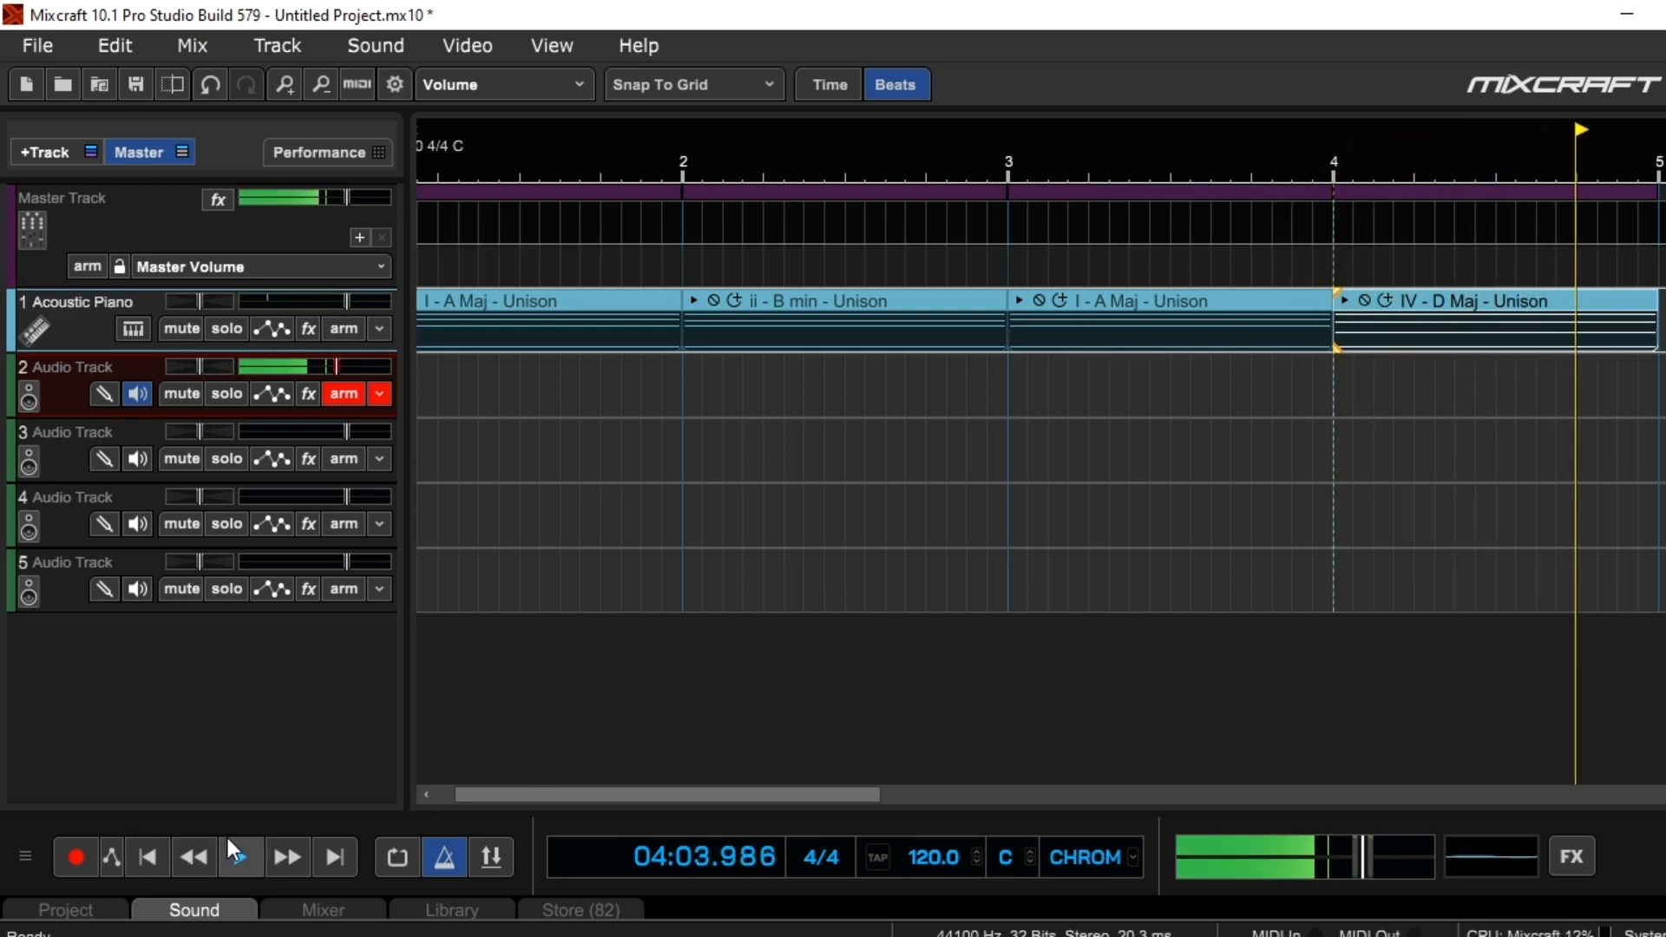
Play the full four-chord progression from the project start, stop playback, and return the playhead to the start
{"action": "left_click", "coordinate": [236, 856]}
{"action": "left_click", "coordinate": [149, 857]}
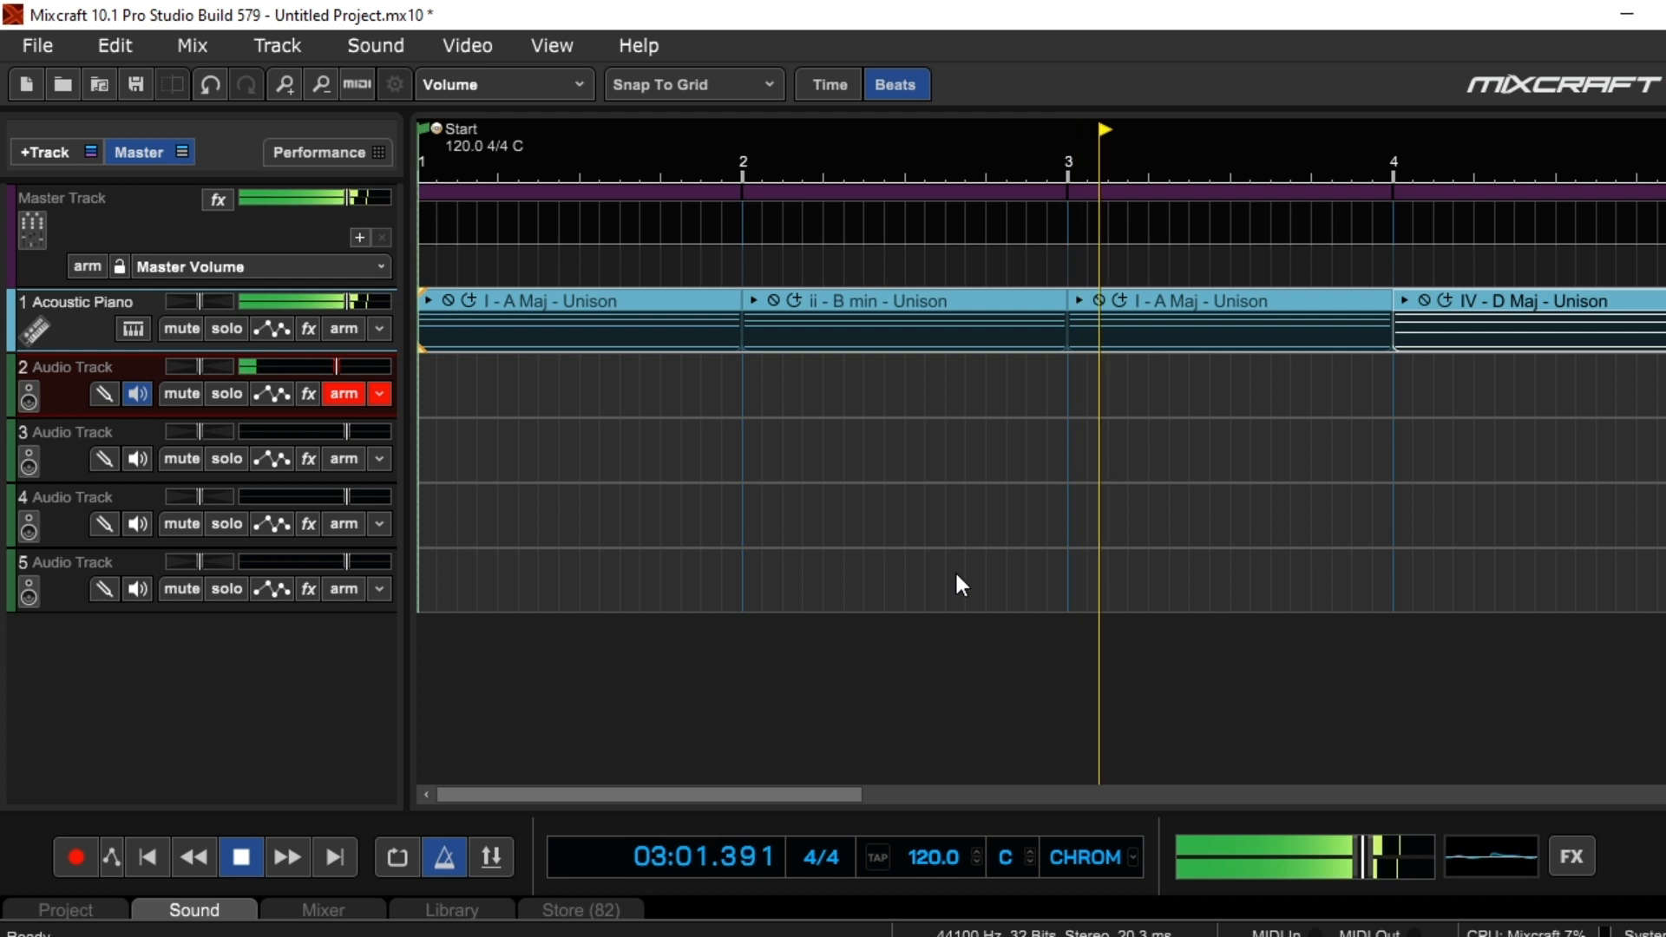
{"action": "left_click", "coordinate": [232, 853]}
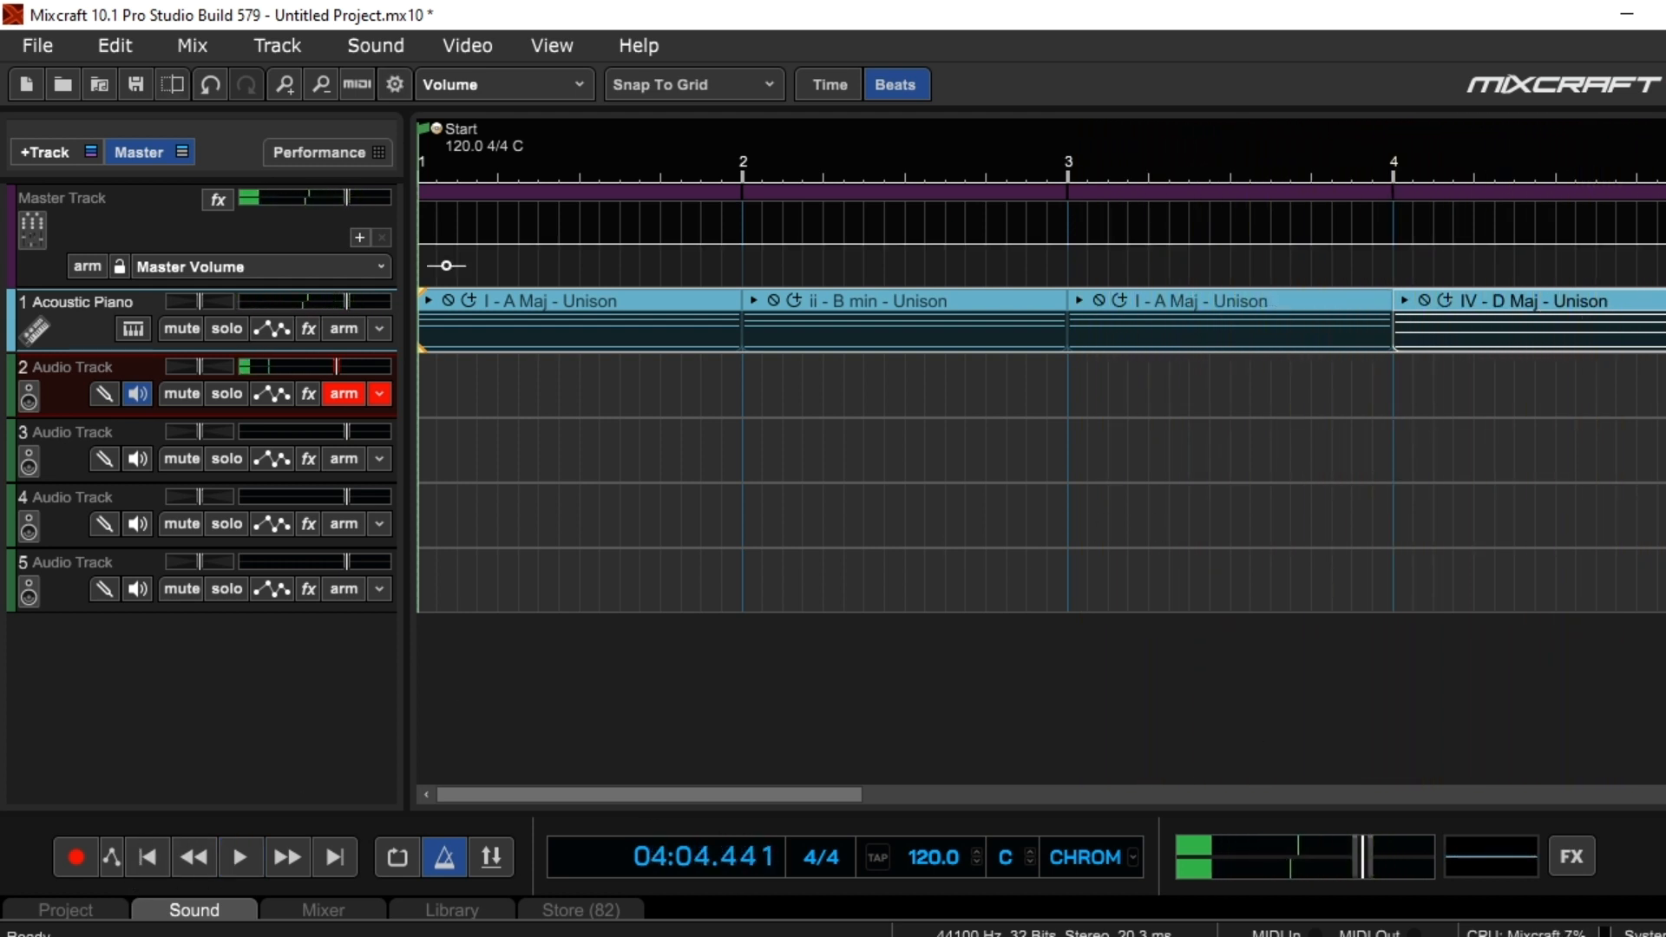
{"action": "scroll", "coordinate": [954, 480], "scroll_direction": "down", "scroll_amount": 3}
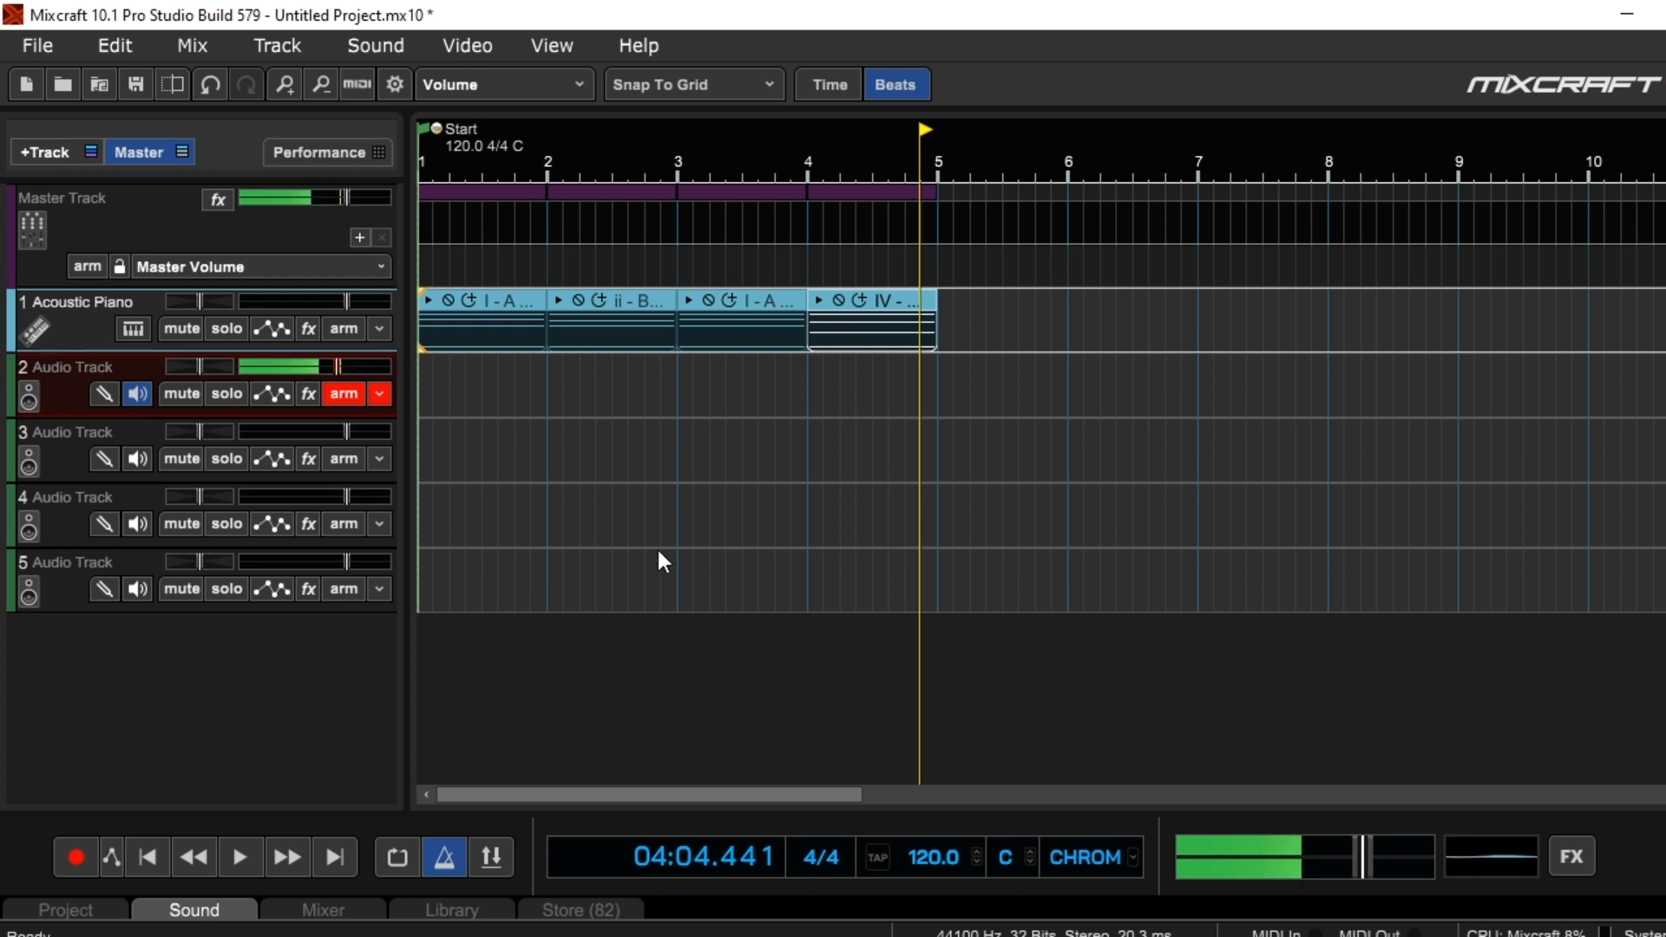
{"action": "scroll", "coordinate": [667, 539], "scroll_direction": "up", "scroll_amount": 2}
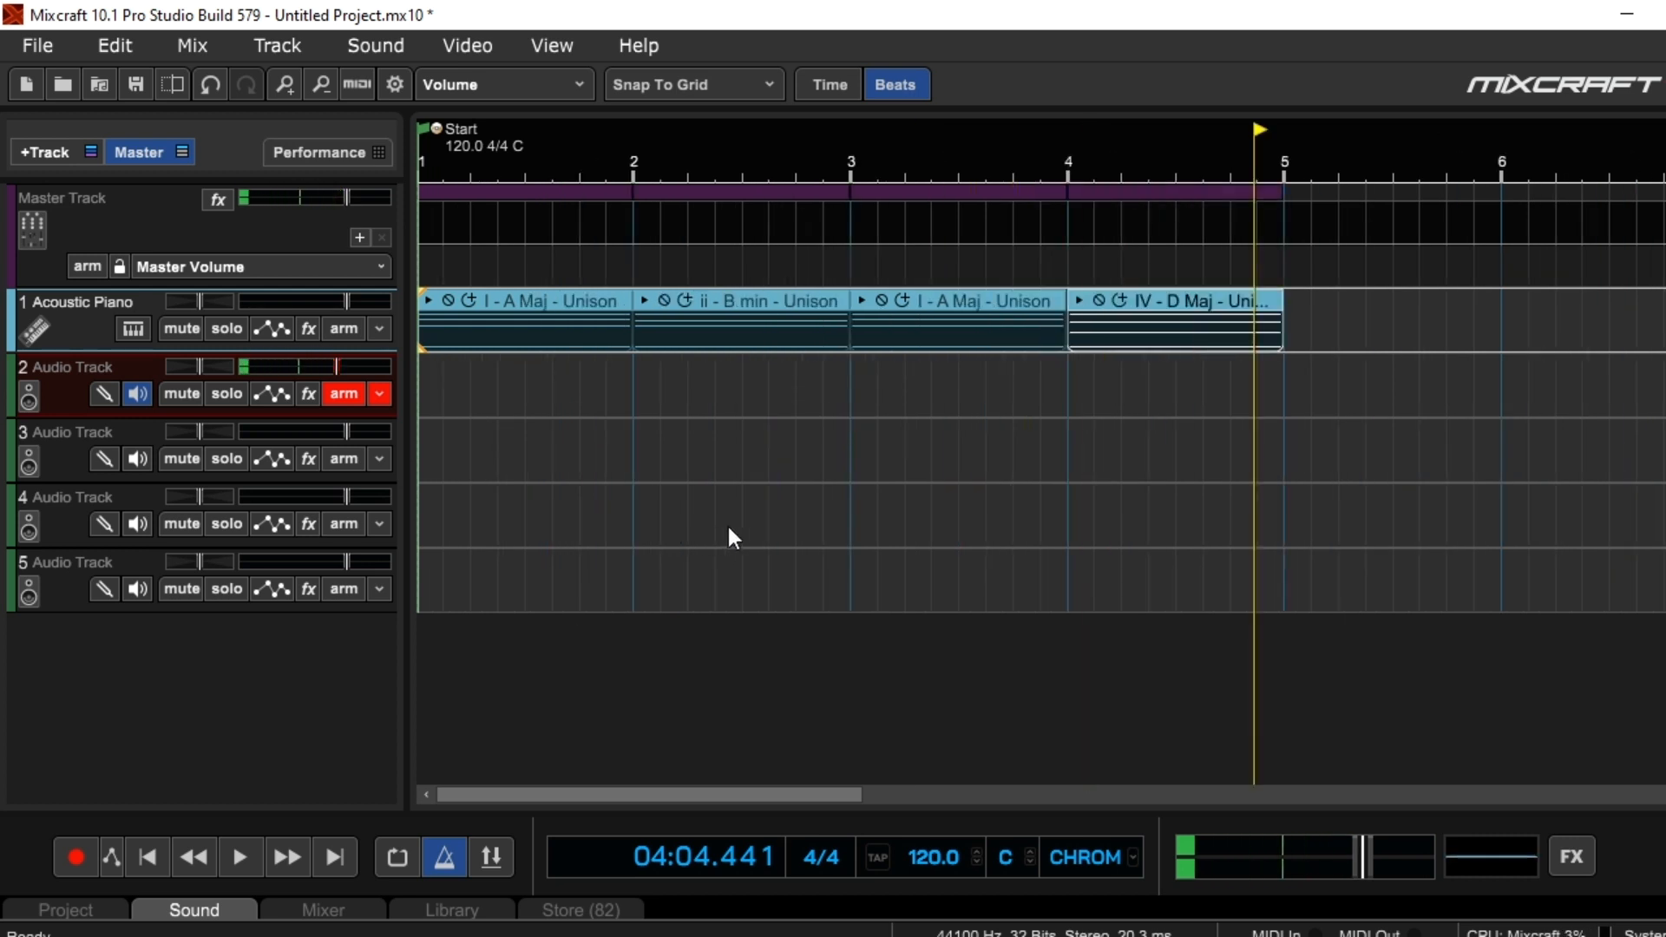
{"action": "scroll", "coordinate": [777, 503], "scroll_direction": "down", "scroll_amount": 1}
{"action": "scroll", "coordinate": [777, 502], "scroll_direction": "up", "scroll_amount": 1}
{"action": "scroll", "coordinate": [777, 502], "scroll_direction": "up", "scroll_amount": 1}
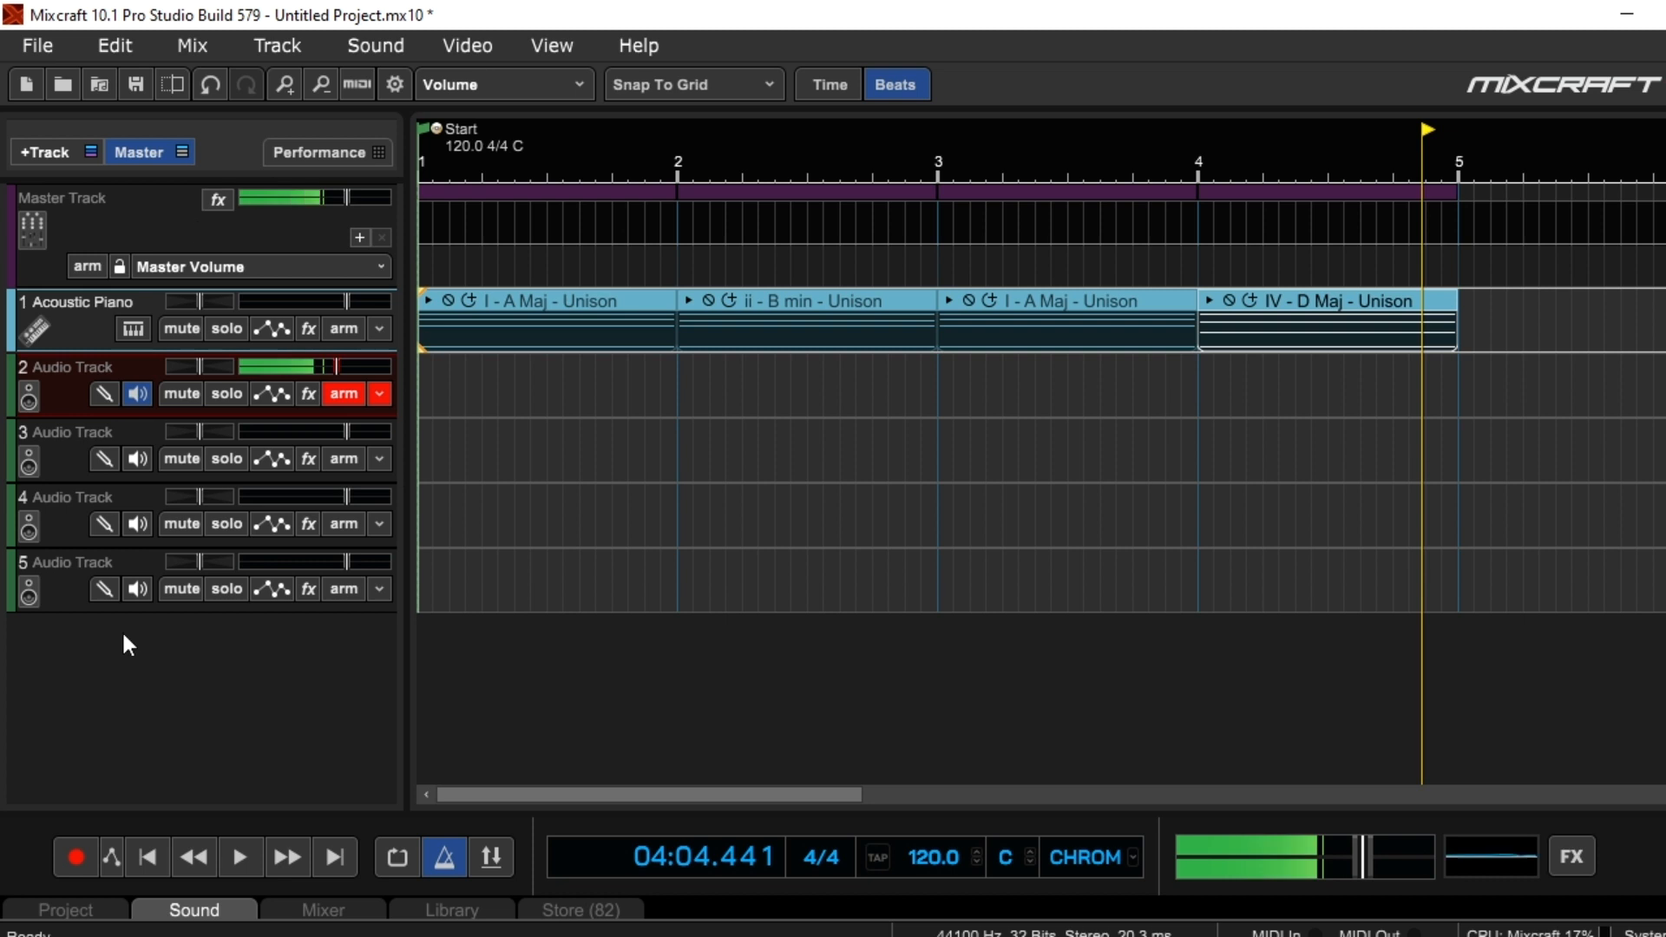
{"action": "left_click", "coordinate": [153, 857]}
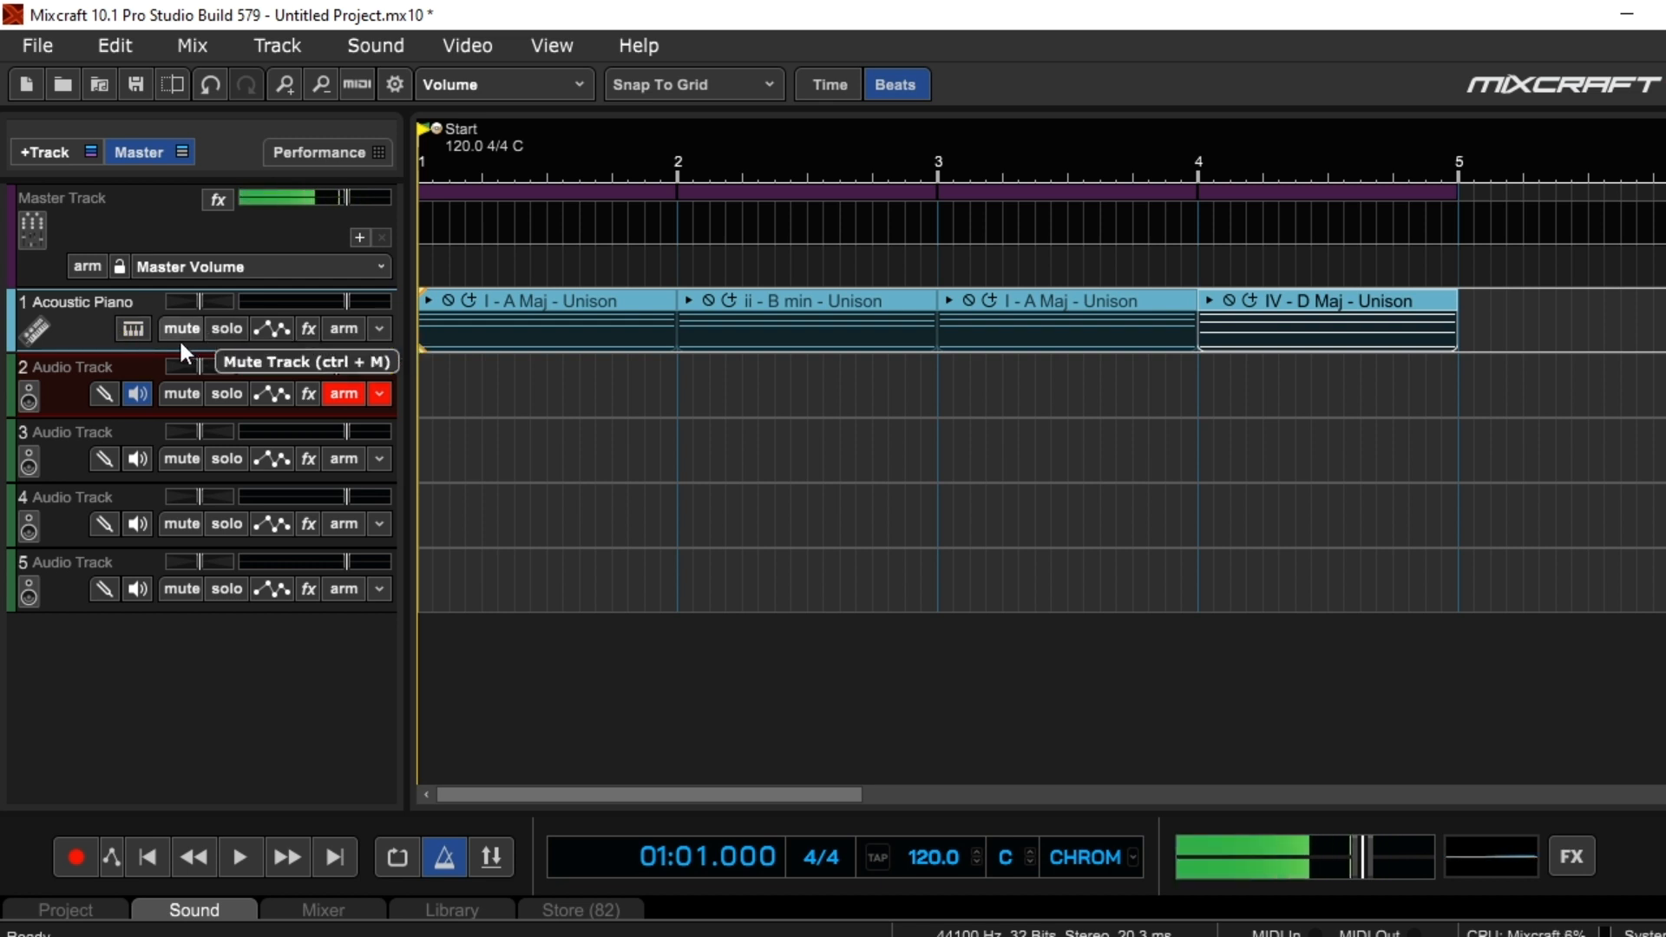
Browse the instrument presets available for the Acoustic Piano track, then close the instrument window without changing the preset
{"action": "left_click", "coordinate": [133, 329]}
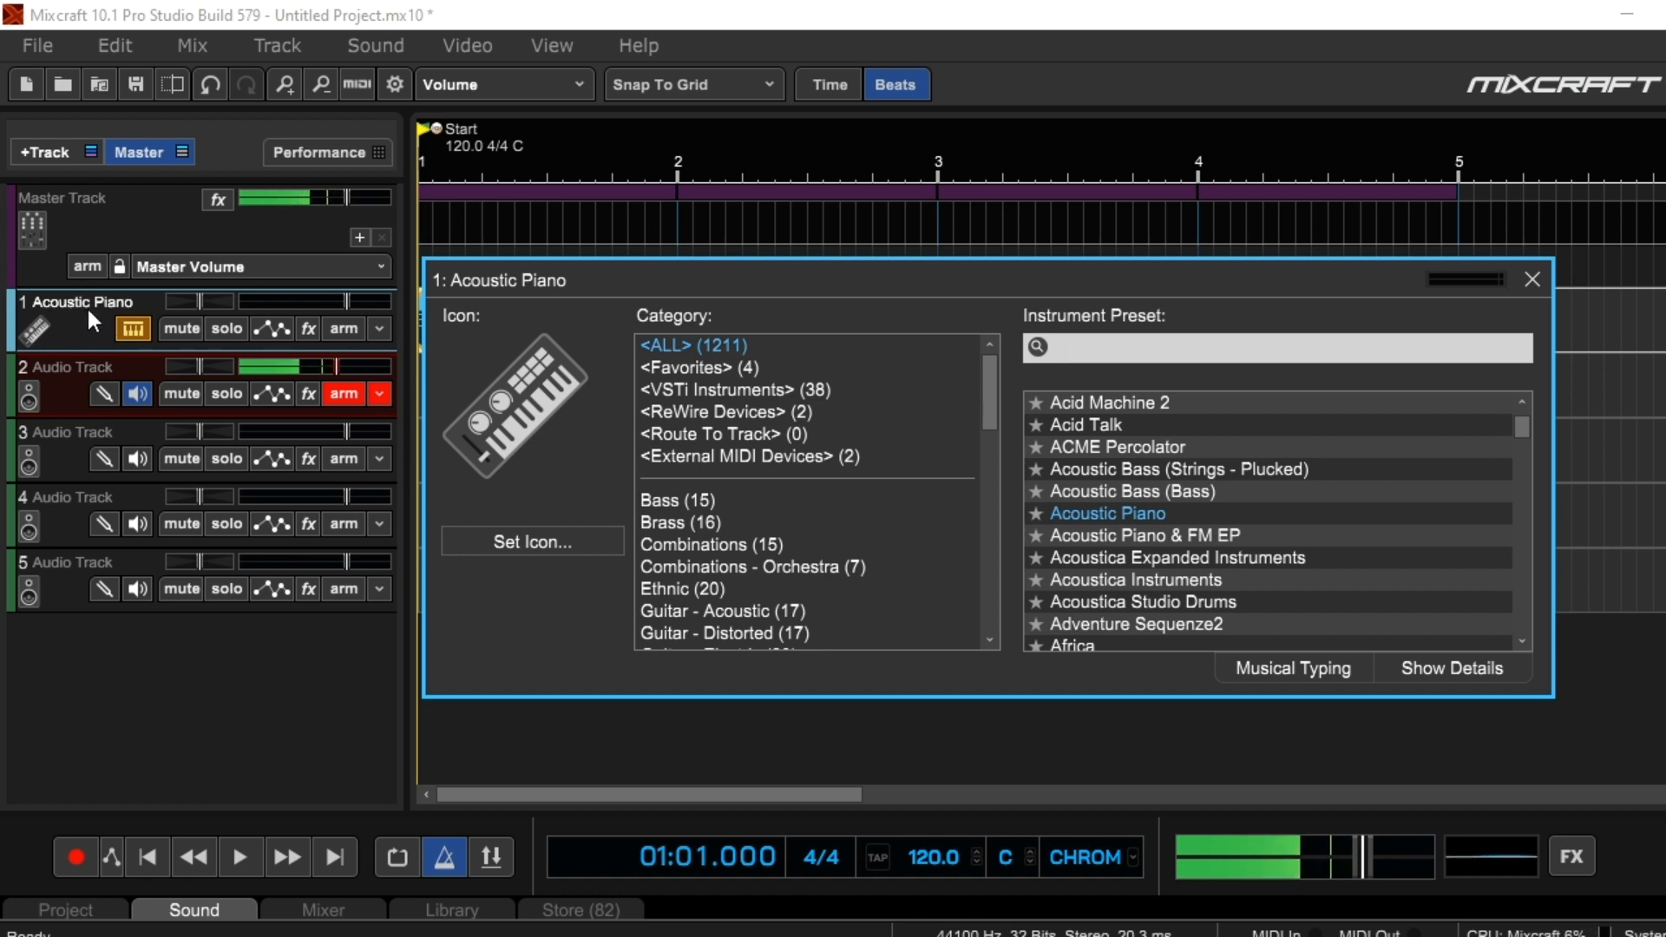
{"action": "scroll", "coordinate": [1159, 556], "scroll_direction": "down", "scroll_amount": 1}
{"action": "scroll", "coordinate": [1157, 551], "scroll_direction": "down", "scroll_amount": 1}
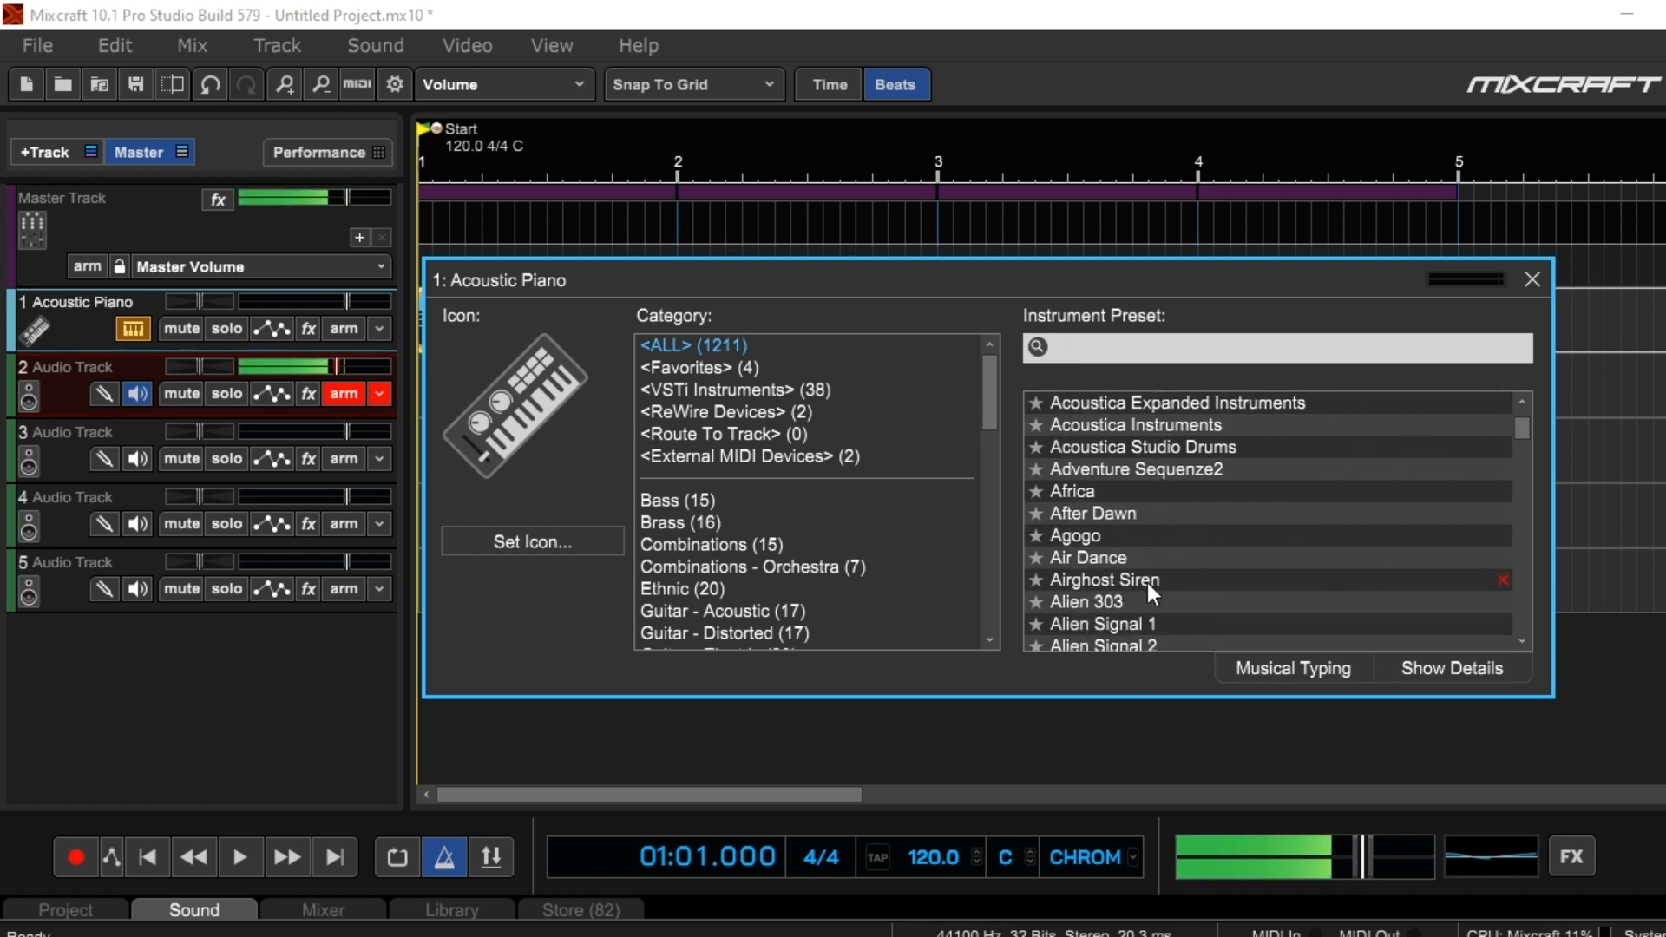
{"action": "left_click", "coordinate": [1530, 279]}
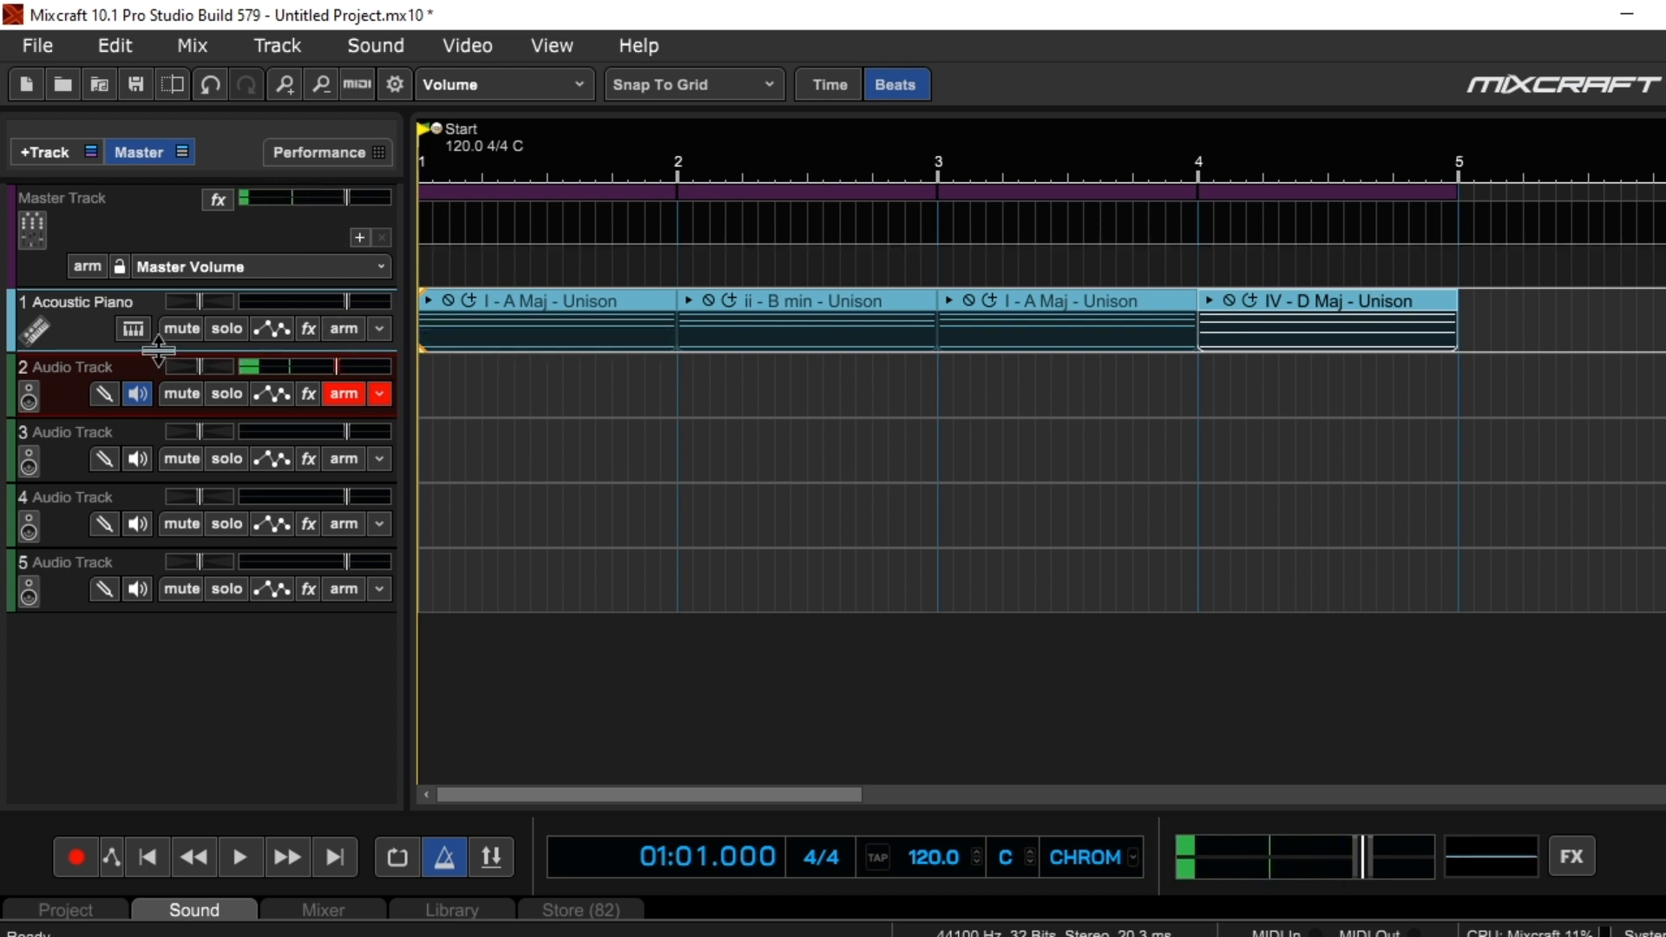
Search the Acoustic Piano track's instrument presets for "soundtr" and assign the Soundtrack (Synth - Pad - Soft) preset
{"action": "left_click", "coordinate": [132, 328]}
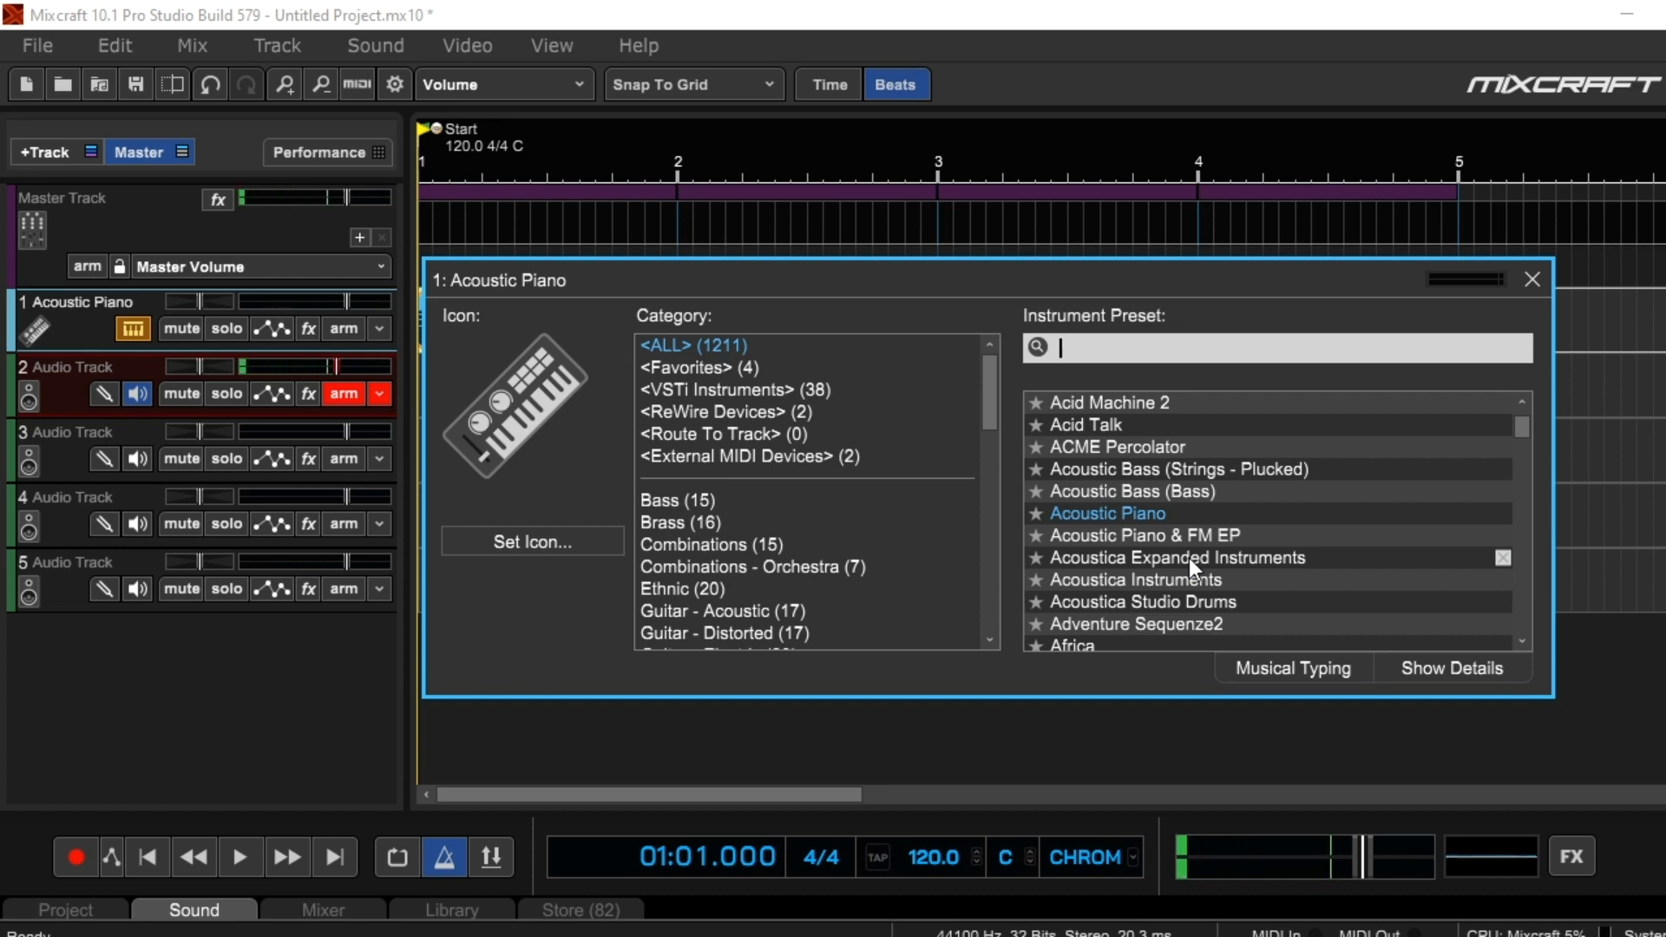
{"action": "scroll", "coordinate": [1188, 559], "scroll_direction": "down", "scroll_amount": 2}
{"action": "scroll", "coordinate": [1167, 494], "scroll_direction": "up", "scroll_amount": 1}
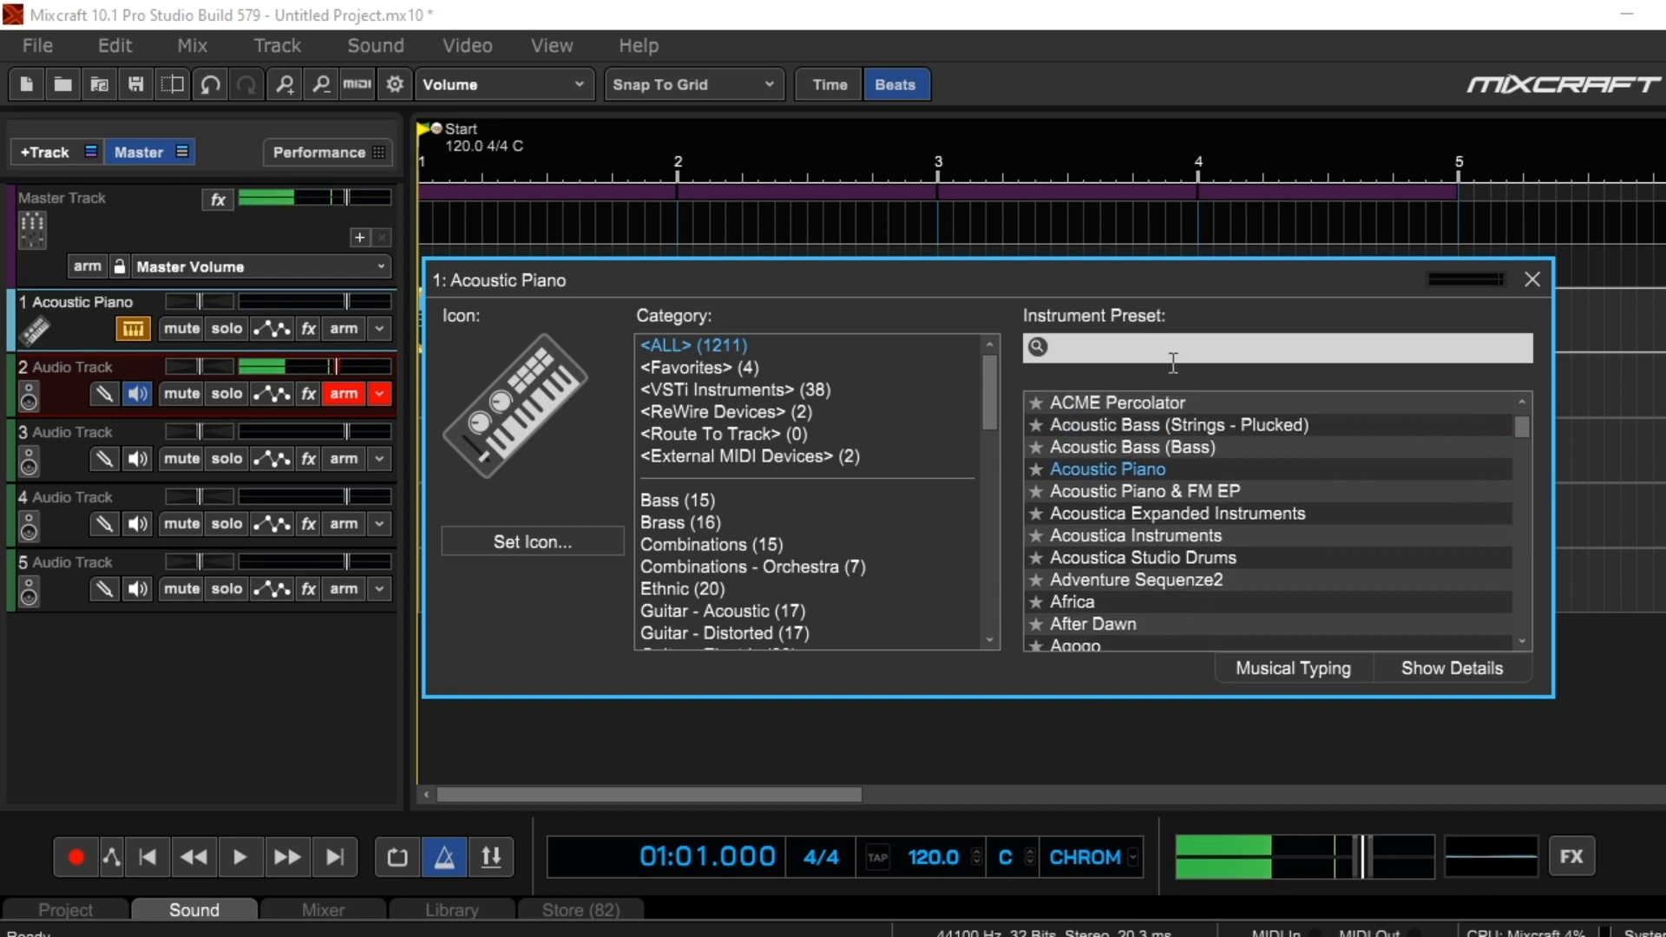
{"action": "left_click", "coordinate": [731, 367]}
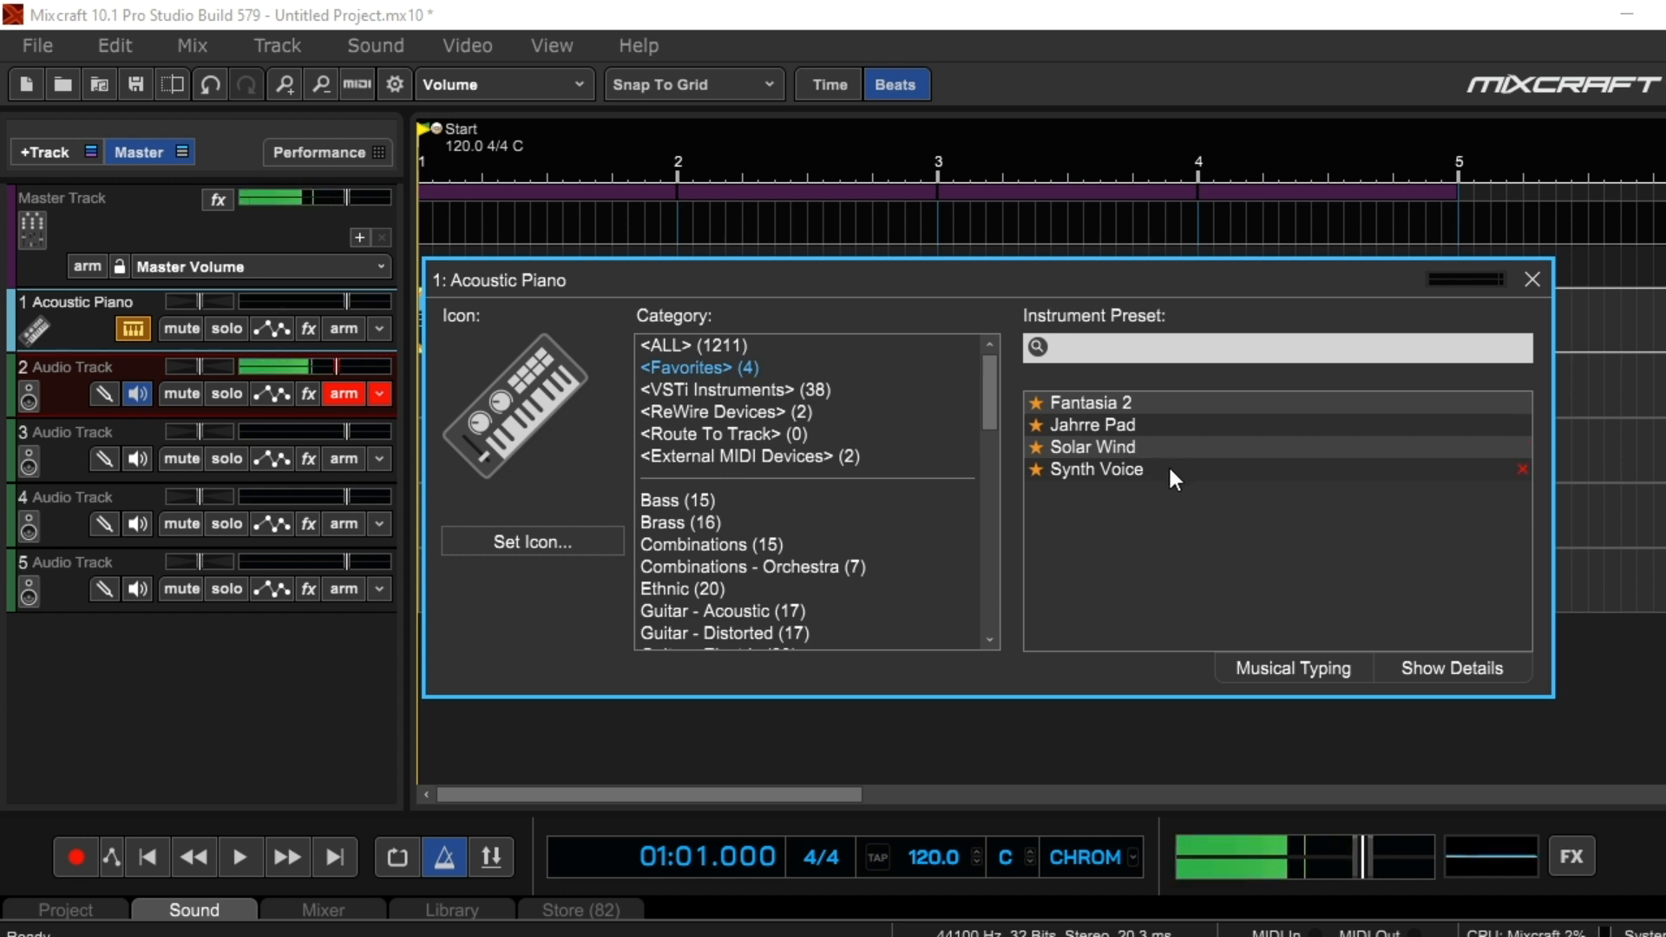
{"action": "left_click", "coordinate": [881, 343]}
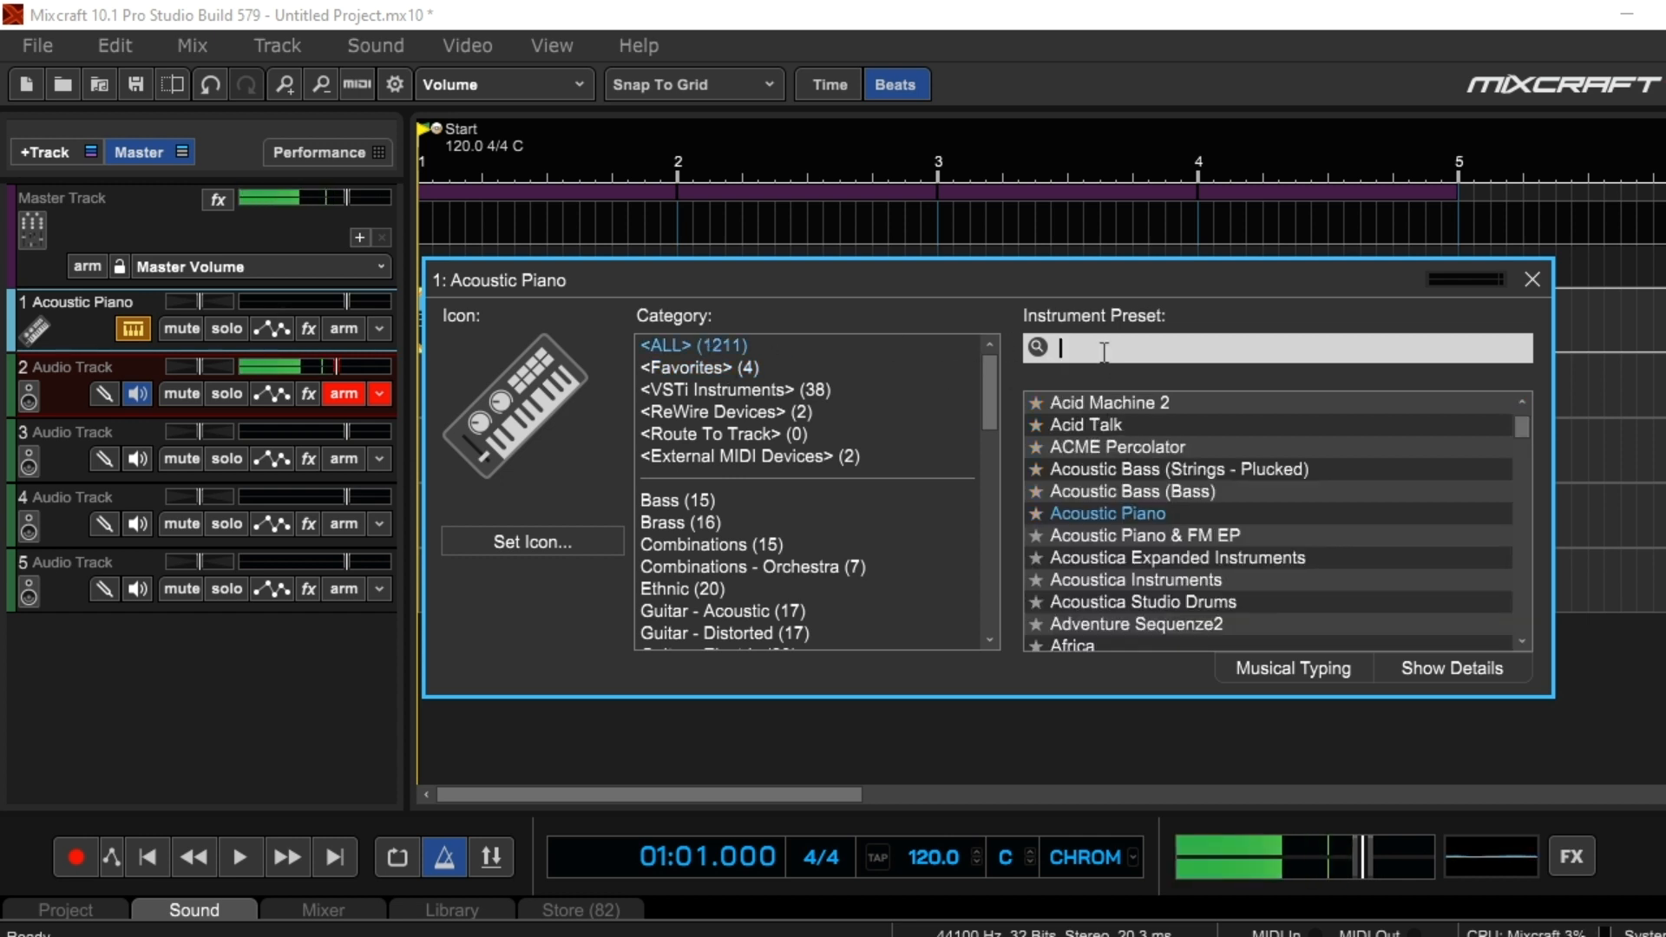
{"action": "type", "text": "ssoun"}
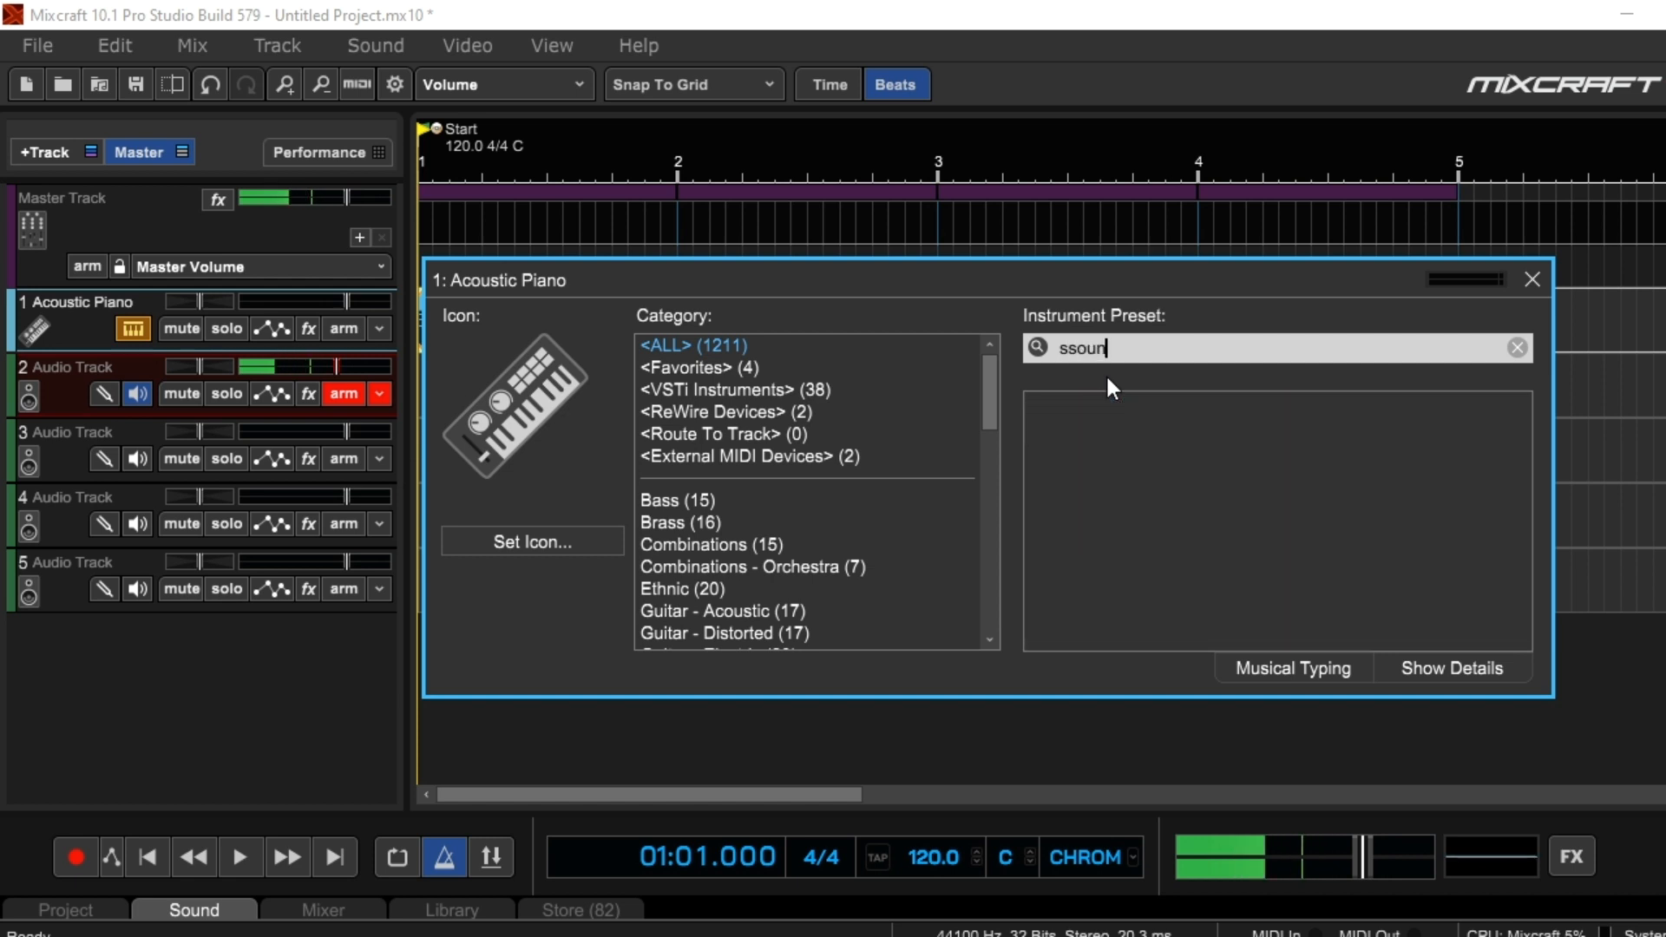
{"action": "key", "text": "BackSpace"}
{"action": "key", "text": "BackSpace"}
{"action": "key", "text": "BackSpace"}
{"action": "key", "text": "BackSpace"}
{"action": "key", "text": "BackSpace"}
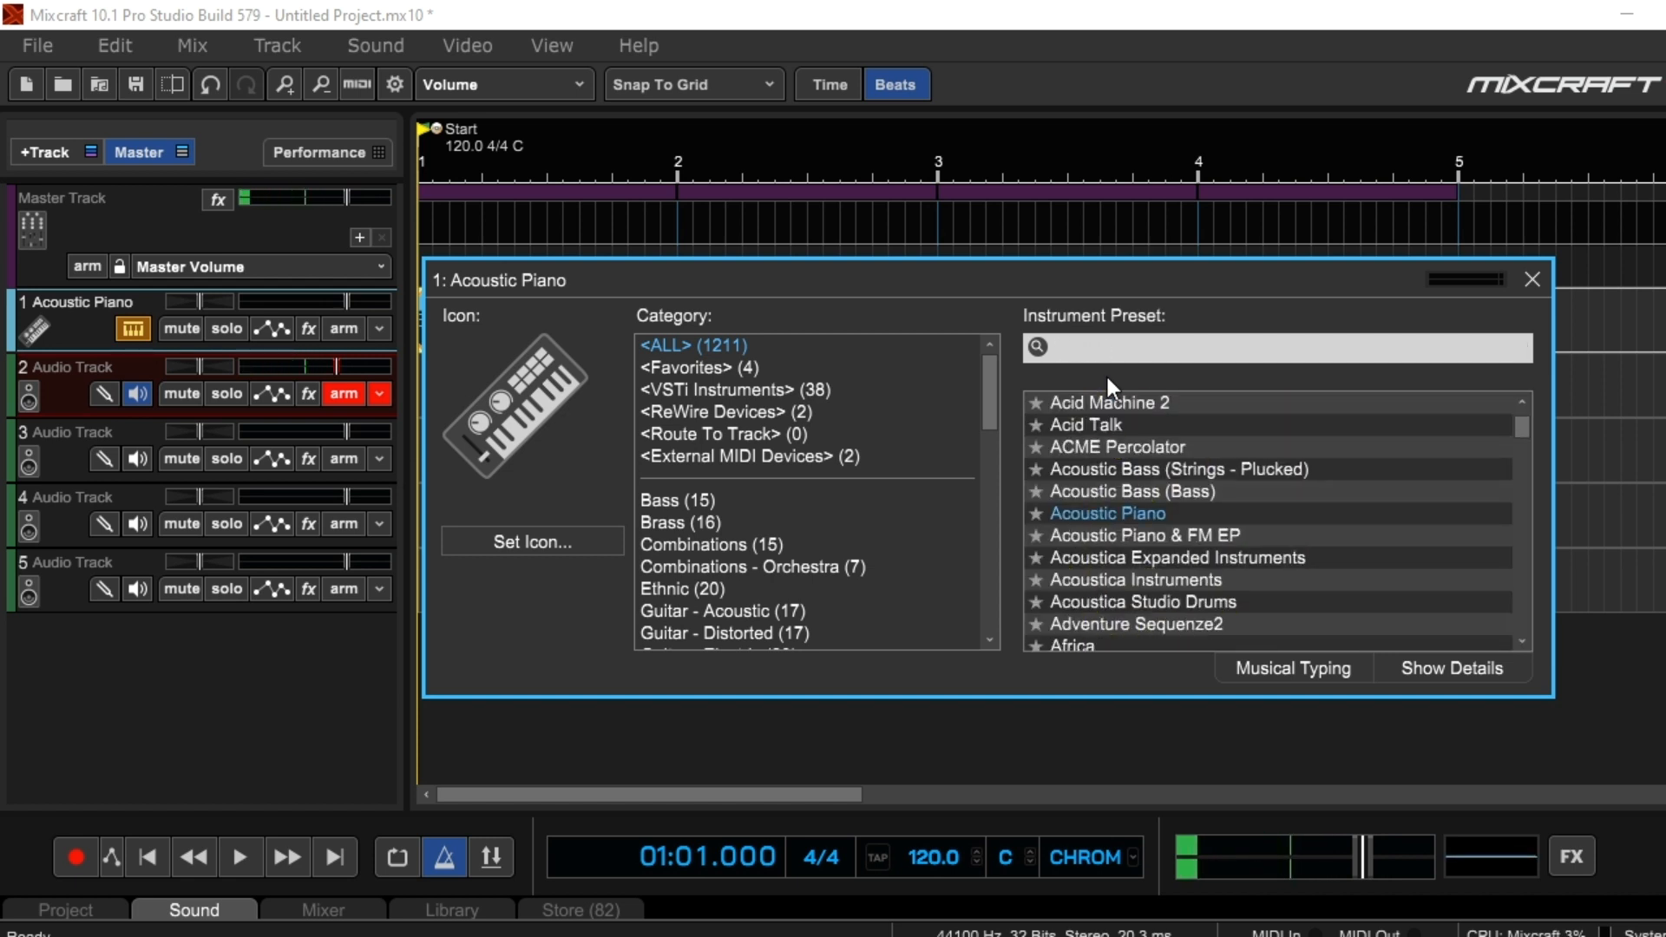
{"action": "type", "text": "soundtr"}
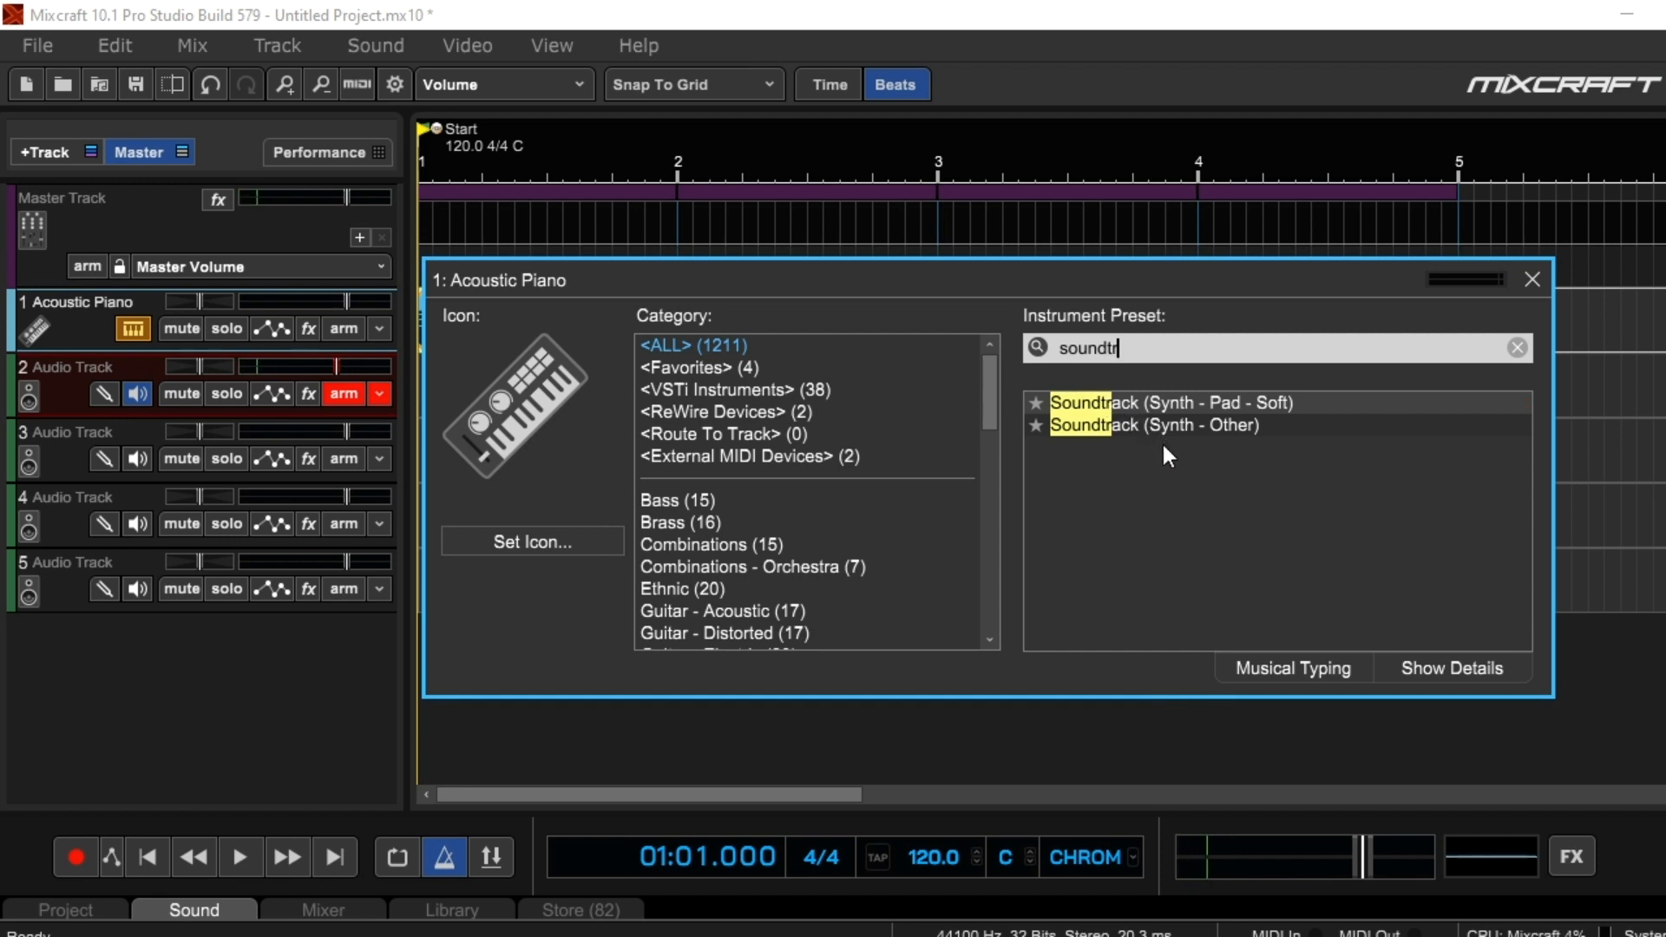
{"action": "left_click", "coordinate": [1191, 403]}
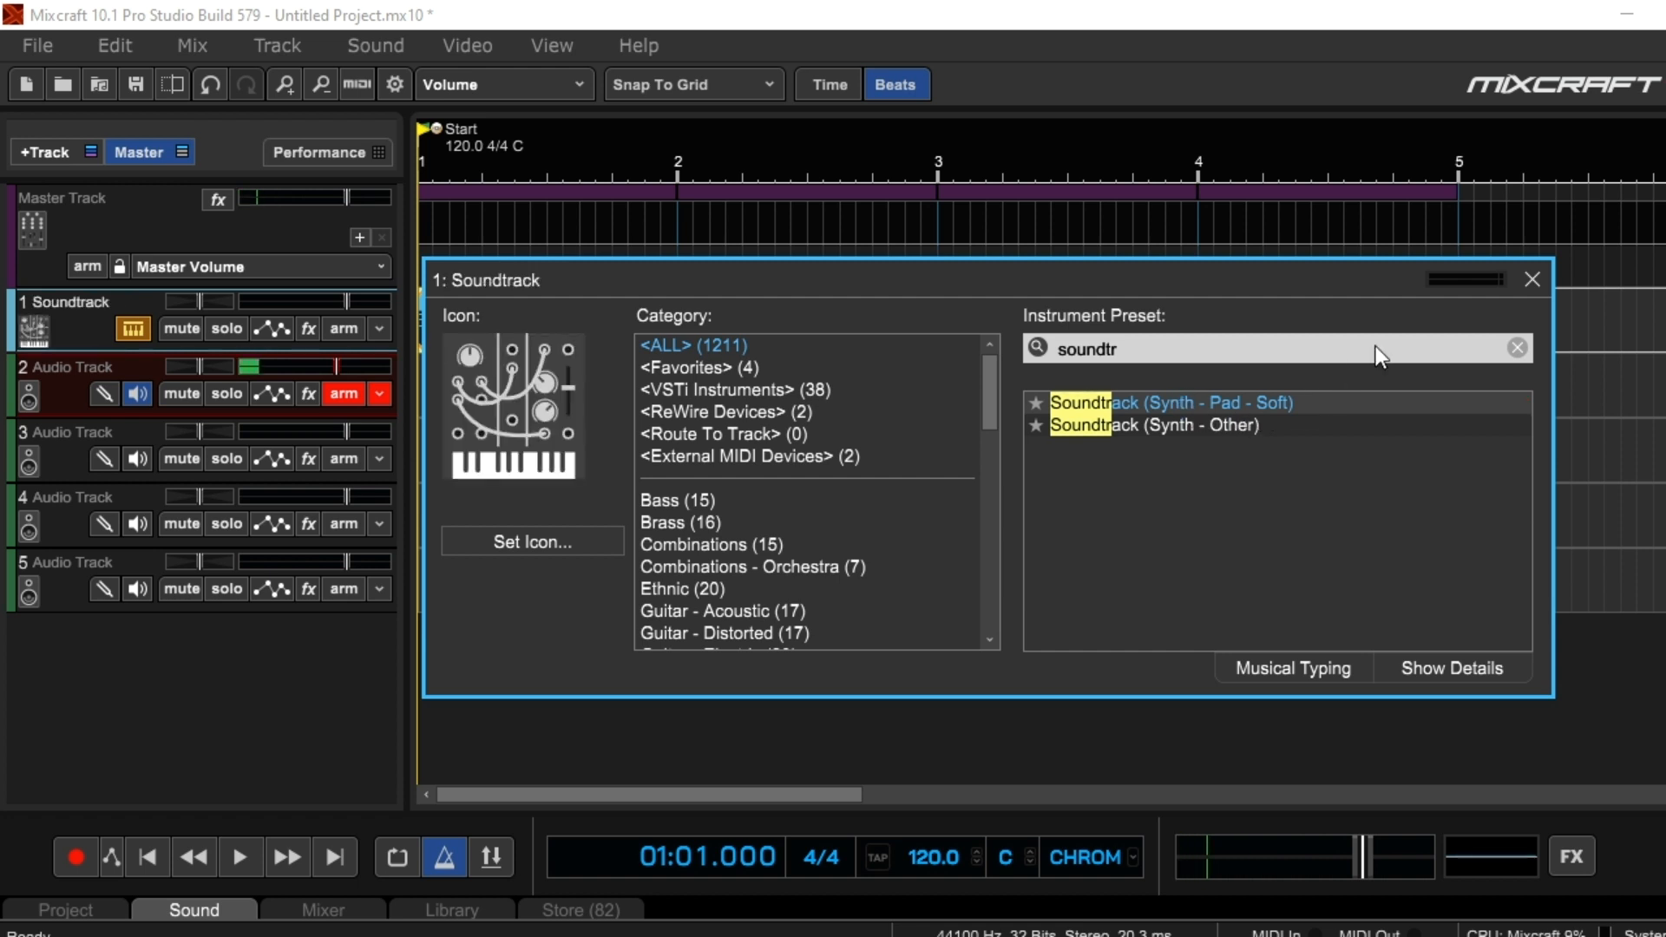
{"action": "left_click", "coordinate": [1539, 281]}
Play the chord progression with the Soundtrack preset, stop playback, and return the playhead to the project start
{"action": "left_click", "coordinate": [246, 866]}
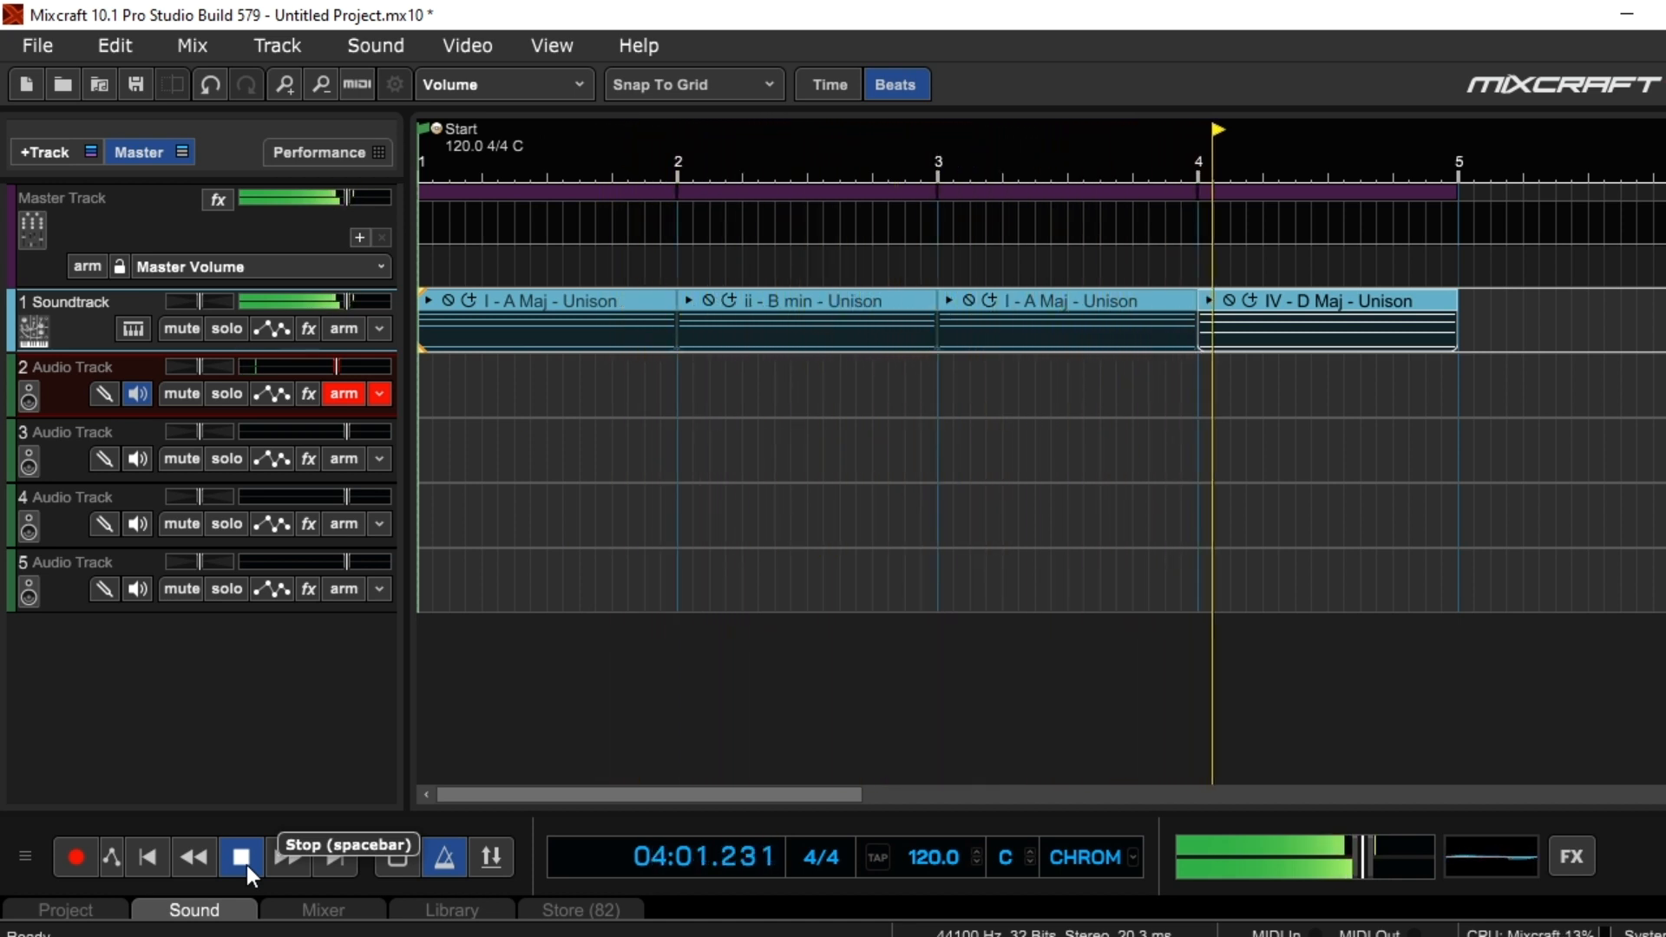
{"action": "left_click", "coordinate": [246, 866]}
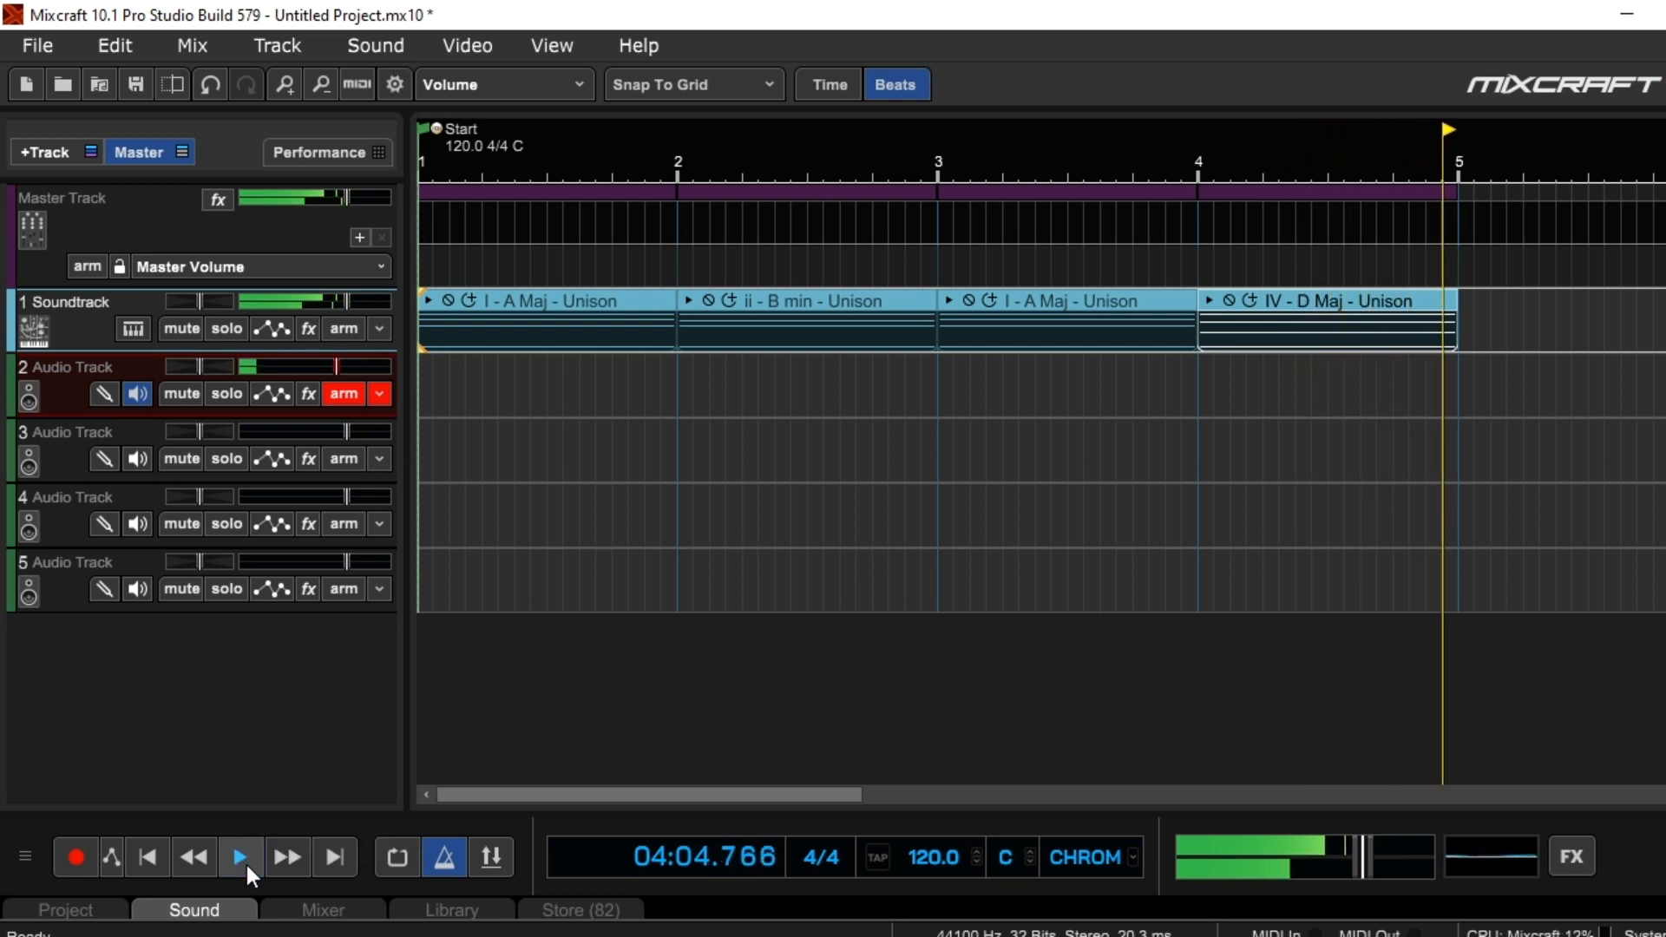
{"action": "left_click", "coordinate": [142, 855]}
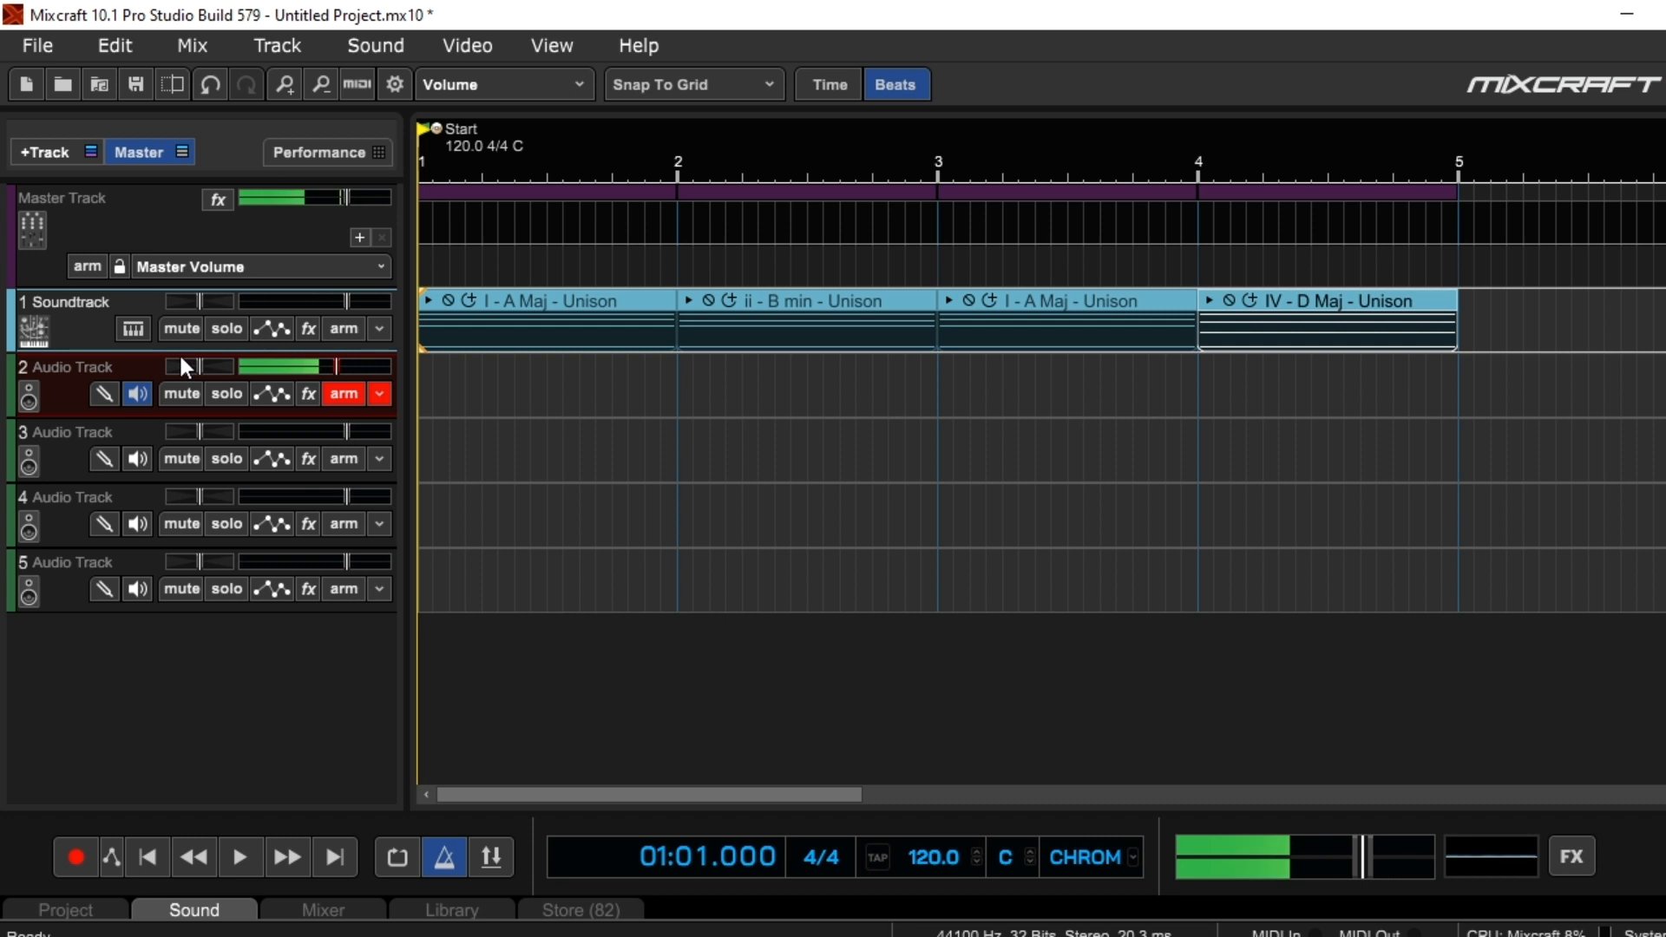
Change the Soundtrack track's instrument to the favorite preset Jahrre Pad and close the instrument window
{"action": "left_click", "coordinate": [130, 329]}
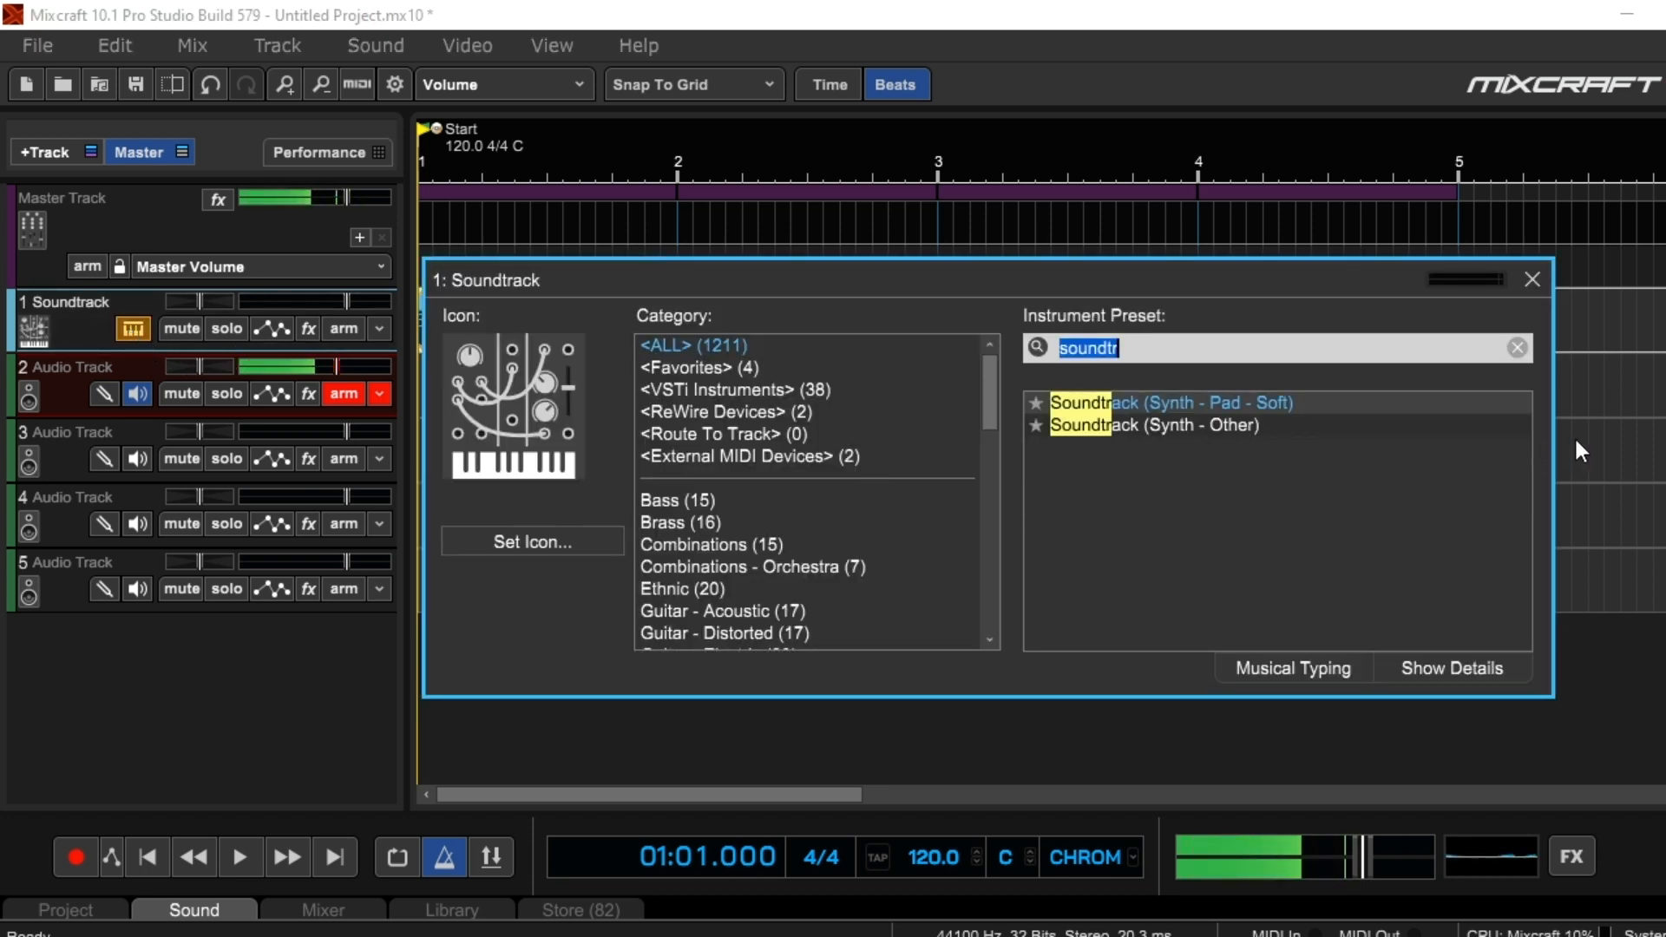
{"action": "left_click", "coordinate": [736, 392]}
{"action": "left_click", "coordinate": [732, 366]}
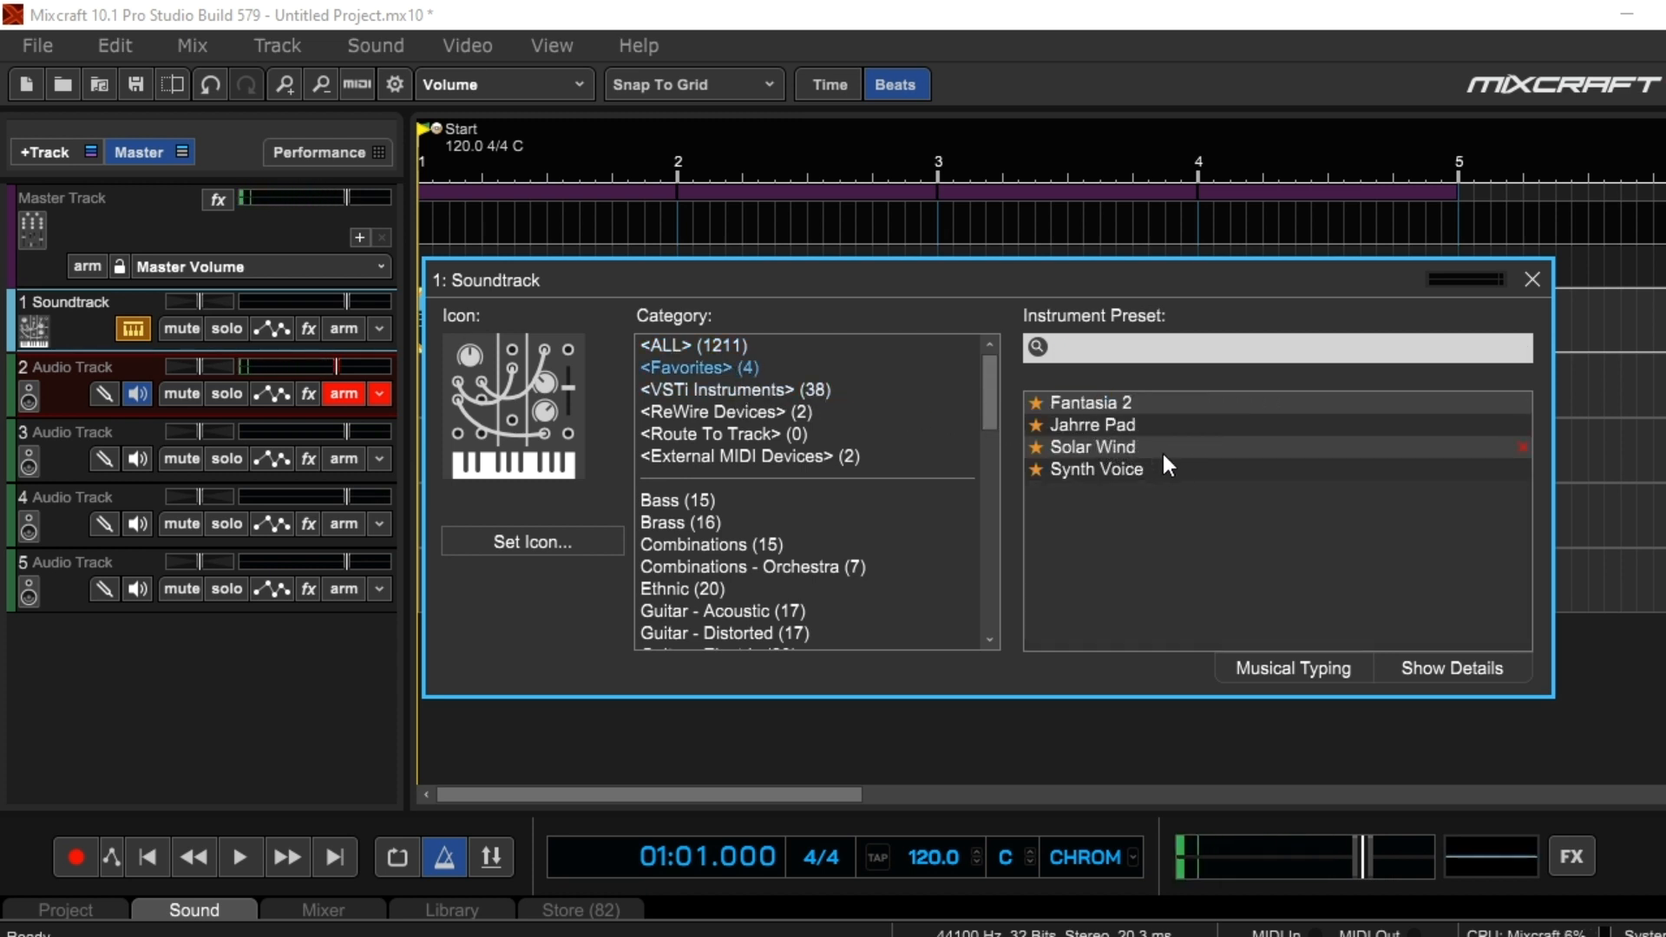
{"action": "left_click", "coordinate": [1105, 425]}
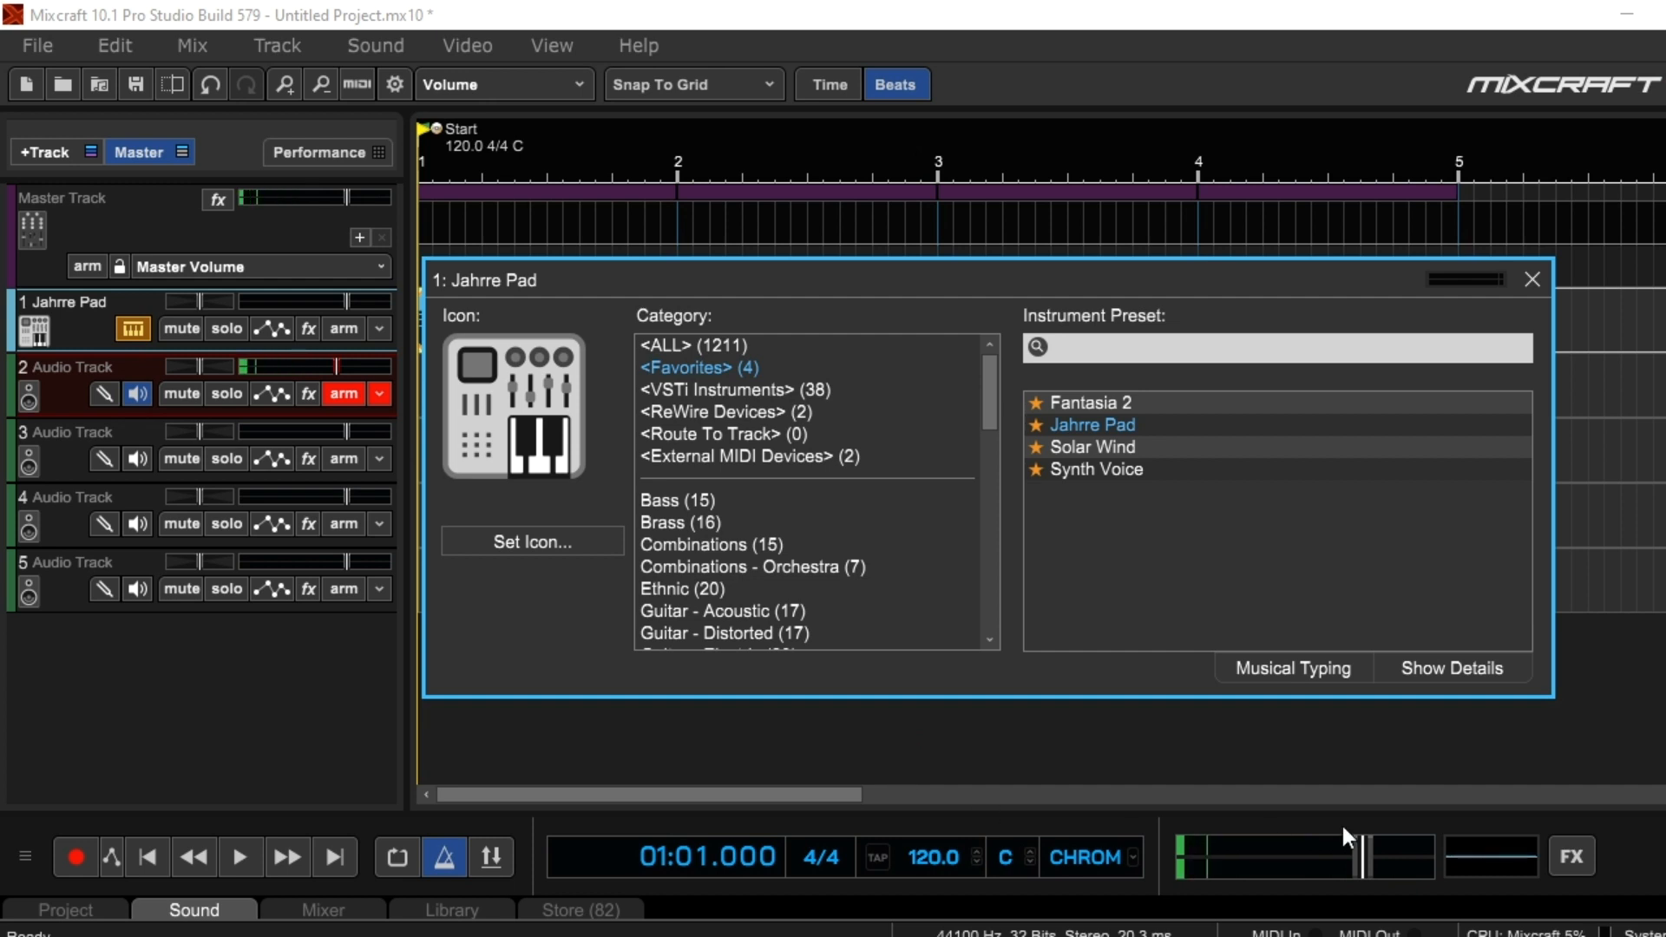
{"action": "left_click", "coordinate": [1531, 280]}
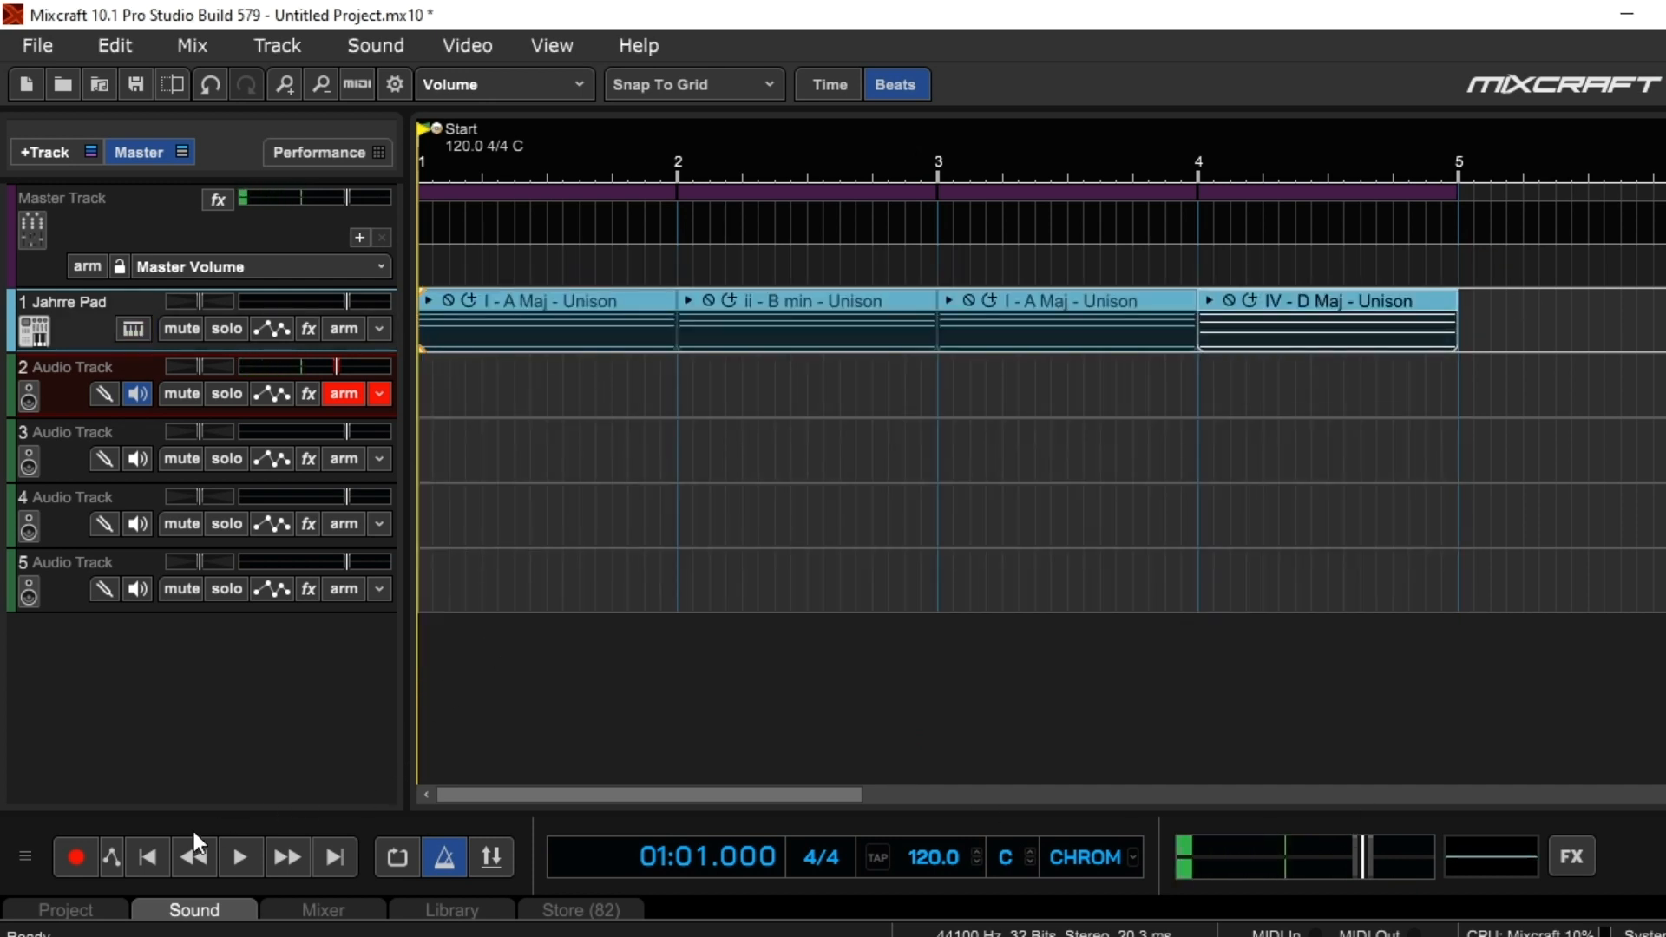
Play the four-chord progression with the Jahrre Pad preset and stop playback
{"action": "left_click", "coordinate": [239, 857]}
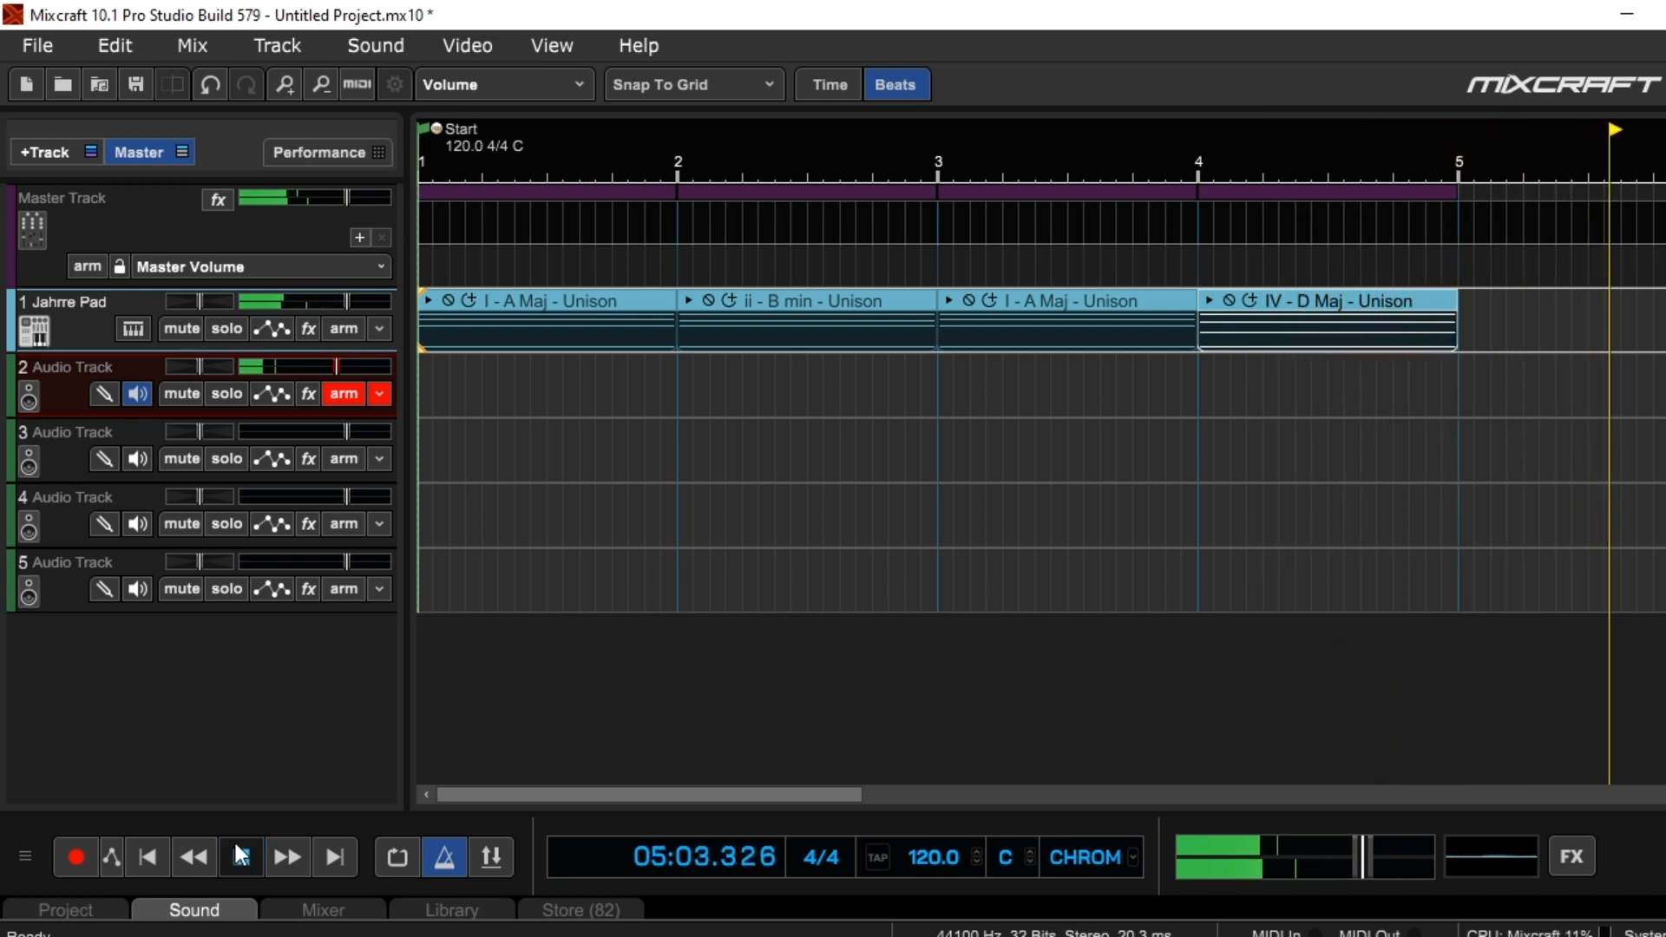
{"action": "left_click", "coordinate": [240, 854]}
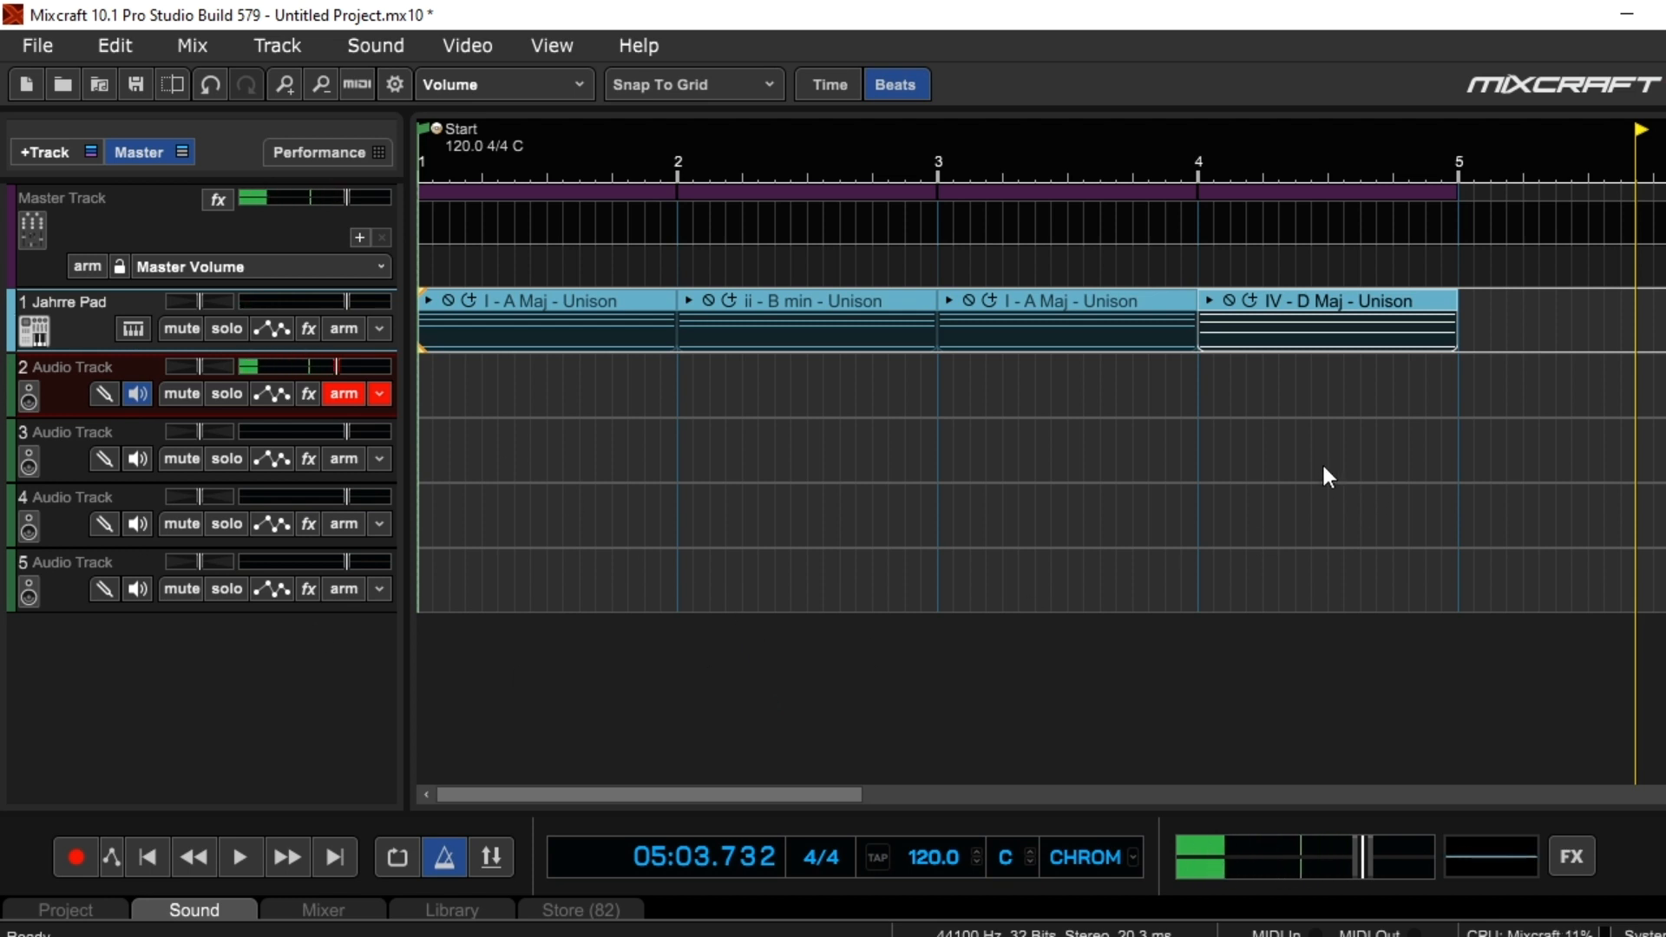
View the notes of the IV - D Maj - Unison clip in the piano roll, then hide the editor
{"action": "left_click", "coordinate": [1380, 288]}
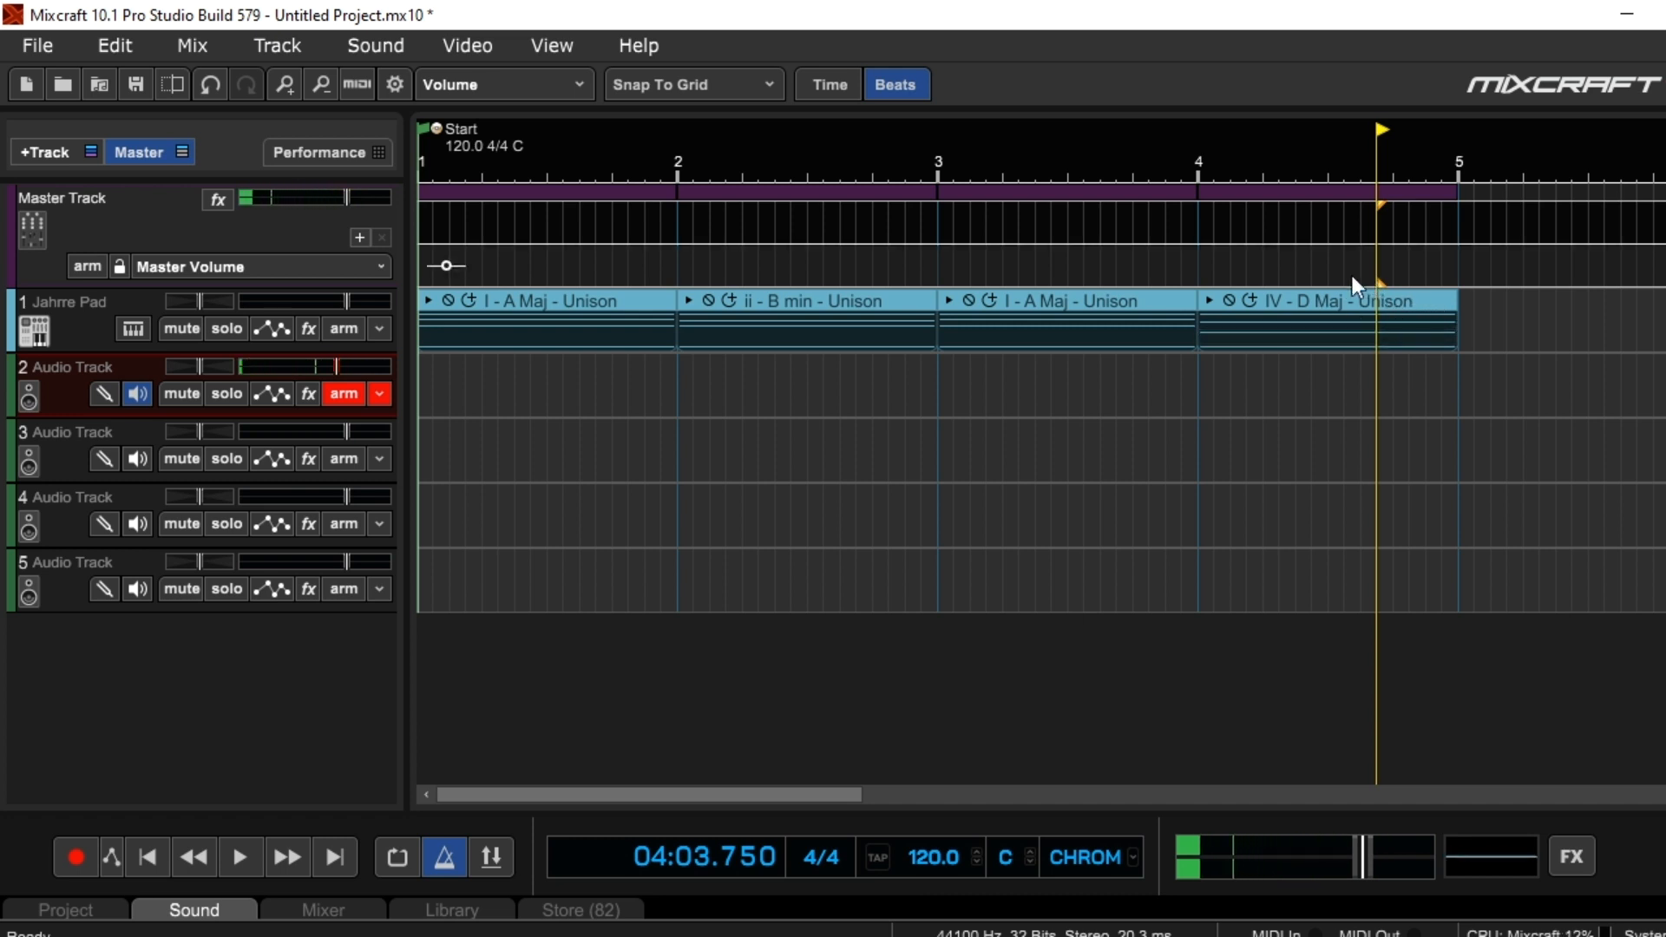
{"action": "double_click", "coordinate": [1334, 298]}
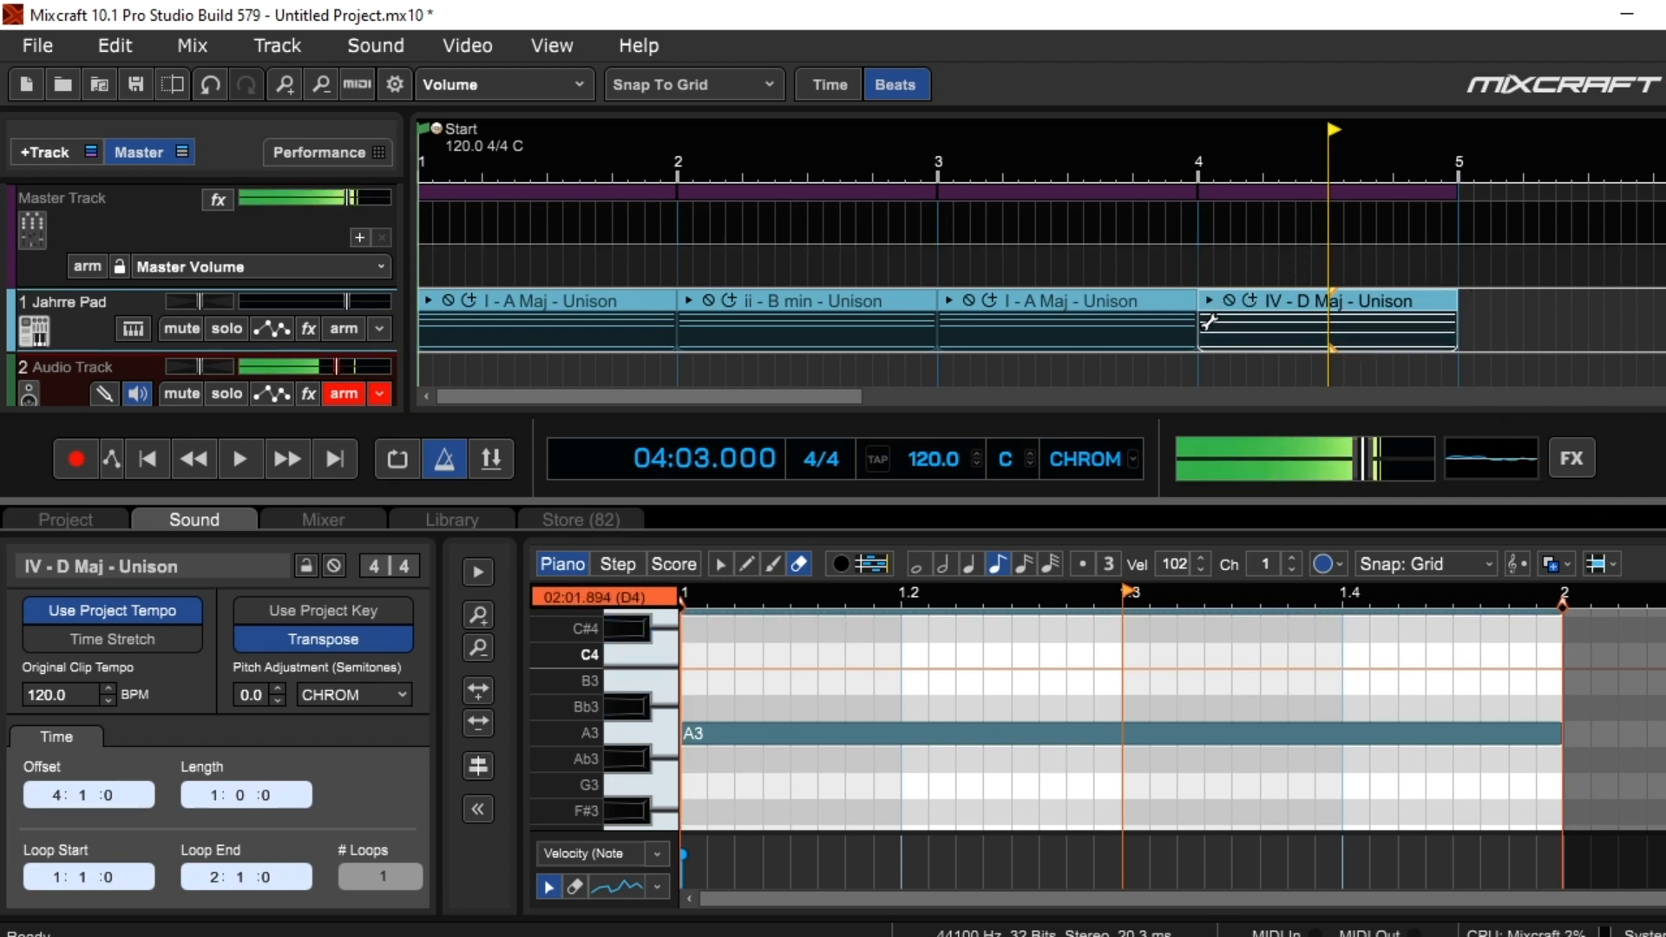
{"action": "key", "text": "alt+2"}
Switch to File Explorer, show the chord categories in the 10 - A Major - F# Minor folder, and minimize the window
{"action": "mouse_move", "coordinate": [664, 935]}
{"action": "left_click", "coordinate": [556, 889]}
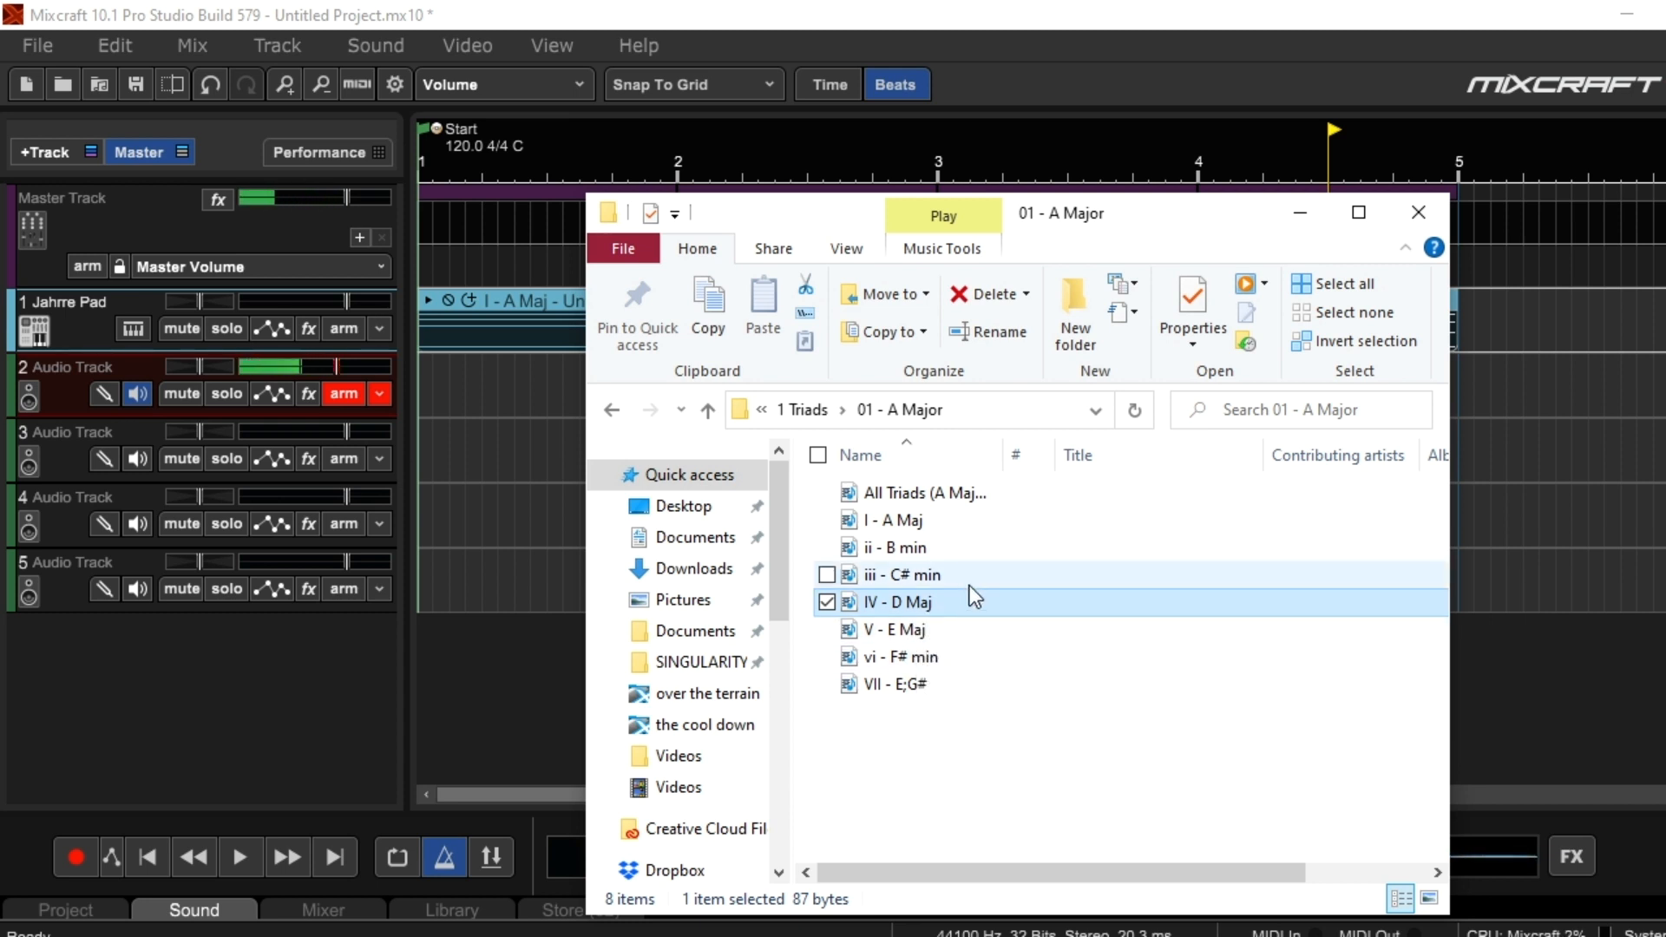
{"action": "key", "text": "BackSpace"}
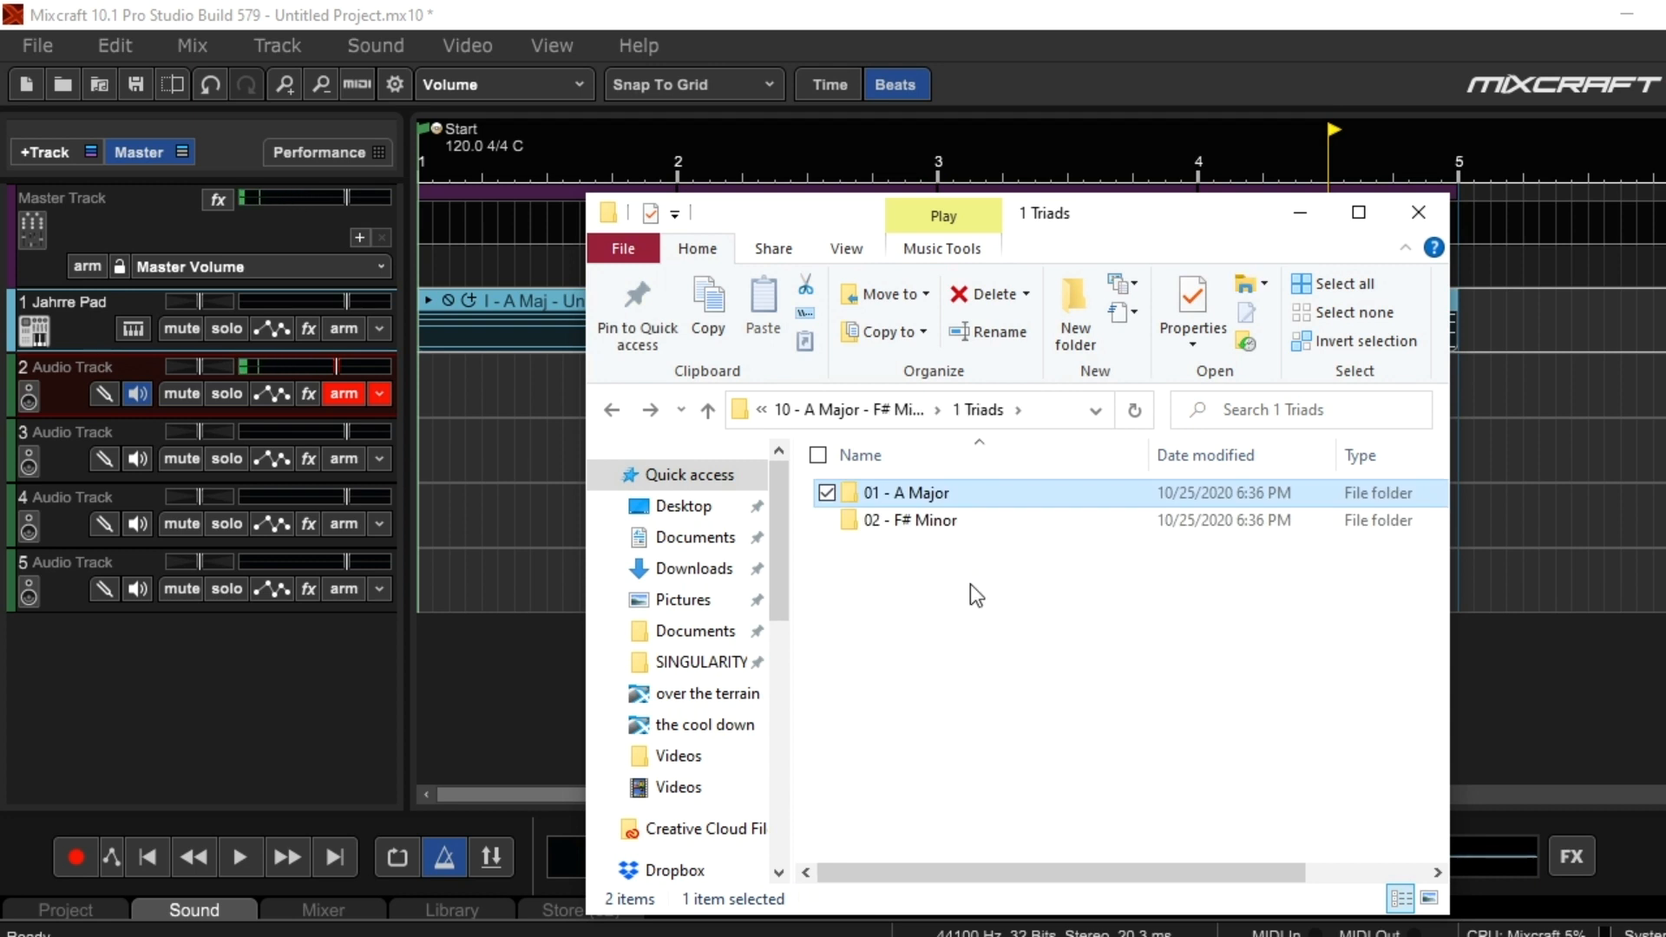
{"action": "key", "text": "BackSpace"}
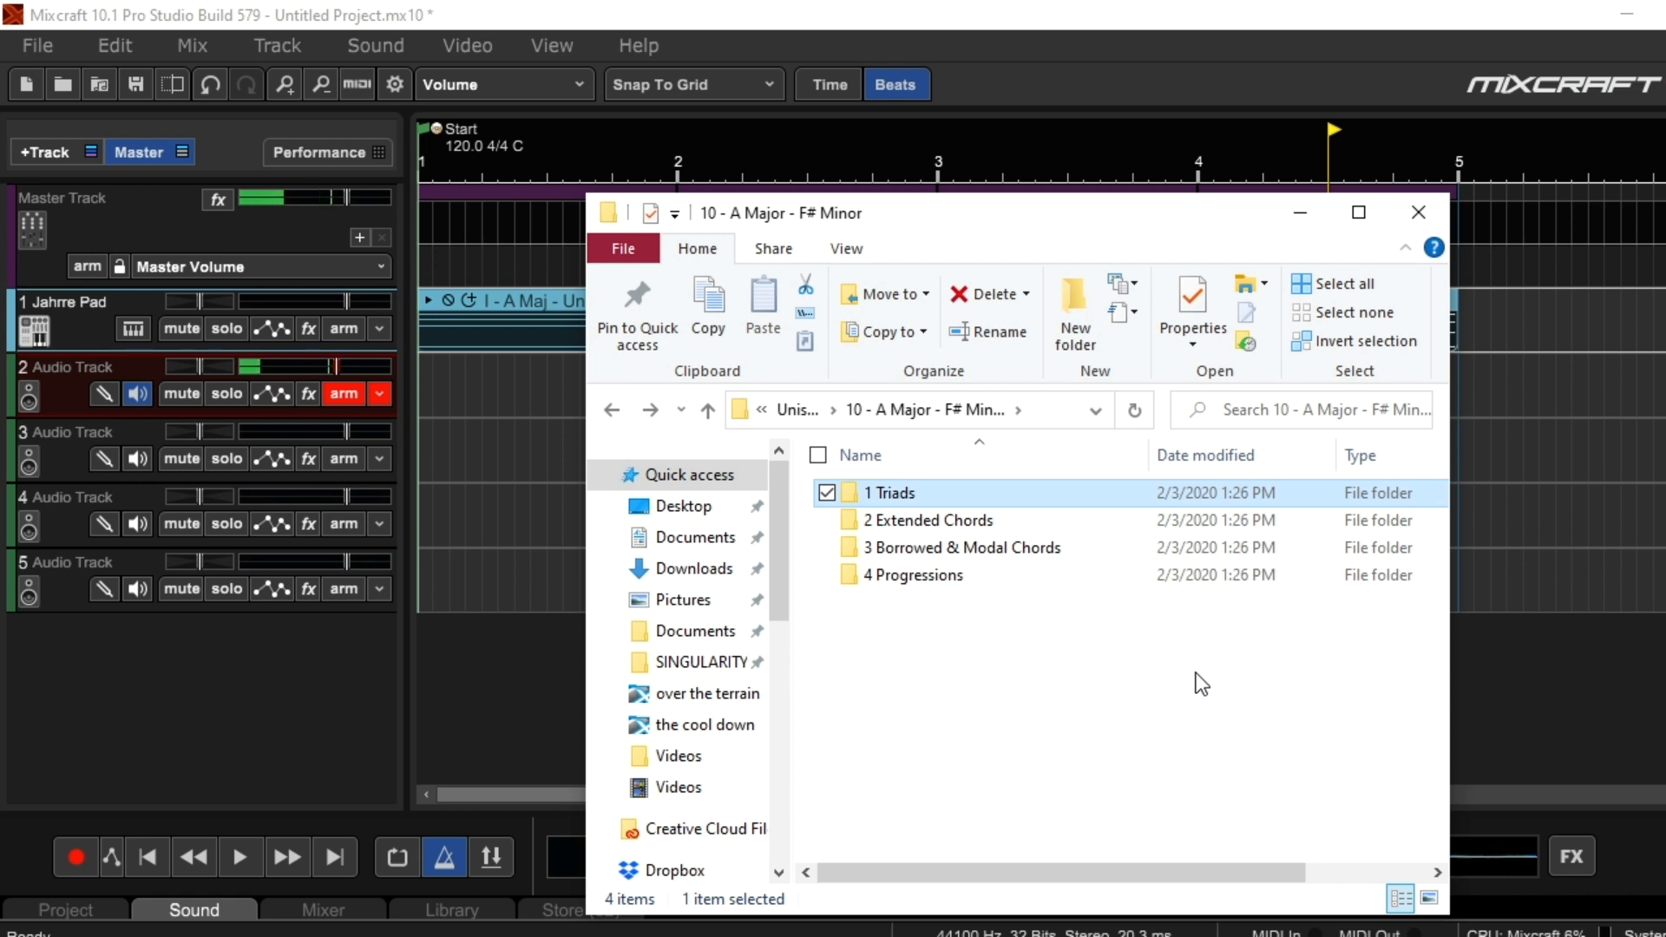
{"action": "left_click", "coordinate": [1298, 214]}
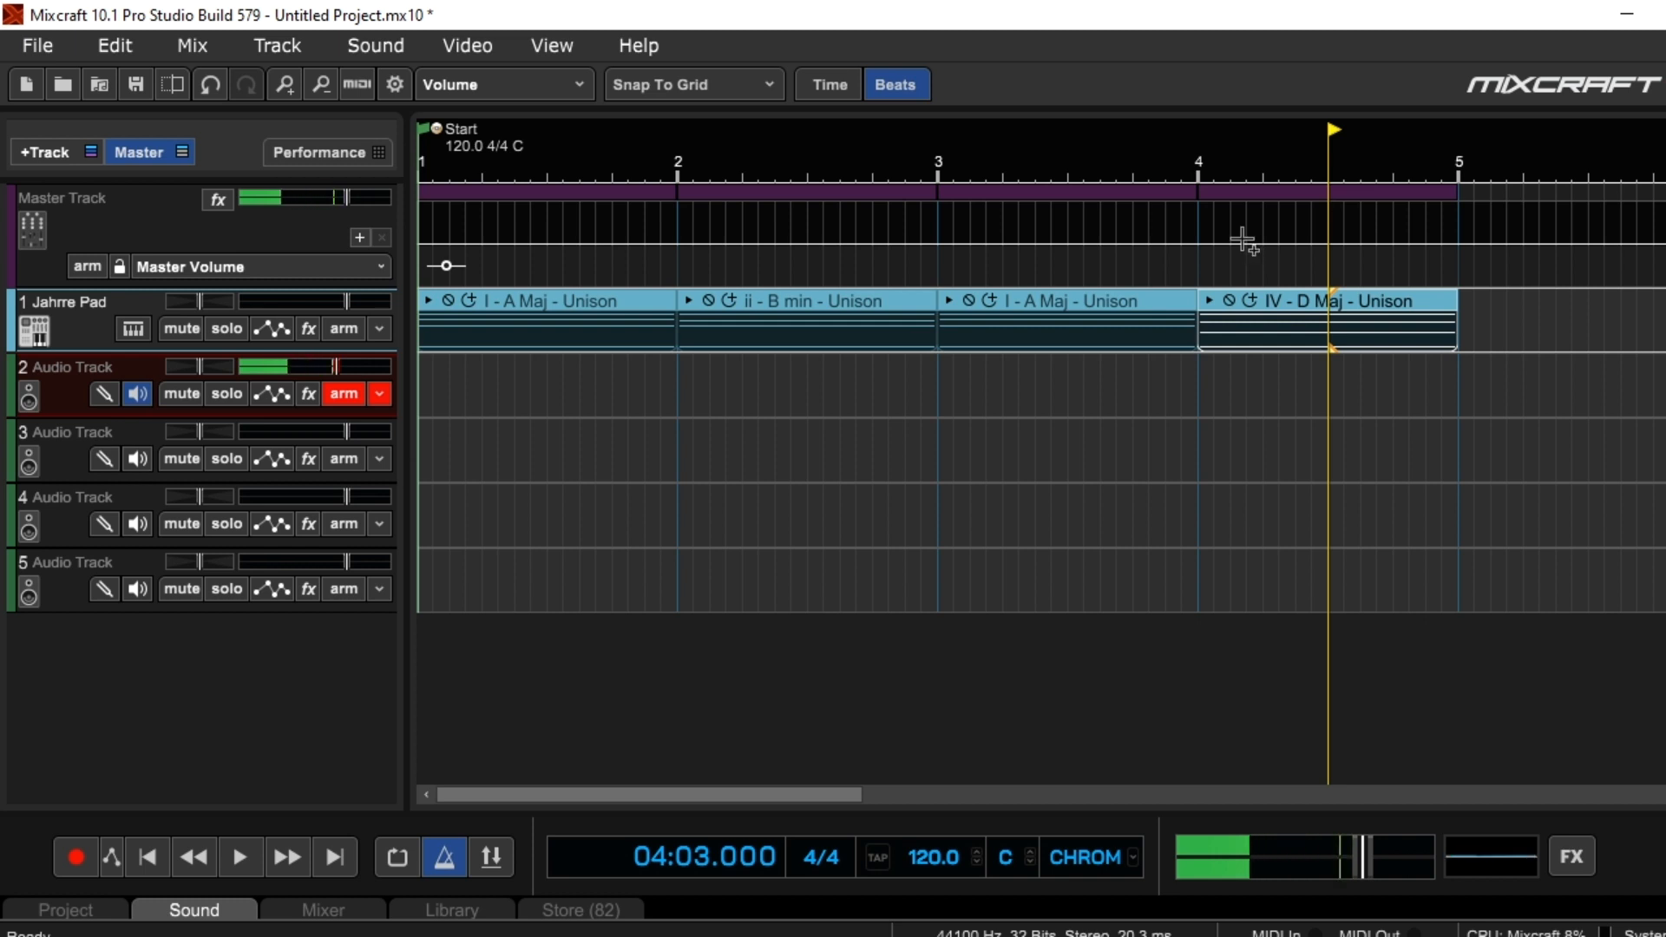
Reopen the chord pack window and look through the A Major MIDI files in the 2 Extended Chords folder
{"action": "left_click", "coordinate": [664, 936]}
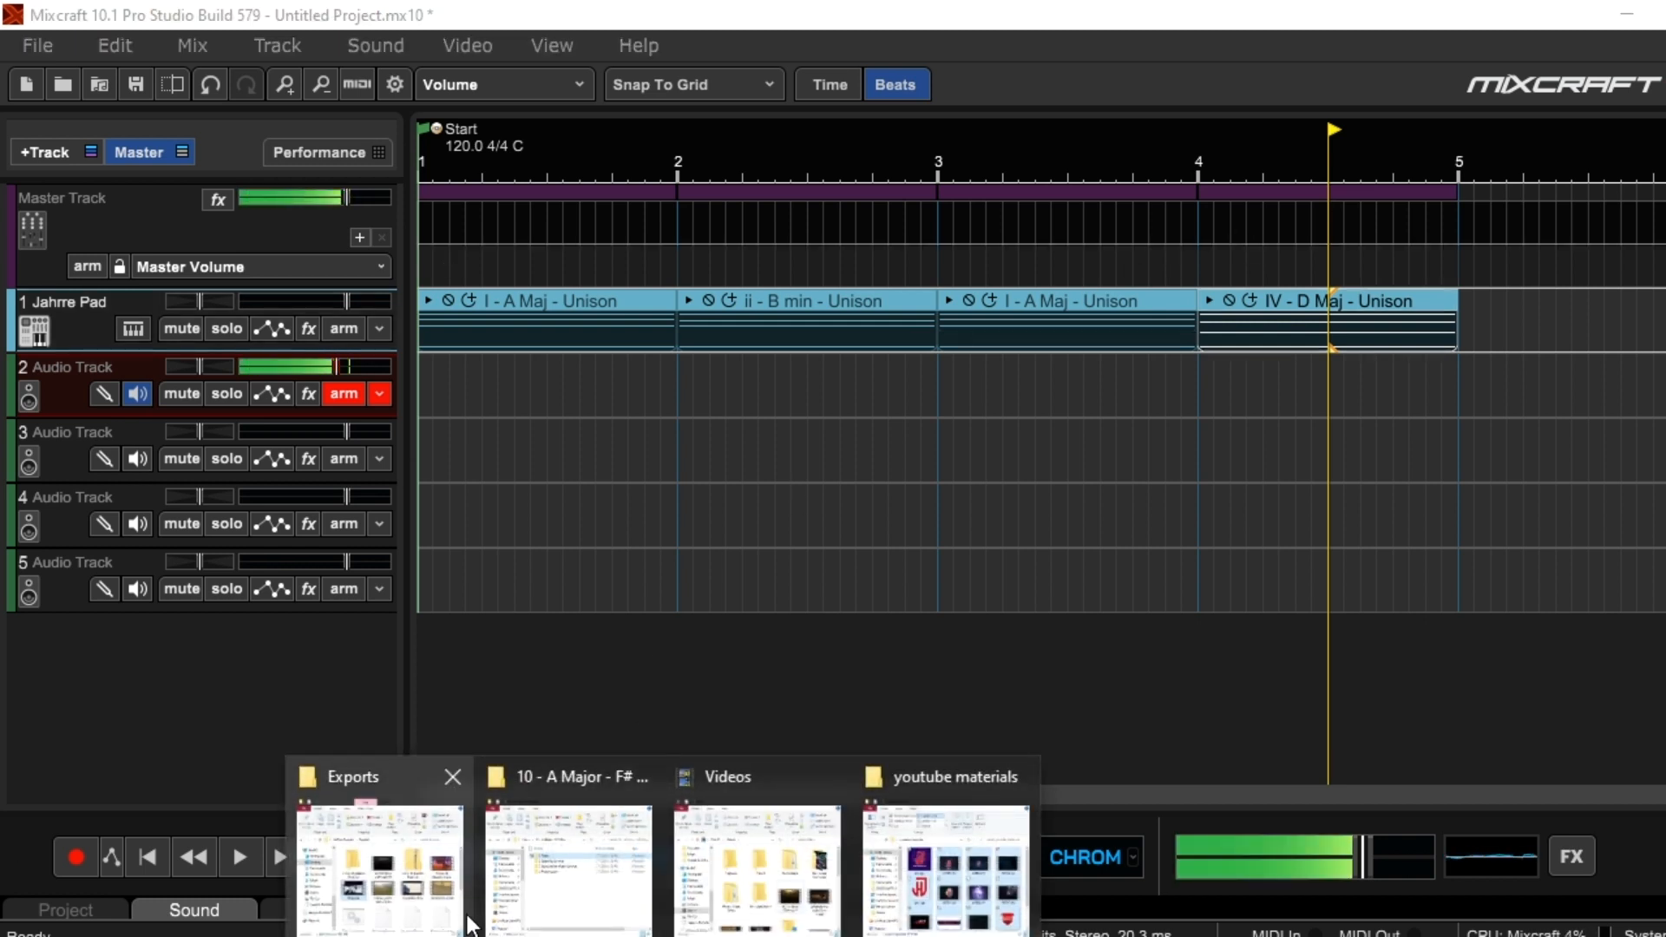
{"action": "left_click", "coordinate": [559, 876]}
{"action": "left_click", "coordinate": [978, 524]}
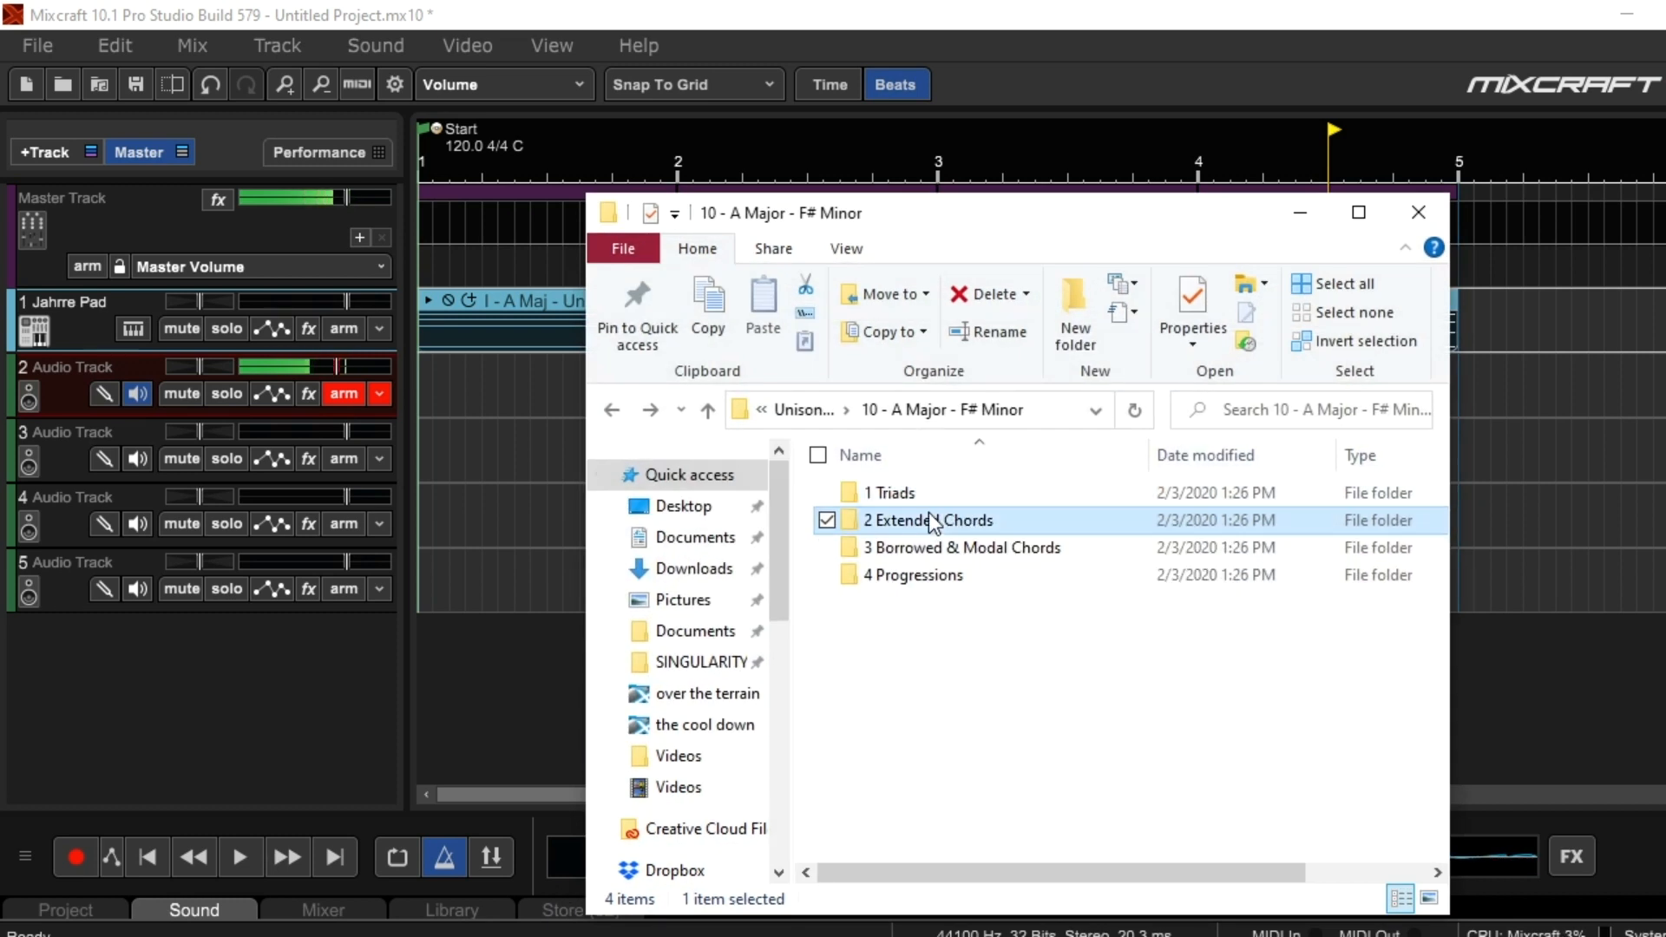
{"action": "double_click", "coordinate": [979, 523]}
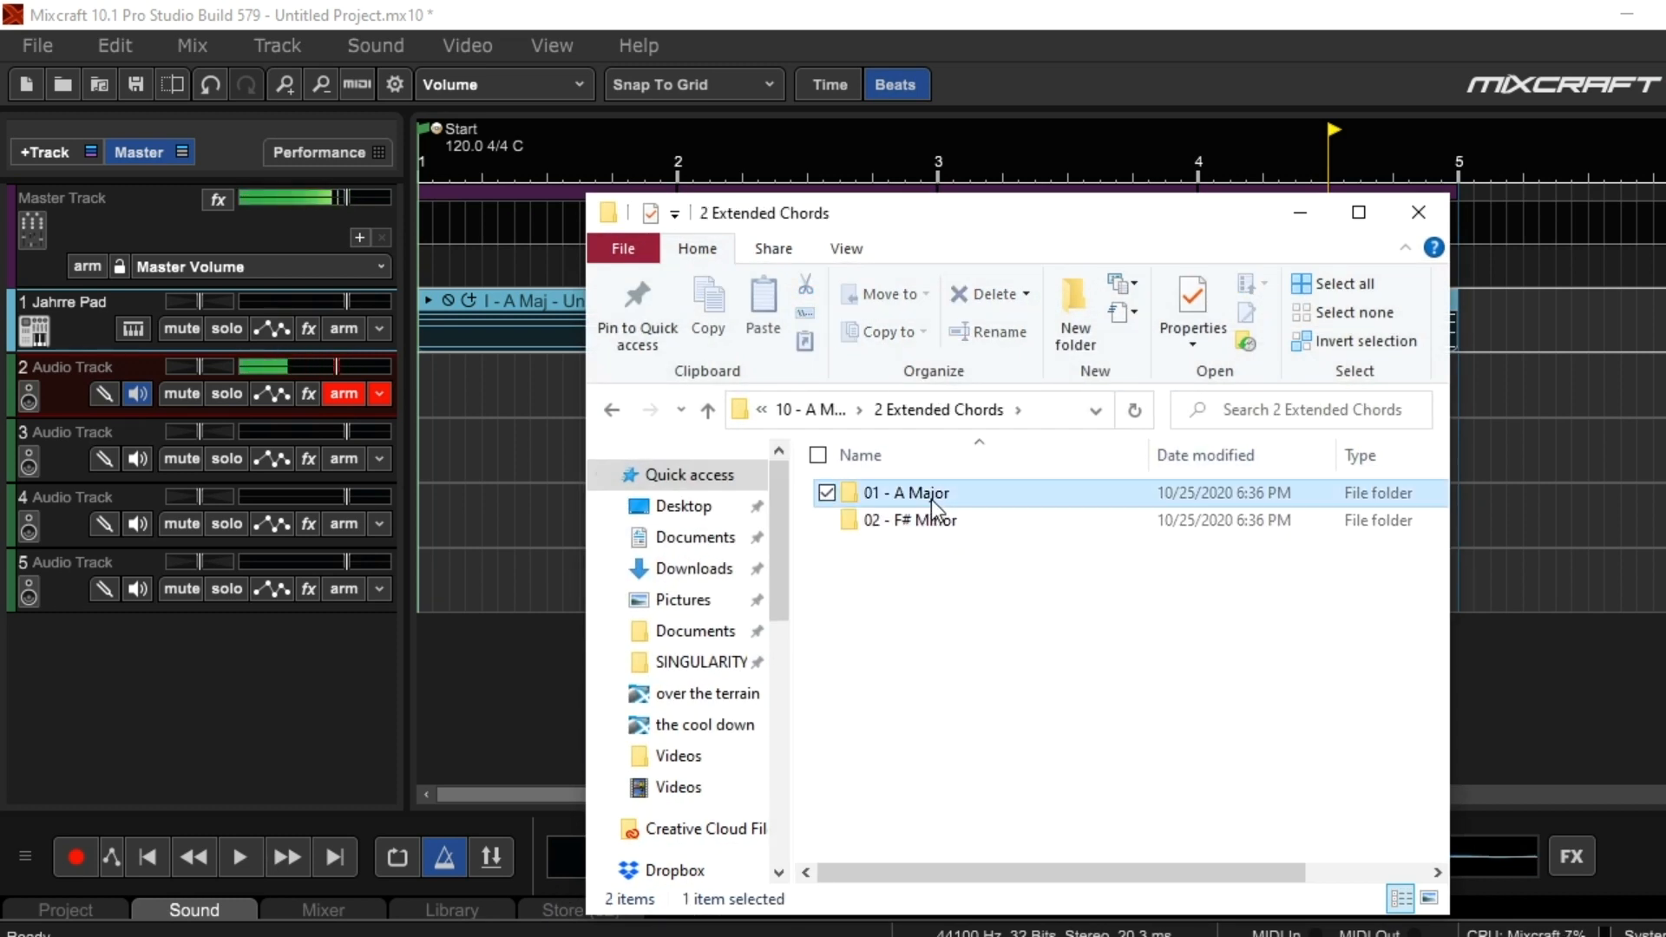
{"action": "double_click", "coordinate": [930, 498]}
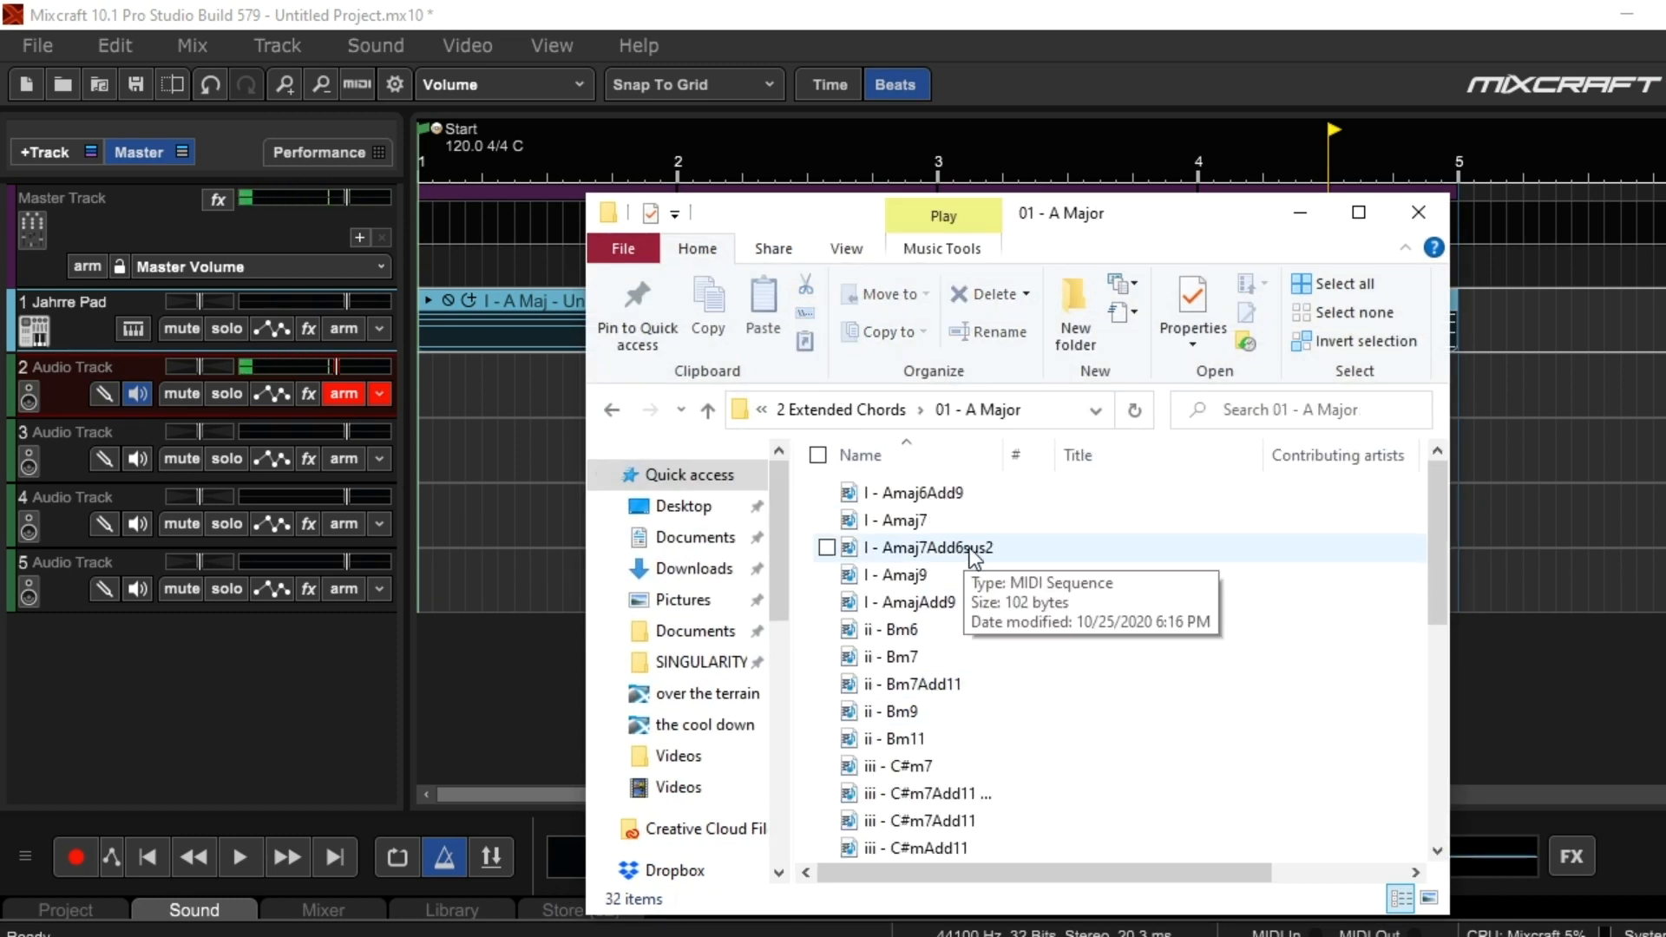
{"action": "scroll", "coordinate": [971, 573], "scroll_direction": "down", "scroll_amount": 6}
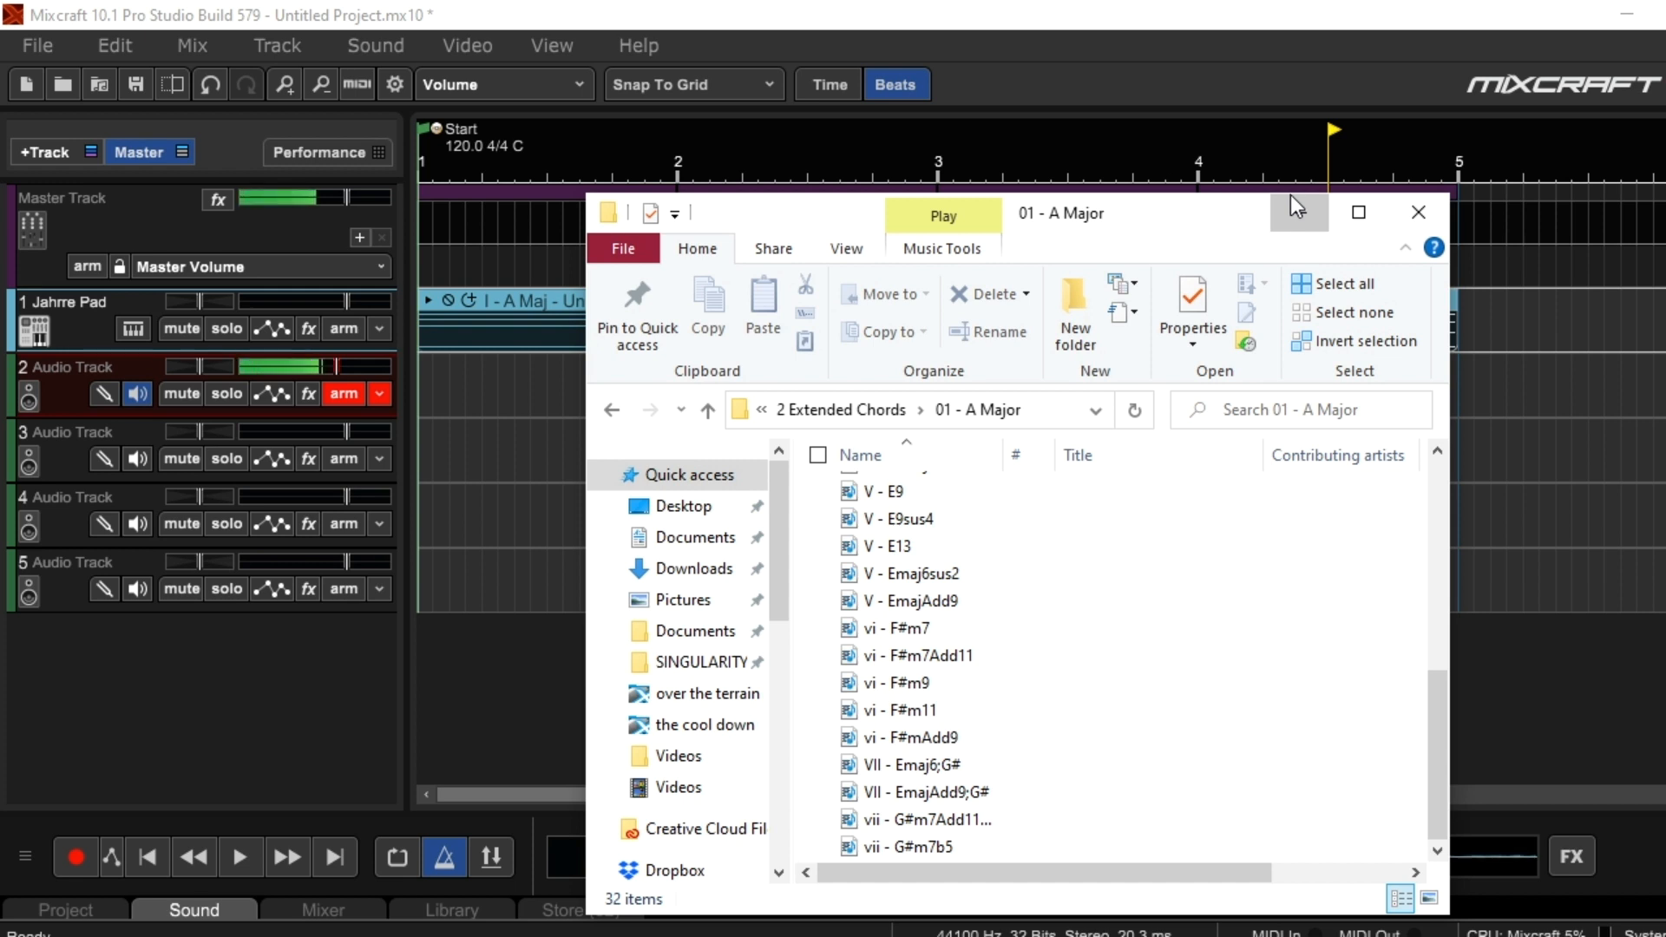
Go back up to the Unison MIDI Chord Pack folder to view its key folders, then minimize File Explorer
{"action": "key", "text": "BackSpace"}
{"action": "key", "text": "BackSpace"}
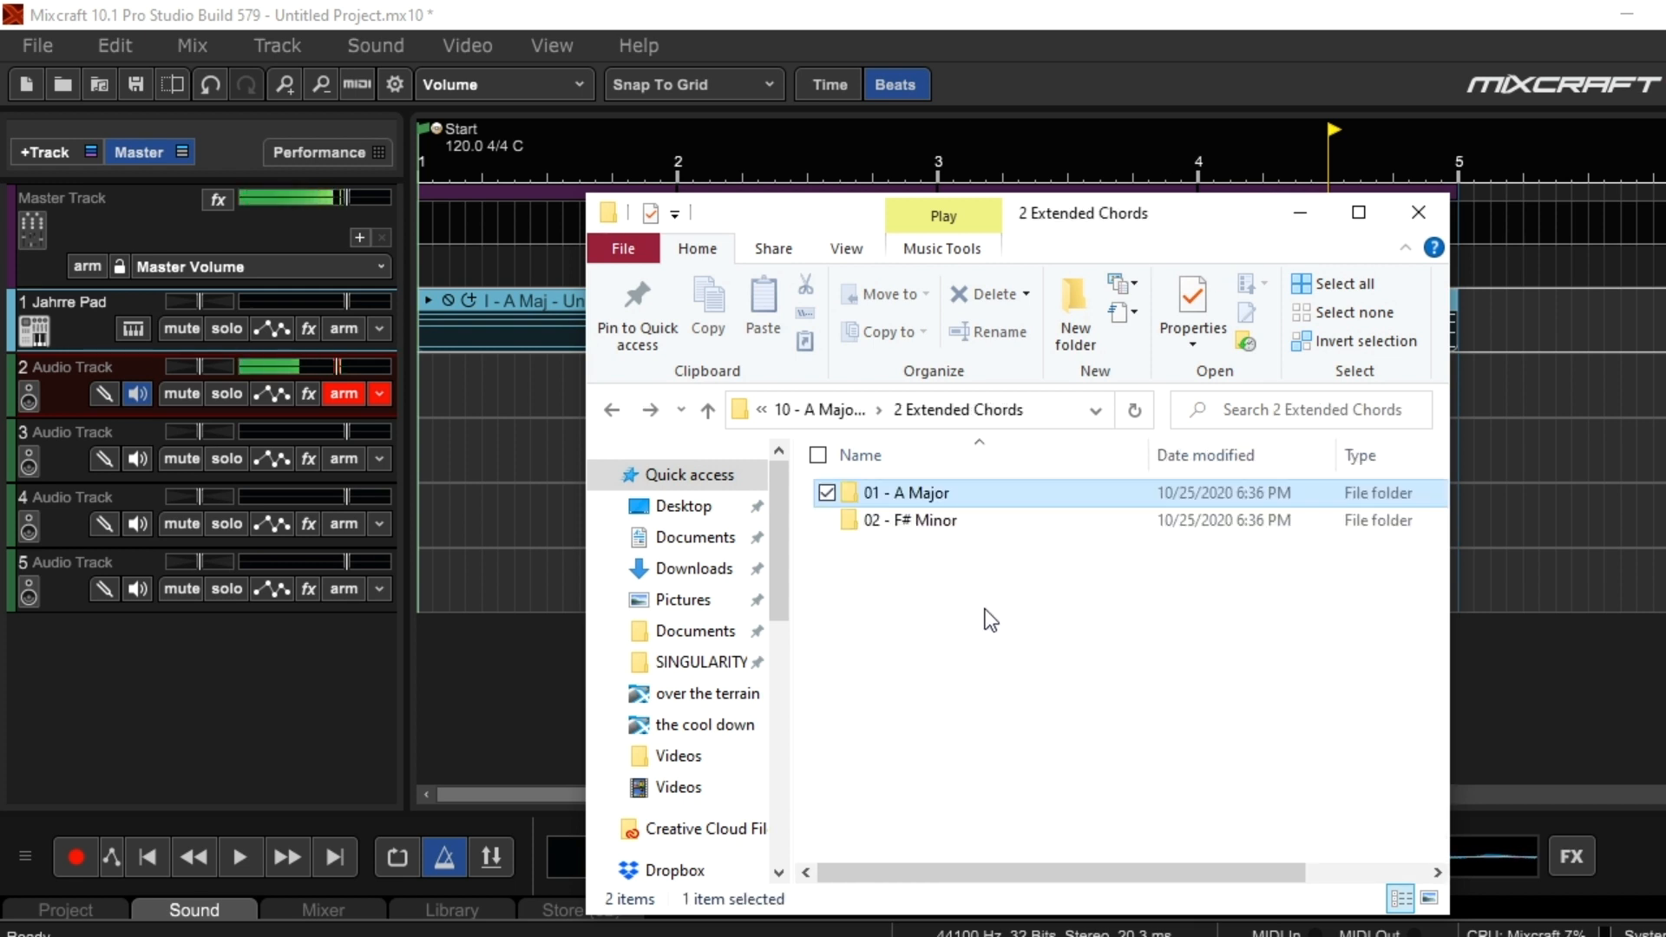
{"action": "key", "text": "BackSpace"}
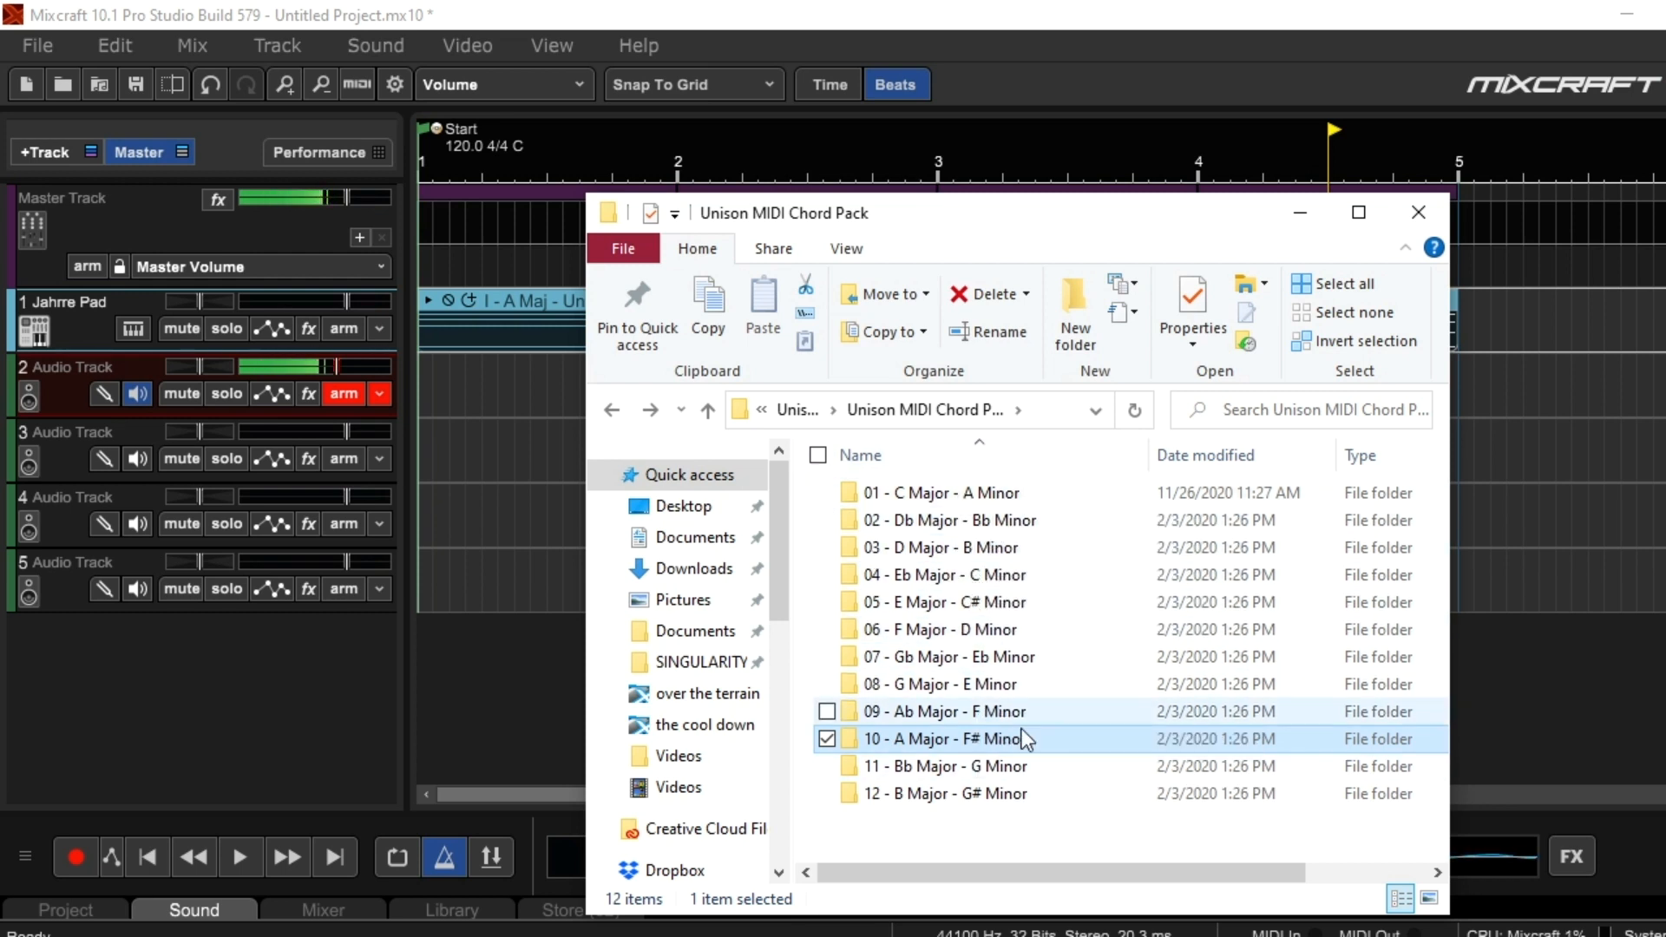
{"action": "left_click", "coordinate": [1298, 207]}
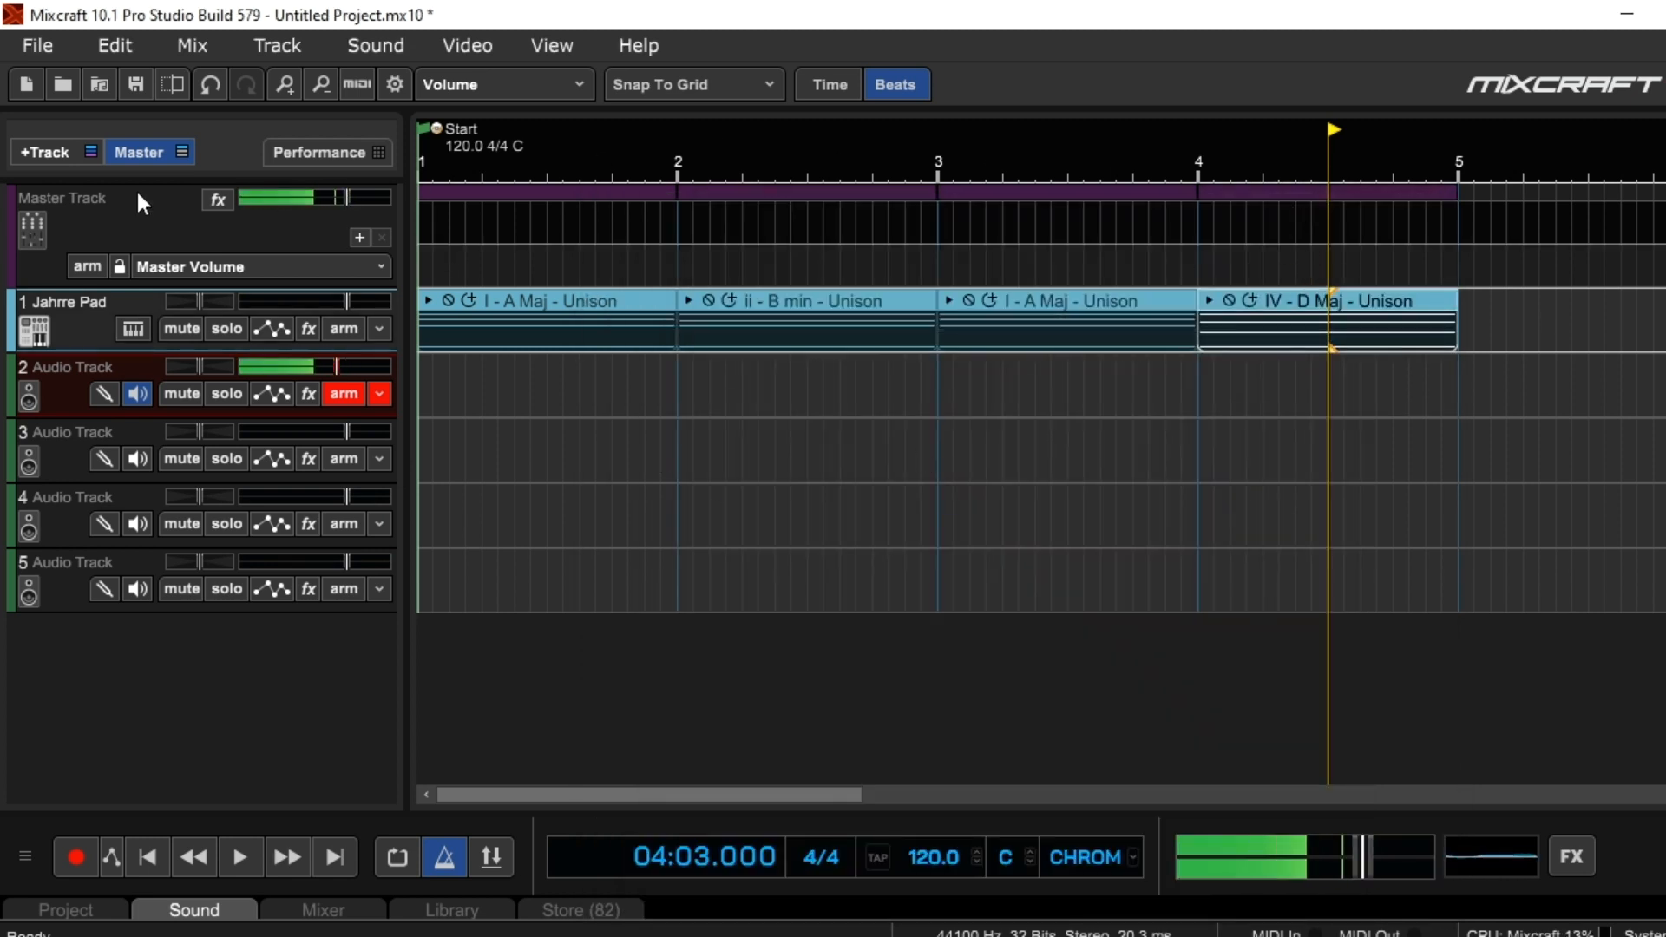
Examine the notes of the first I - A Maj - Unison clip in the piano roll, then hide the editor
{"action": "double_click", "coordinate": [547, 301]}
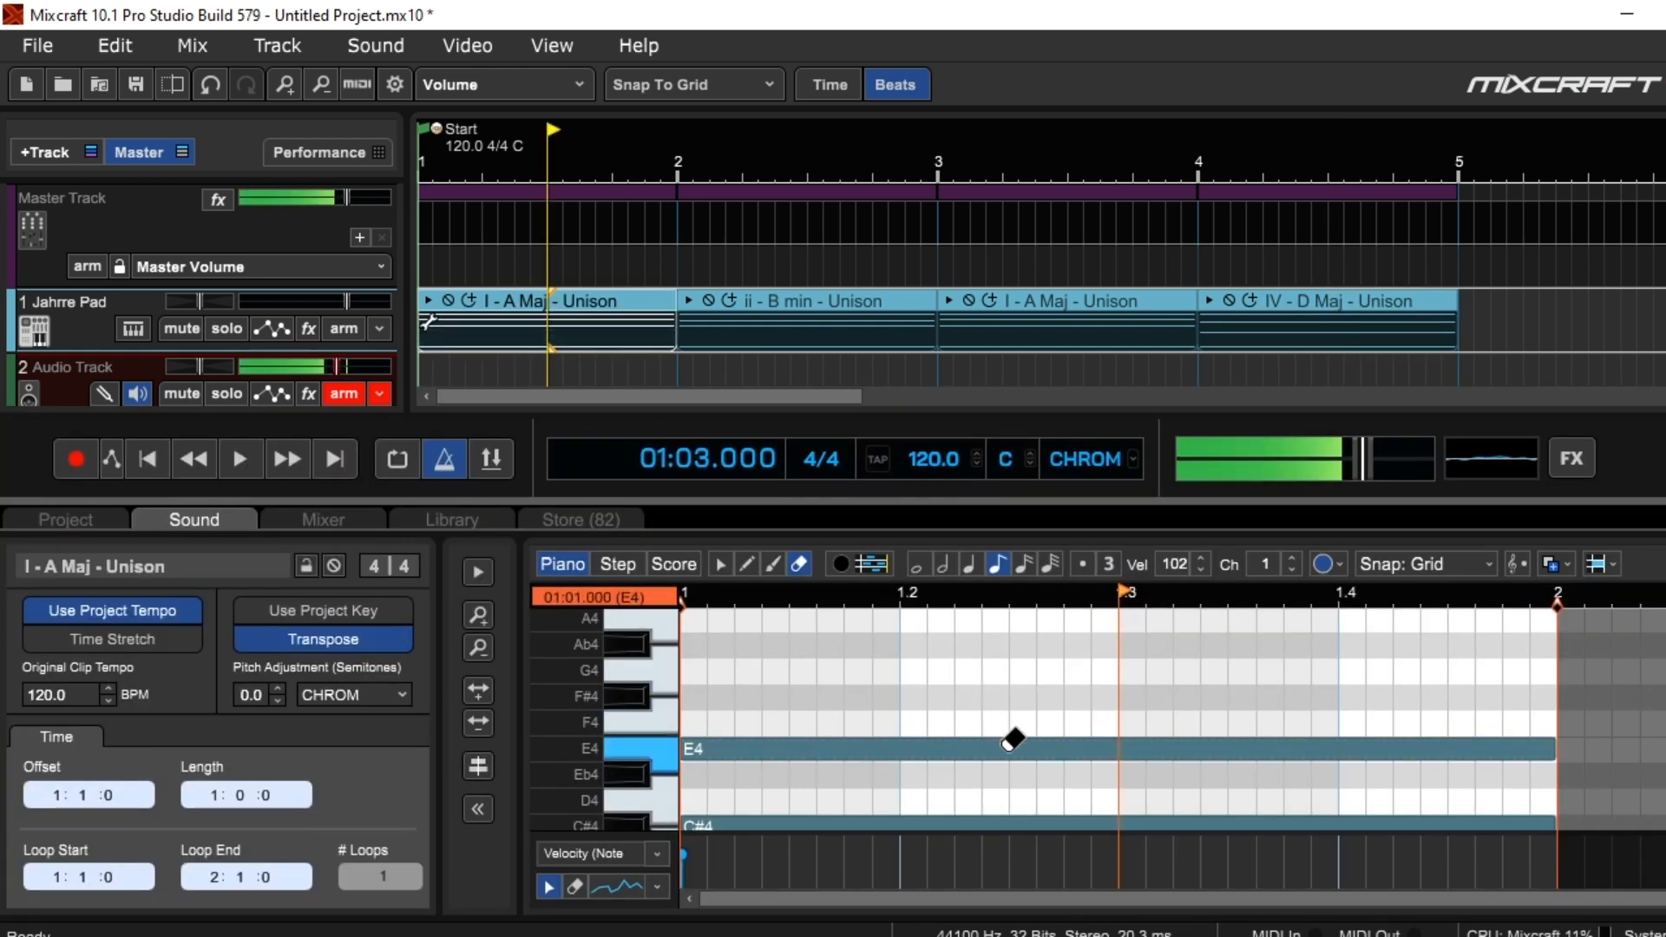
{"action": "scroll", "coordinate": [1013, 740], "scroll_direction": "down", "scroll_amount": 3}
{"action": "scroll", "coordinate": [1012, 740], "scroll_direction": "up", "scroll_amount": 2}
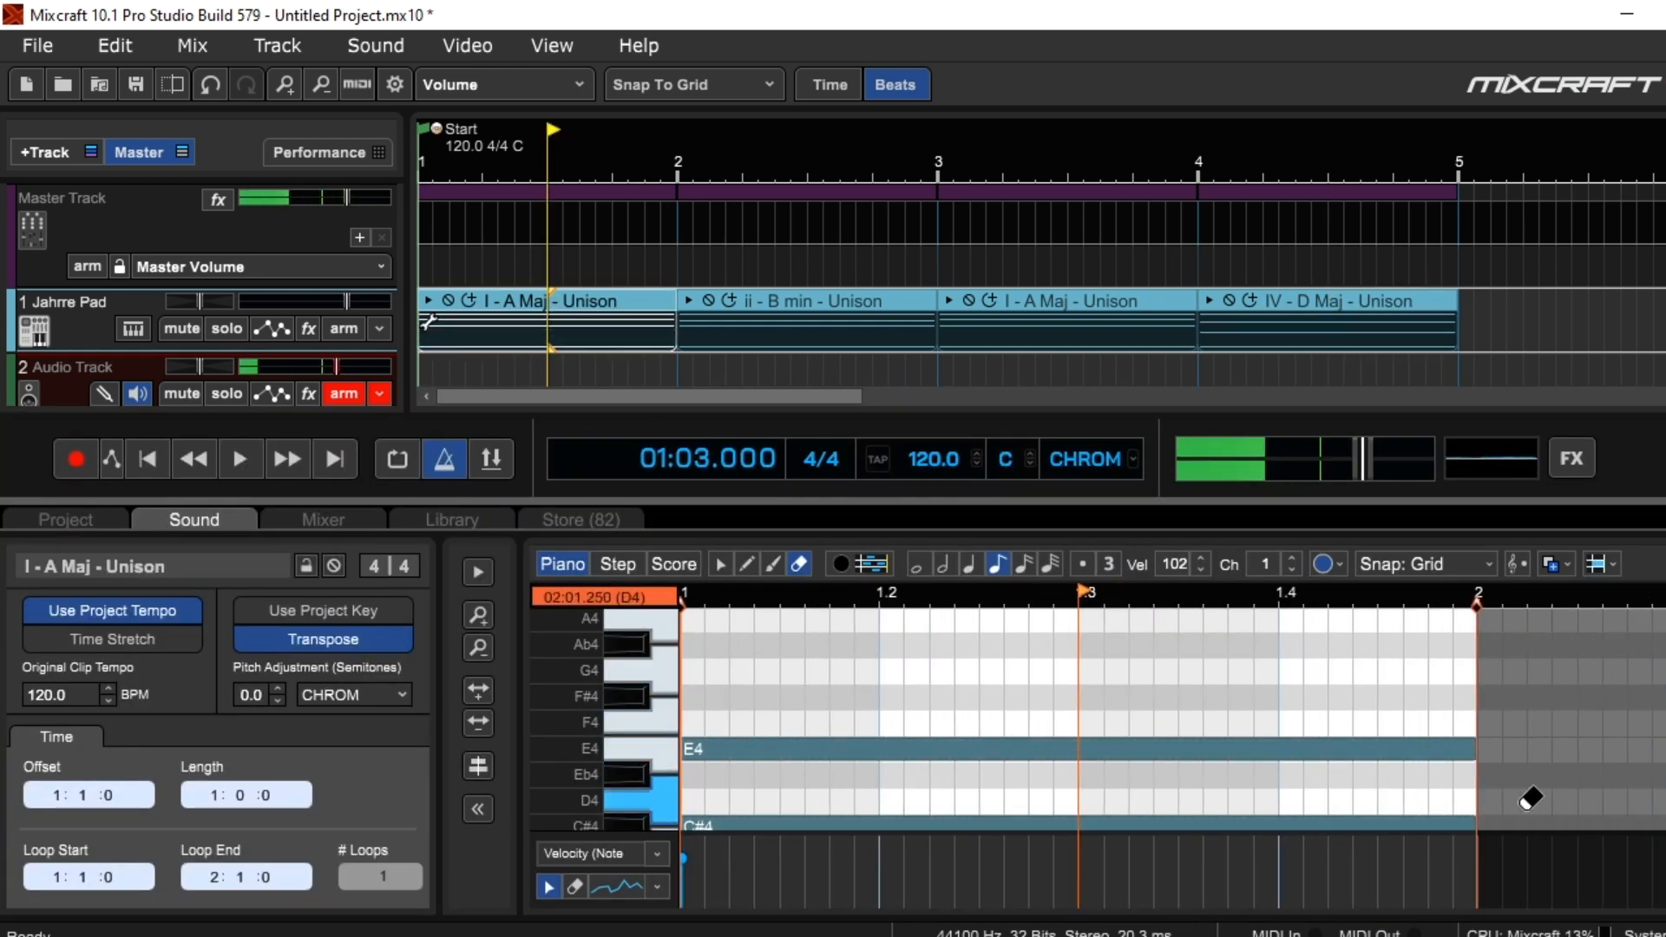
{"action": "left_click", "coordinate": [1664, 519]}
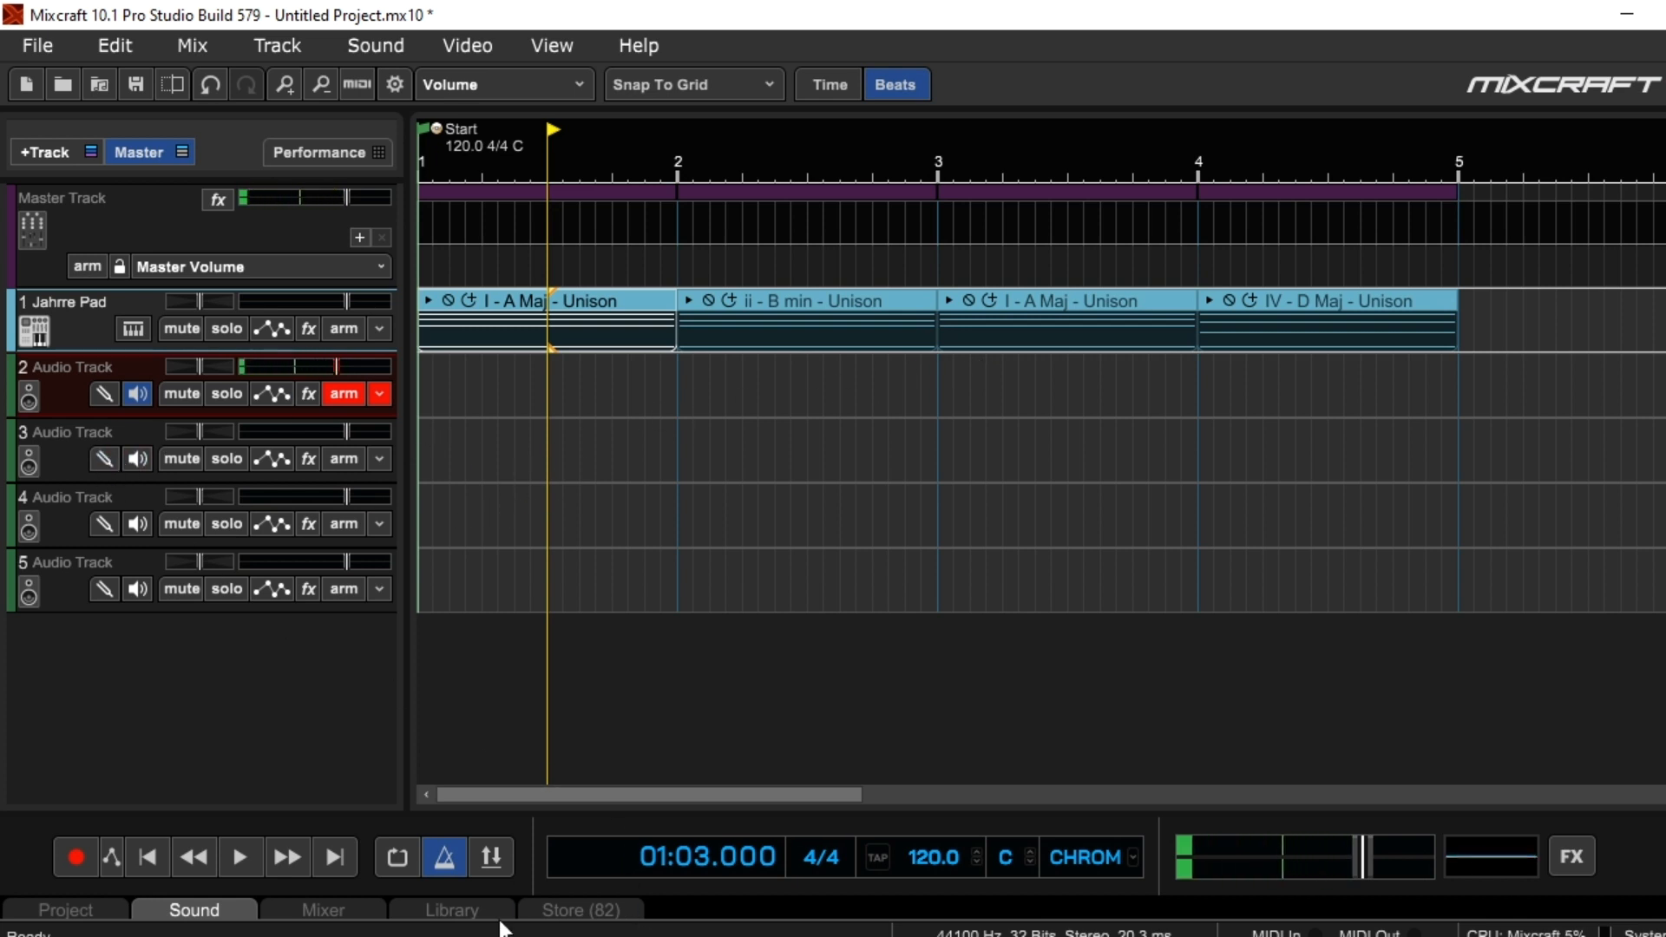
Open the loop library's Drums category and preview the Drum Beat 3 and Drum Beat 4 loops
{"action": "left_click", "coordinate": [462, 909]}
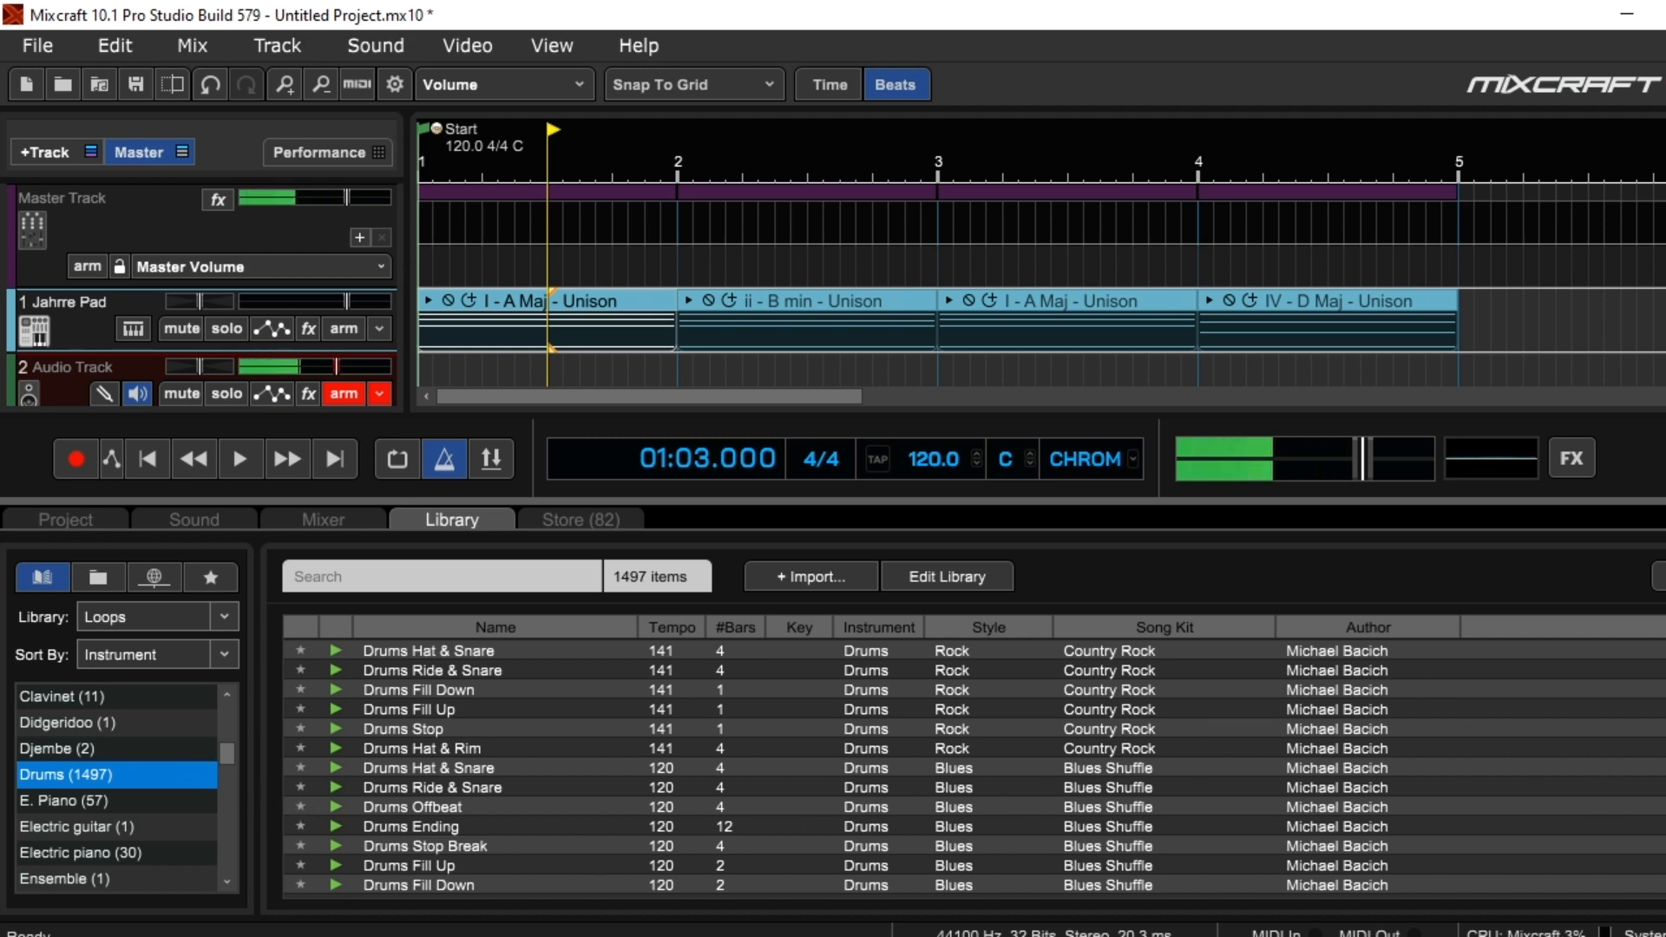
{"action": "scroll", "coordinate": [1658, 785], "scroll_direction": "down", "scroll_amount": 5}
{"action": "scroll", "coordinate": [1658, 785], "scroll_direction": "down", "scroll_amount": 10}
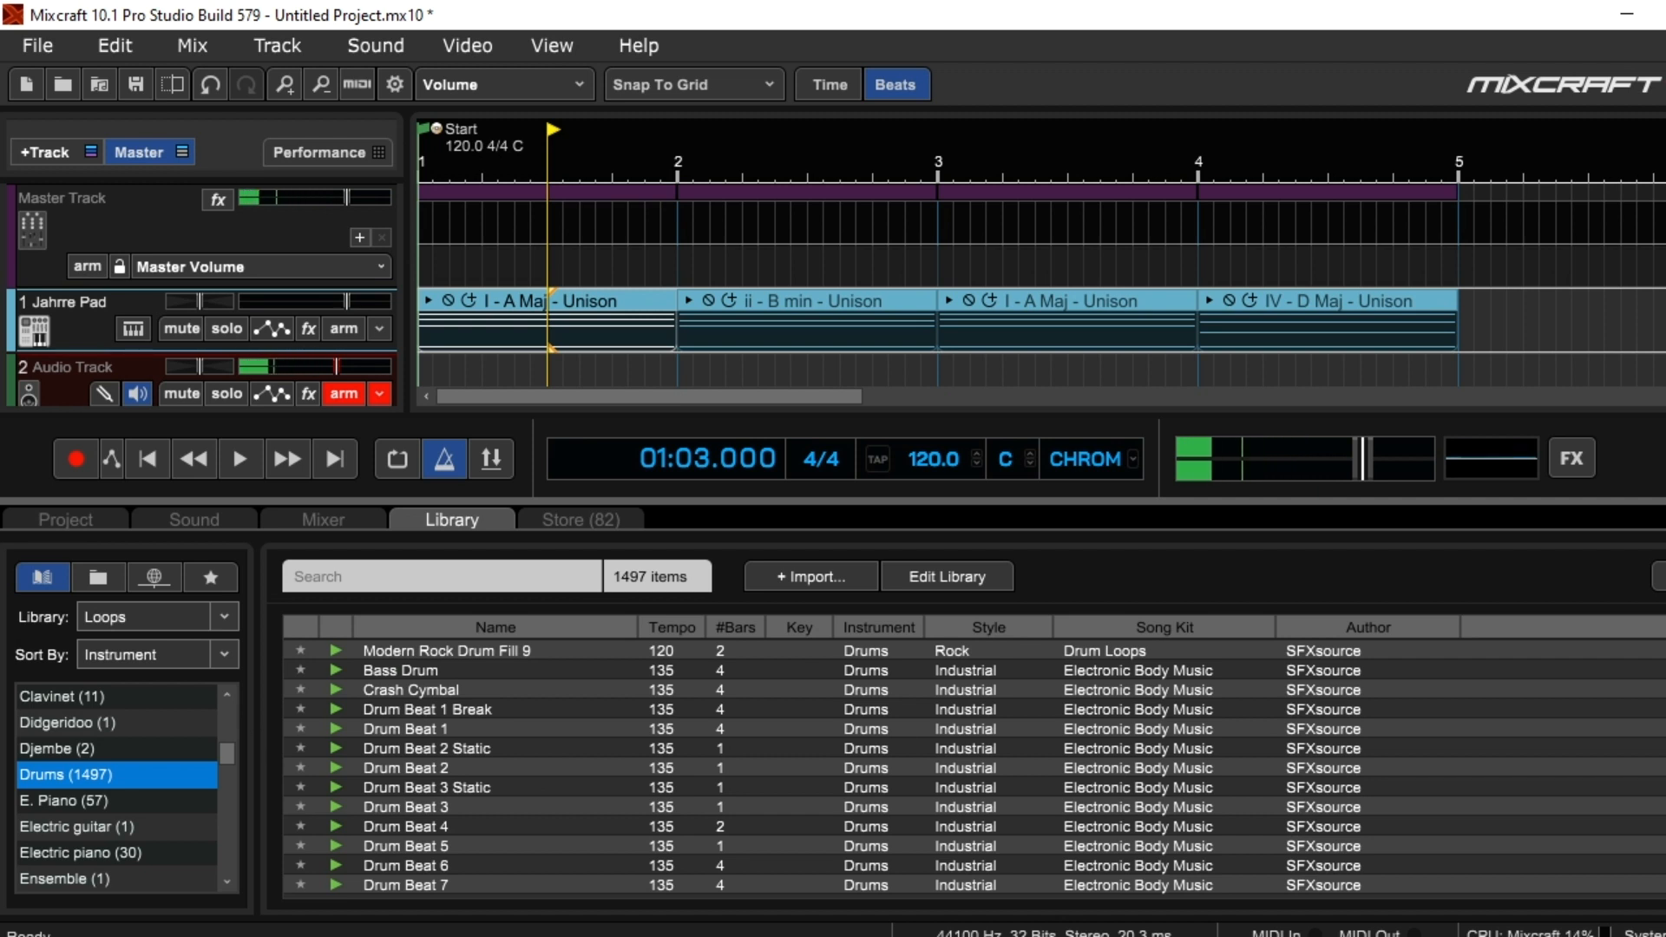
{"action": "left_click", "coordinate": [335, 807]}
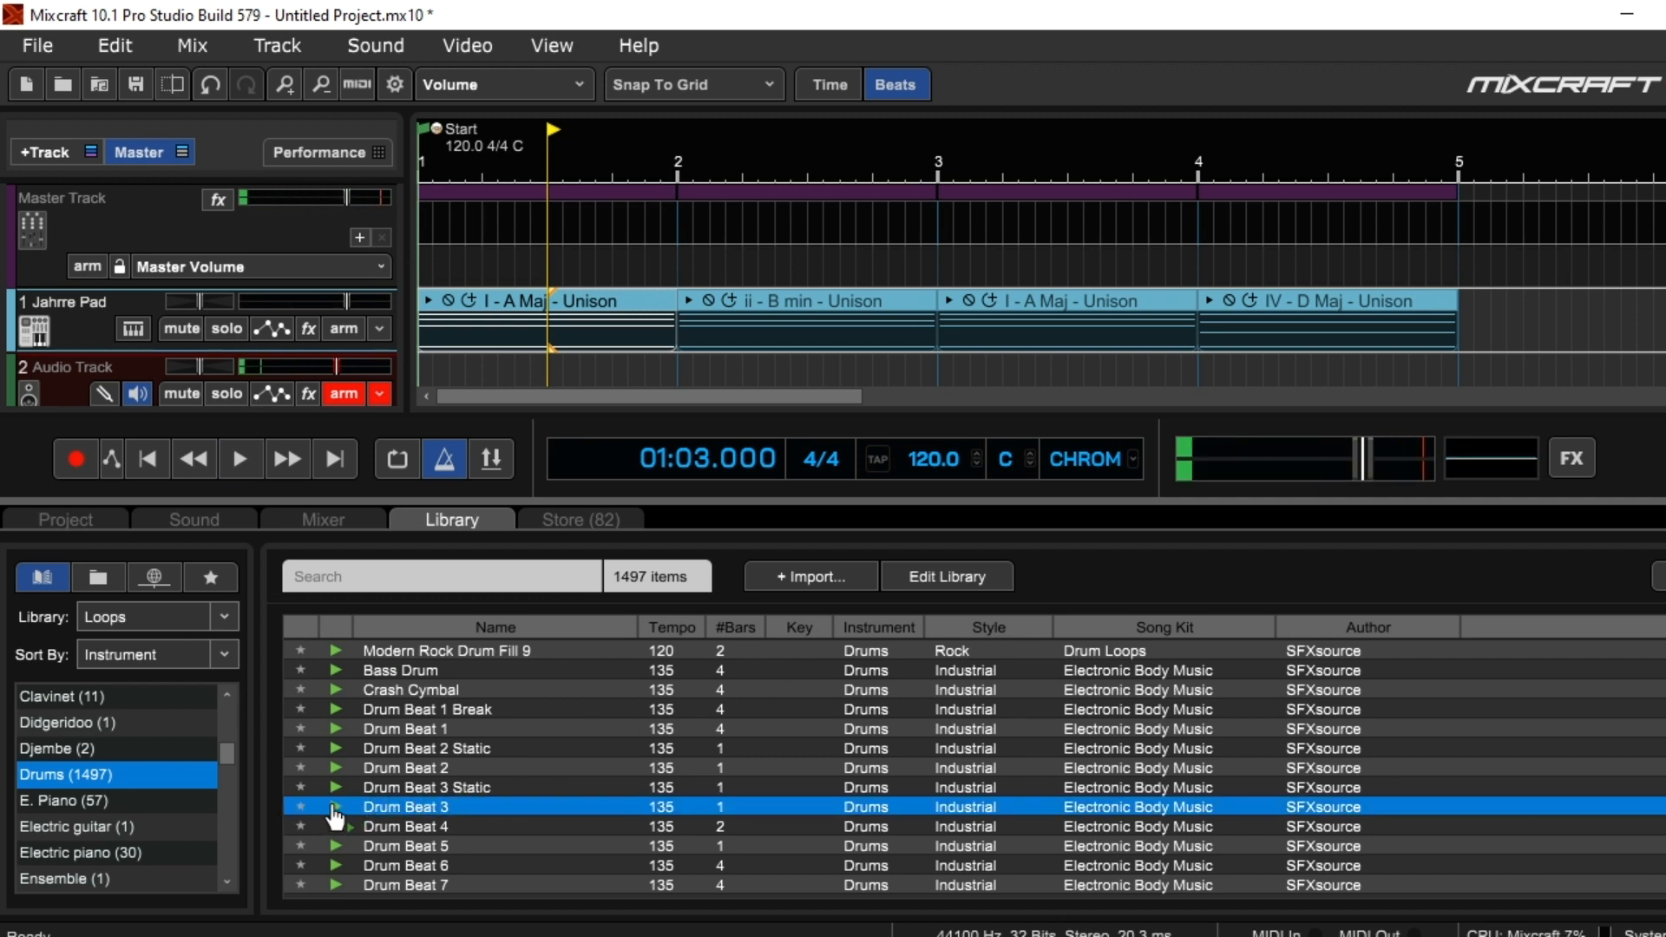
{"action": "left_click", "coordinate": [336, 826]}
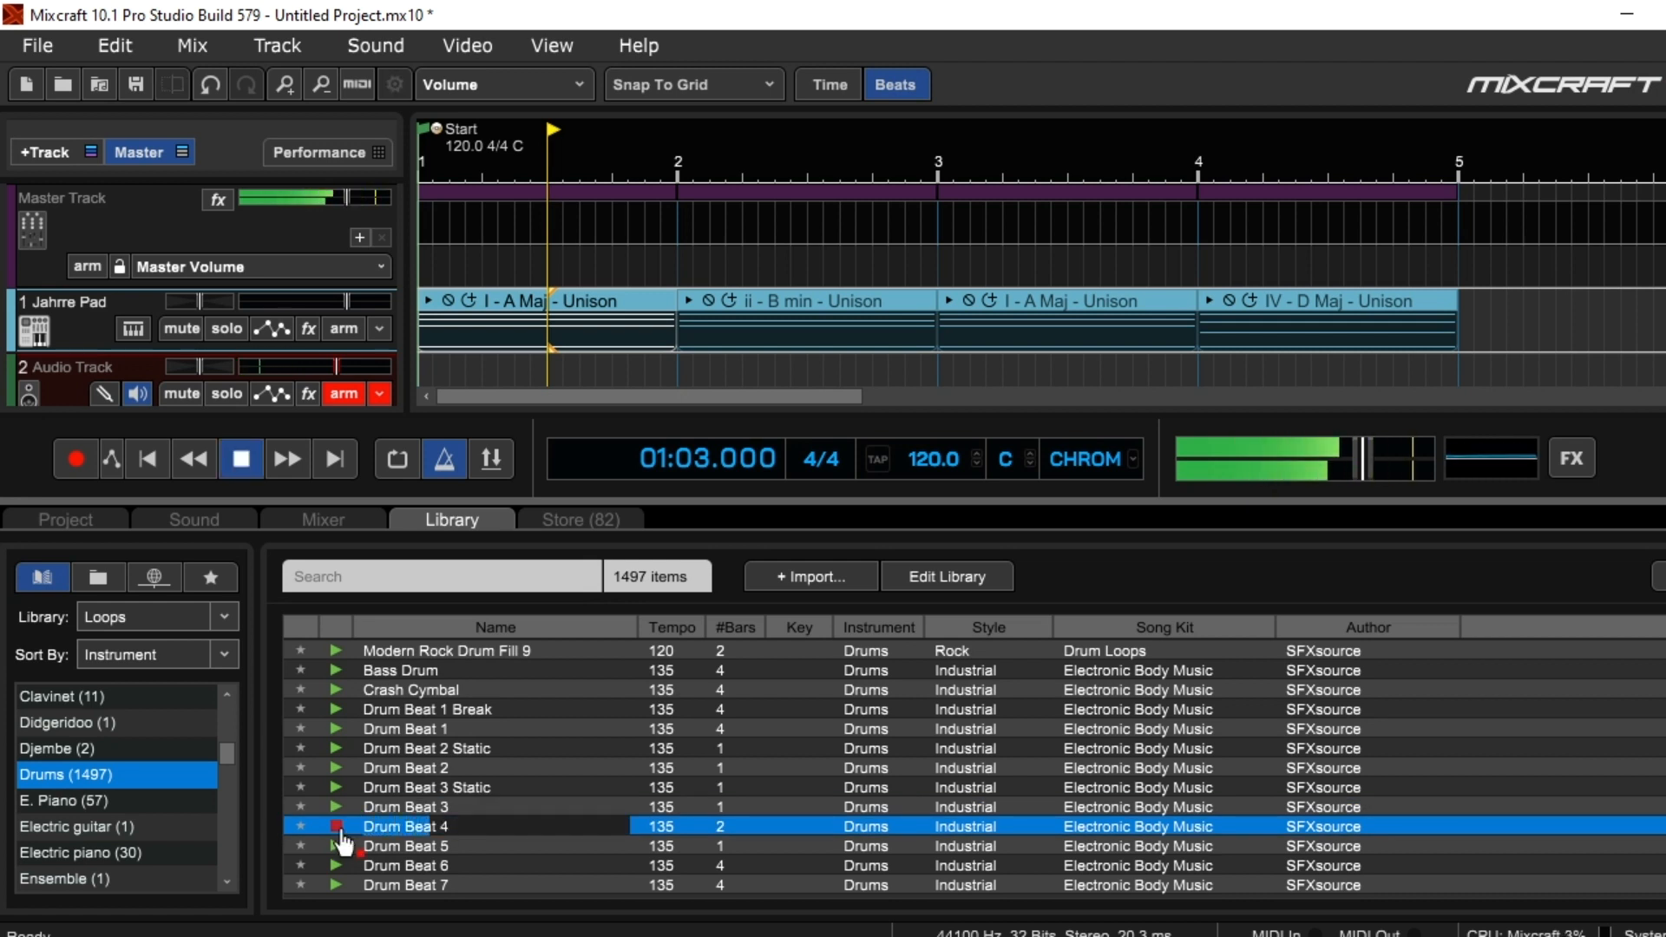
{"action": "left_click", "coordinate": [337, 826]}
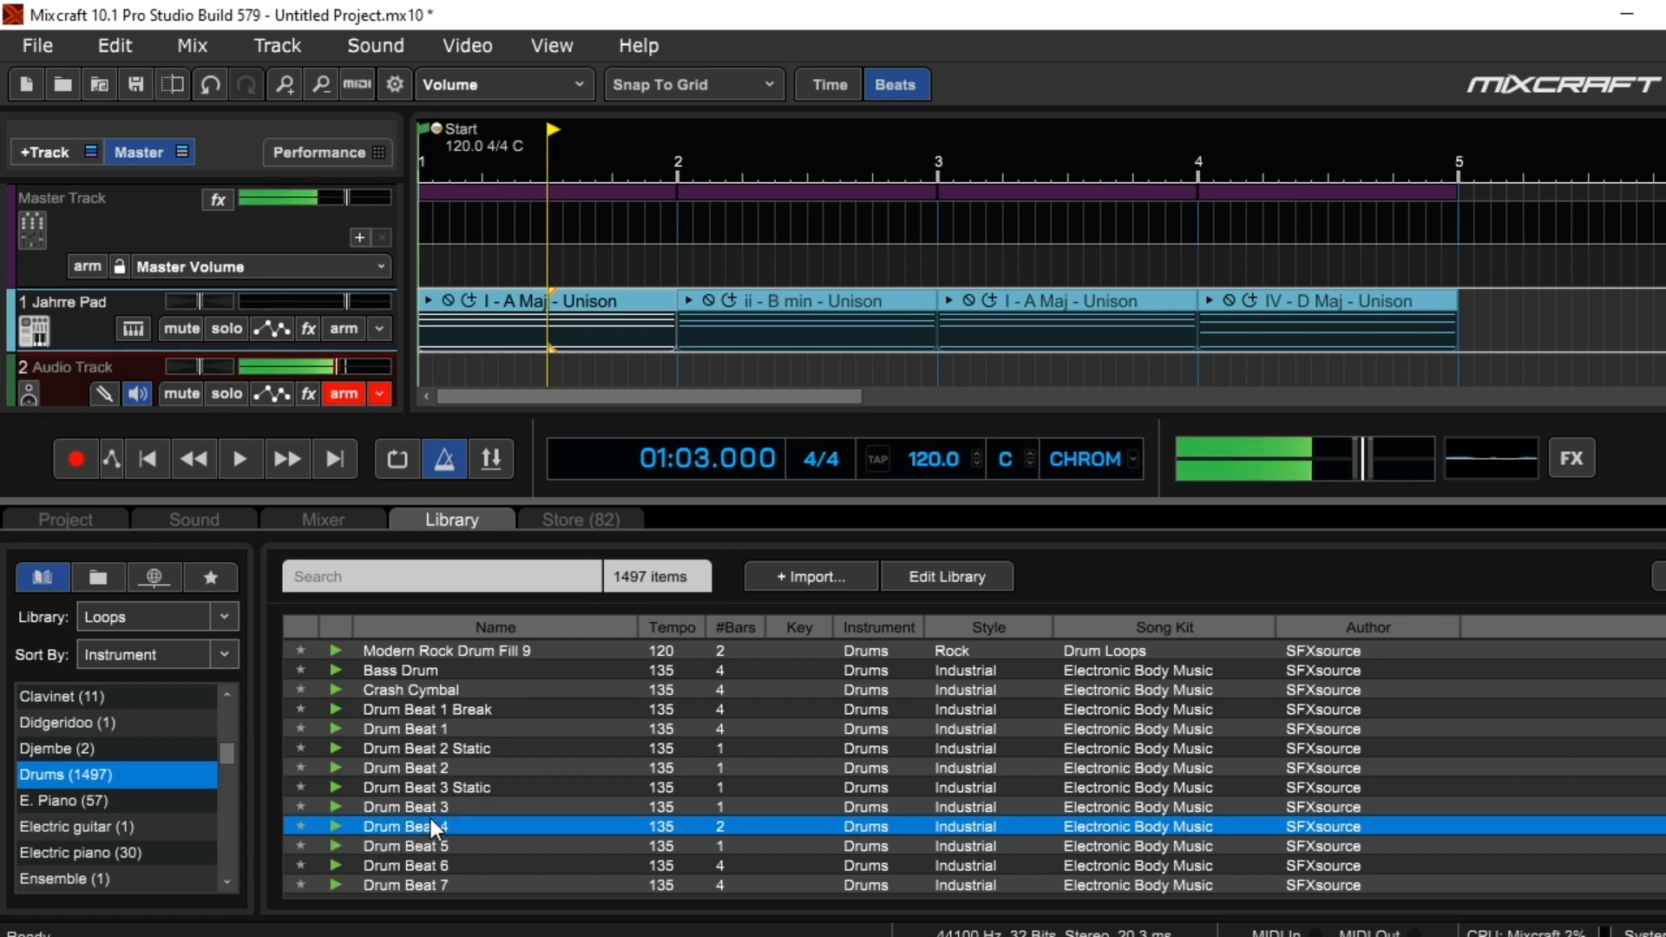
Add the Drum Beat 4 loop to track 3 at the project start and repeat it once to span all four chords
{"action": "left_click_drag", "start_coordinate": [438, 827], "coordinate": [378, 860]}
{"action": "left_click_drag", "start_coordinate": [447, 802], "coordinate": [445, 807]}
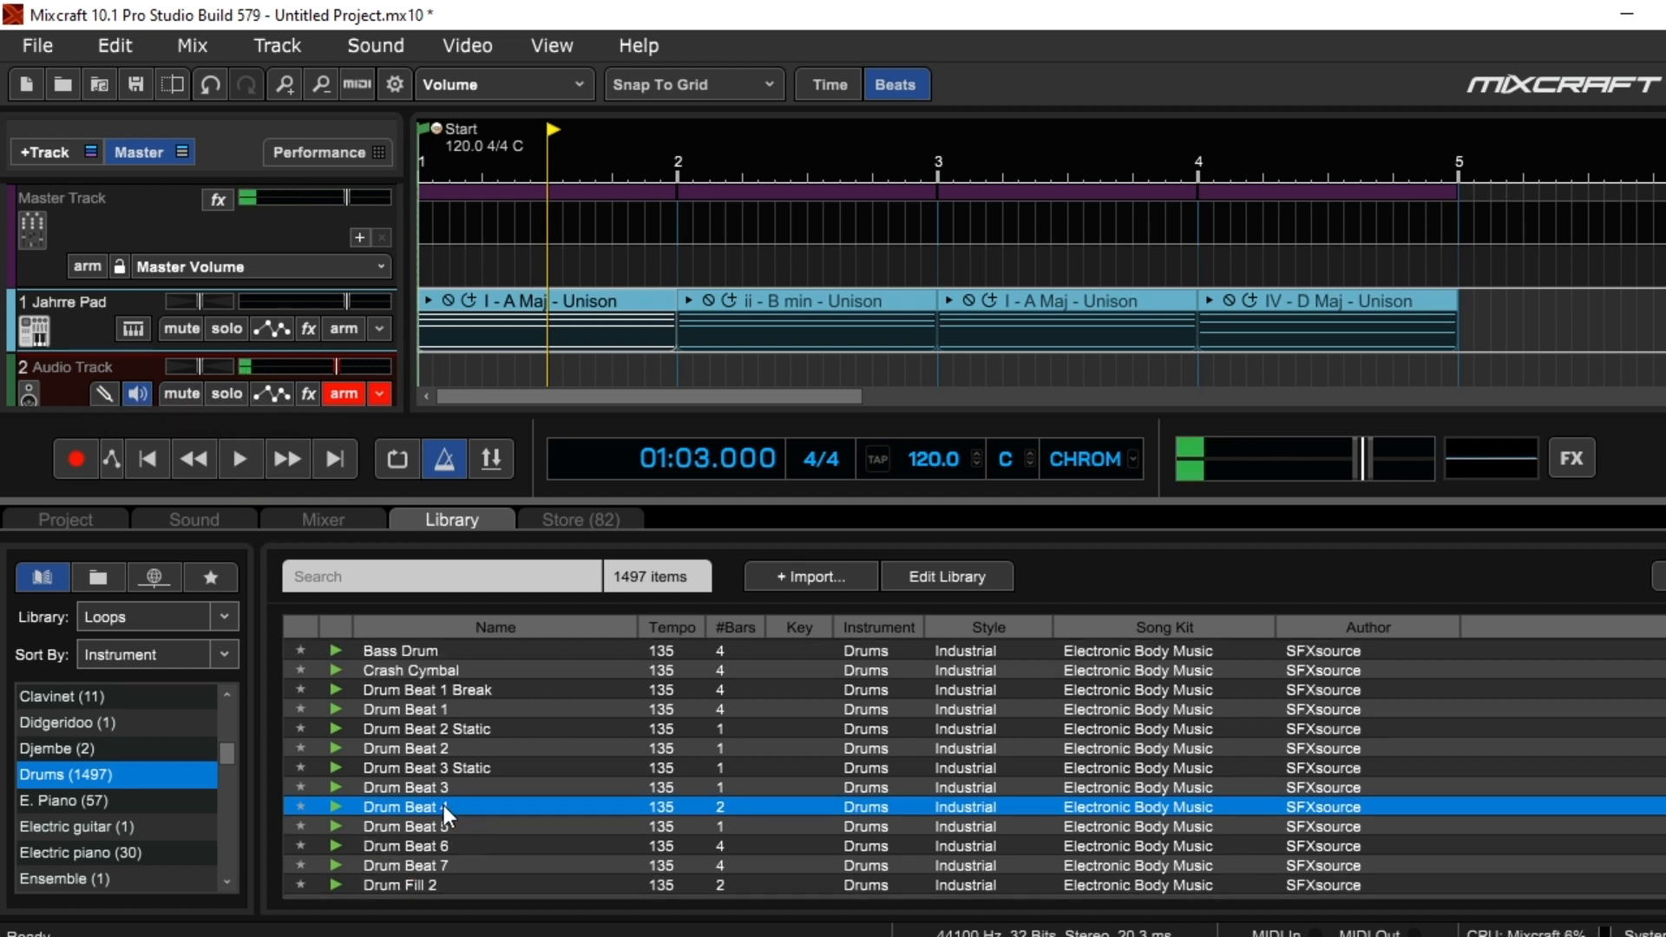
{"action": "scroll", "coordinate": [954, 295], "scroll_direction": "down", "scroll_amount": 3}
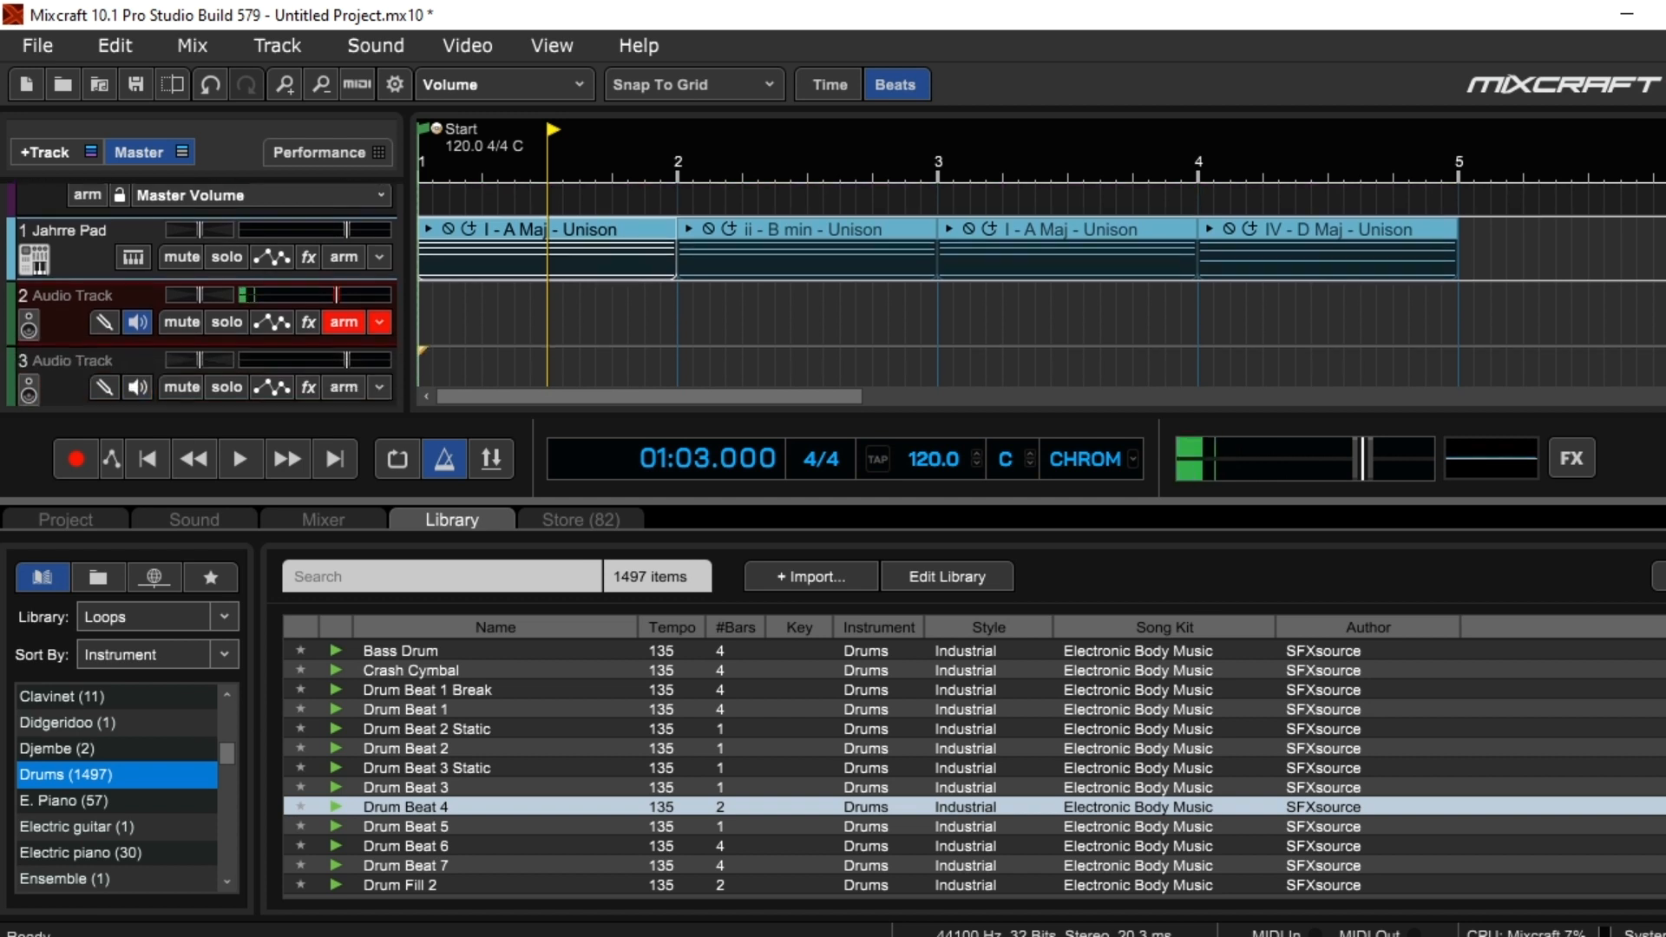
{"action": "left_click_drag", "start_coordinate": [426, 804], "coordinate": [67, 342]}
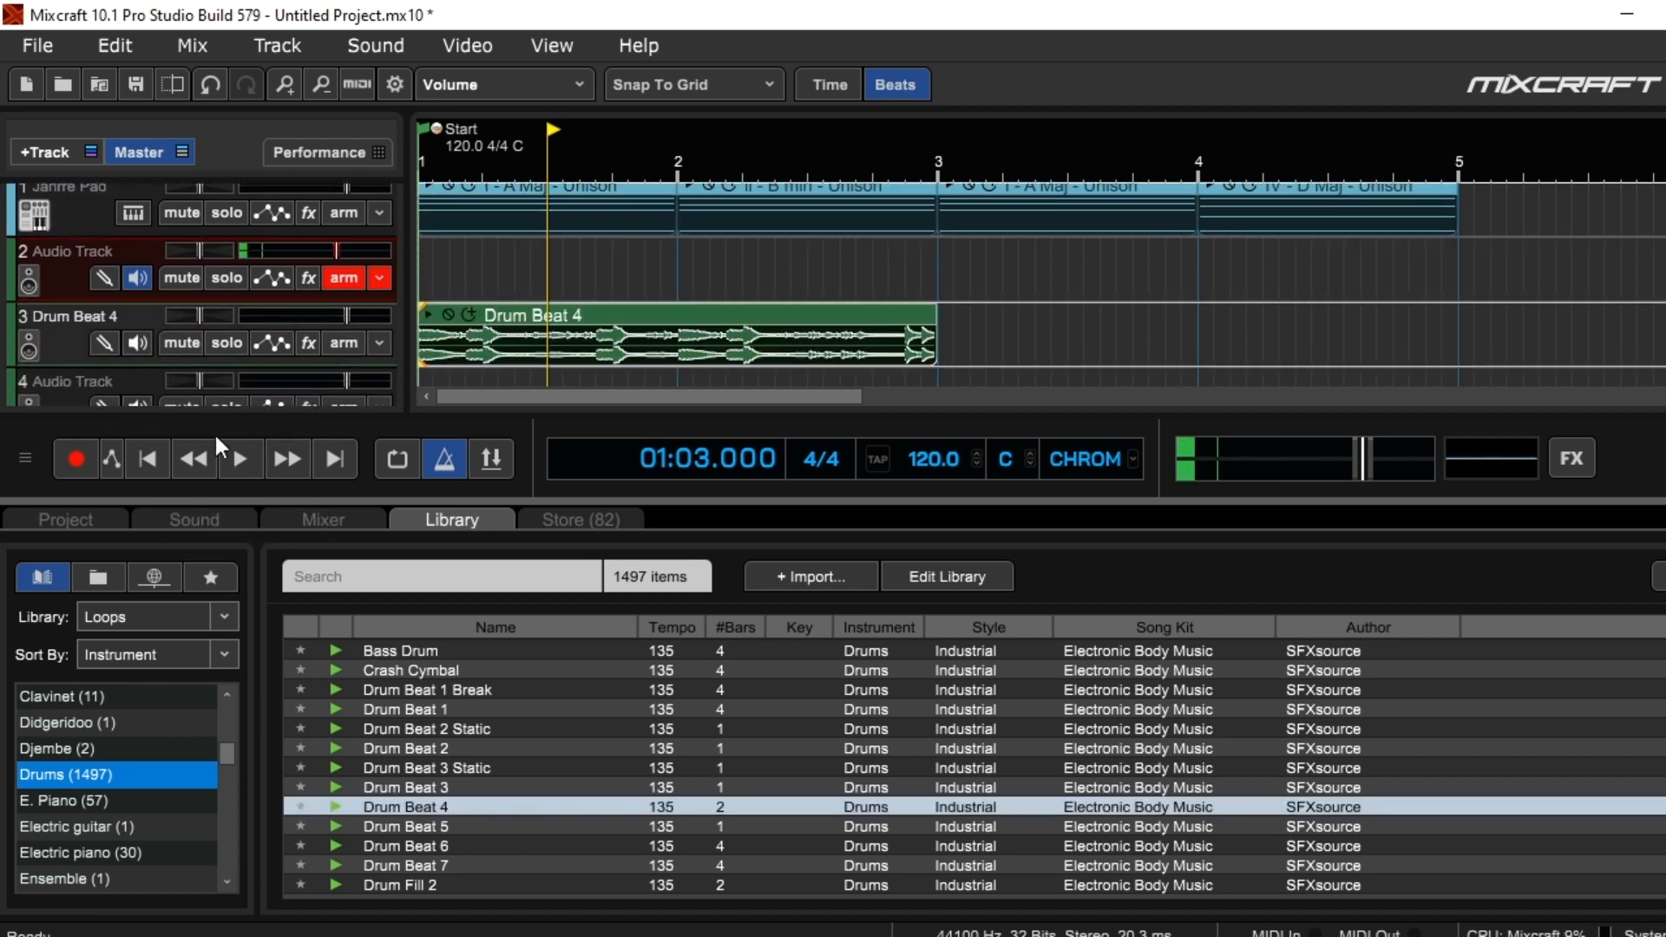
{"action": "left_click", "coordinate": [149, 462]}
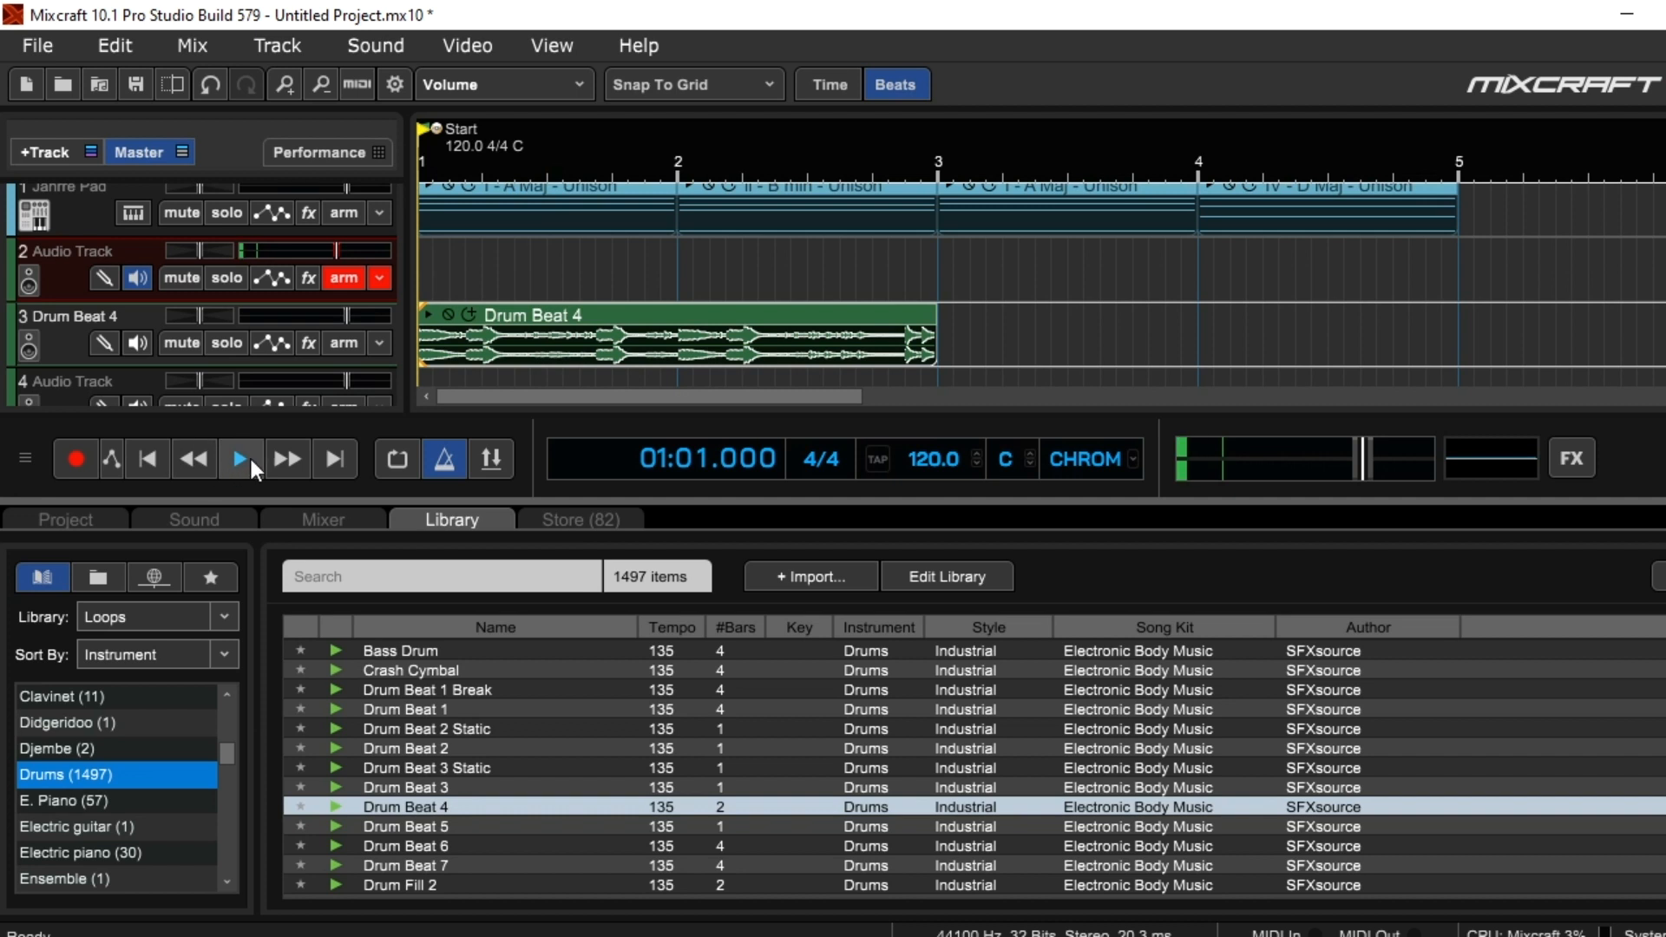
{"action": "left_click", "coordinate": [471, 314]}
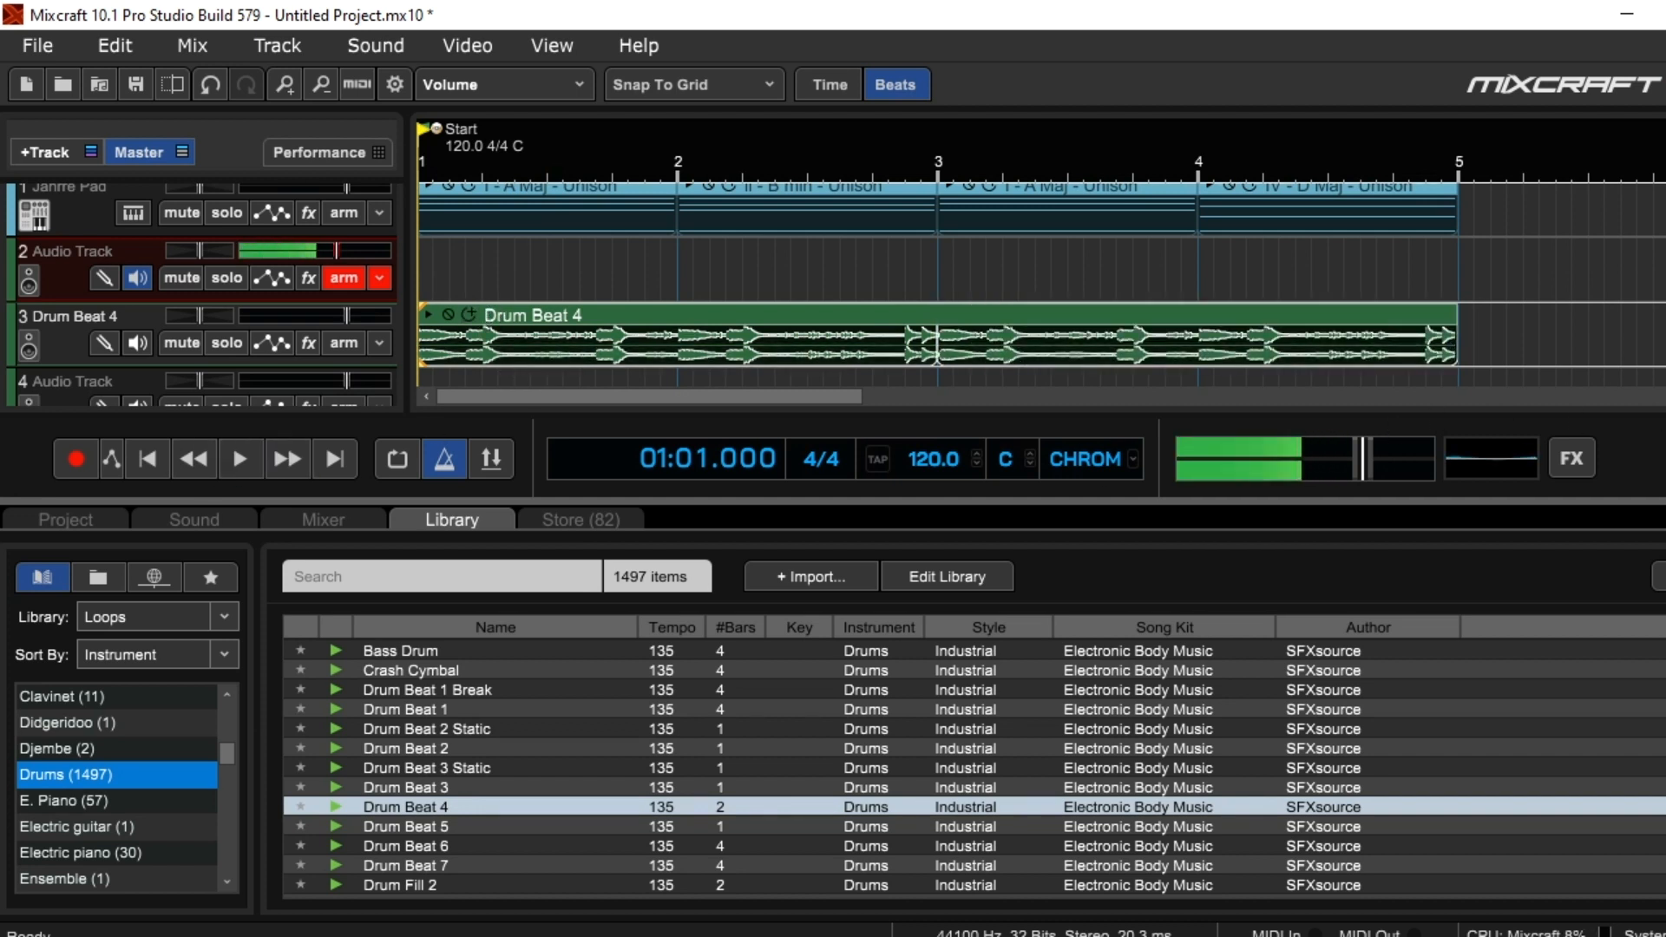
Play the chord progression together with the drum loop from the start and stop playback
{"action": "scroll", "coordinate": [565, 367], "scroll_direction": "up", "scroll_amount": 1}
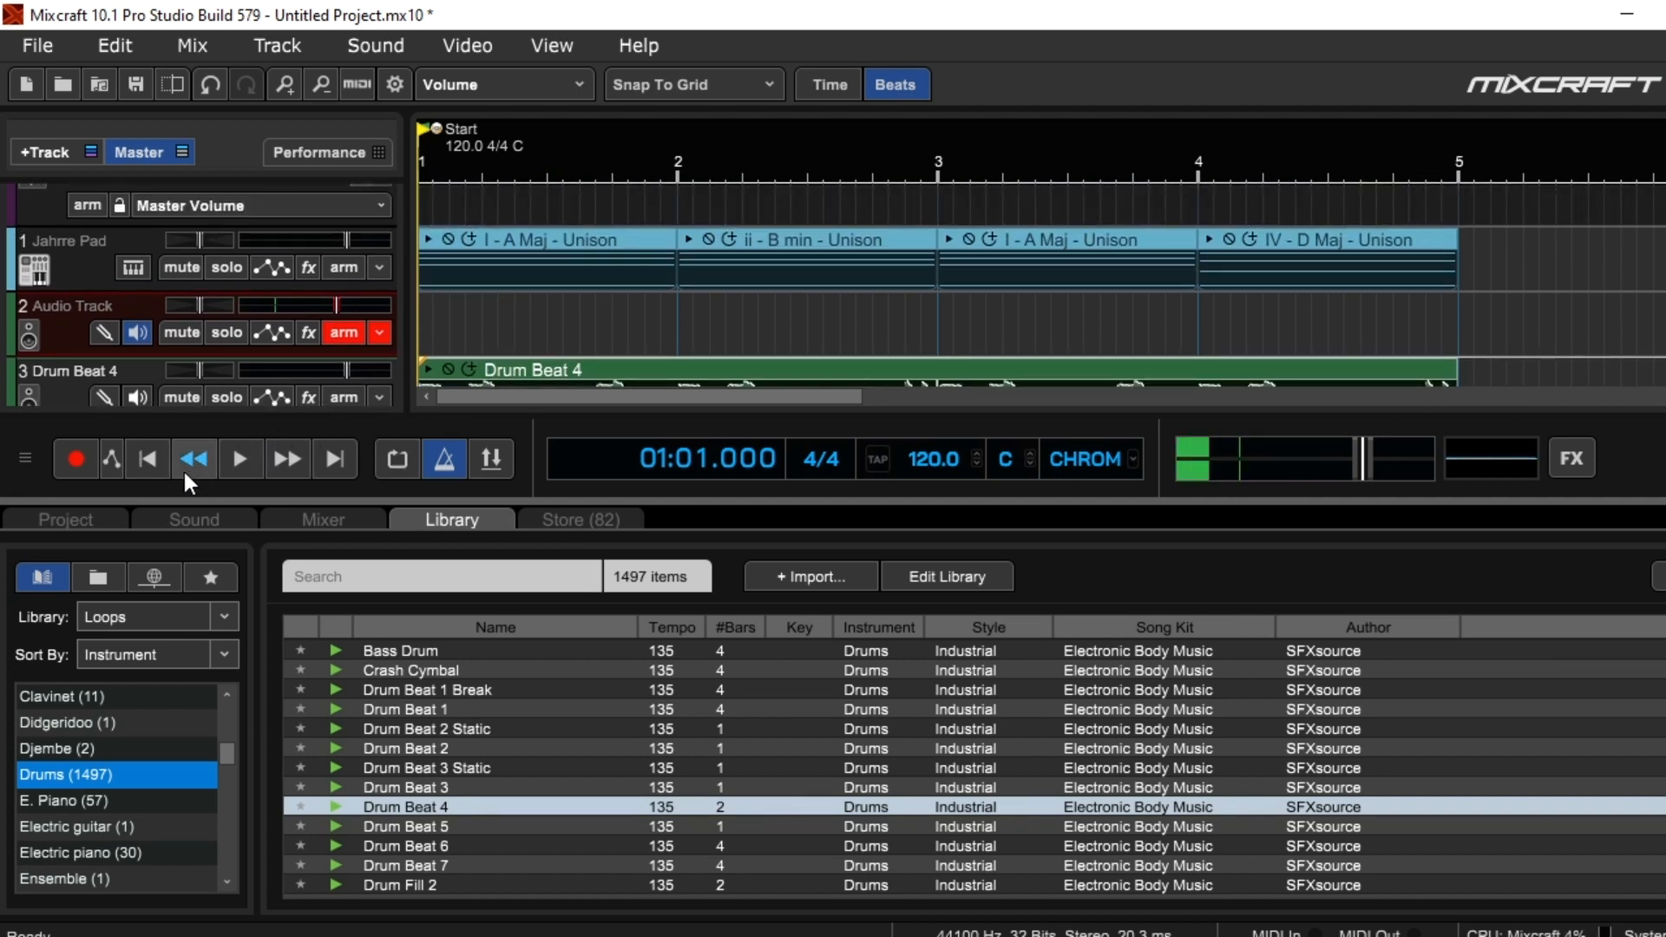
{"action": "left_click", "coordinate": [239, 458]}
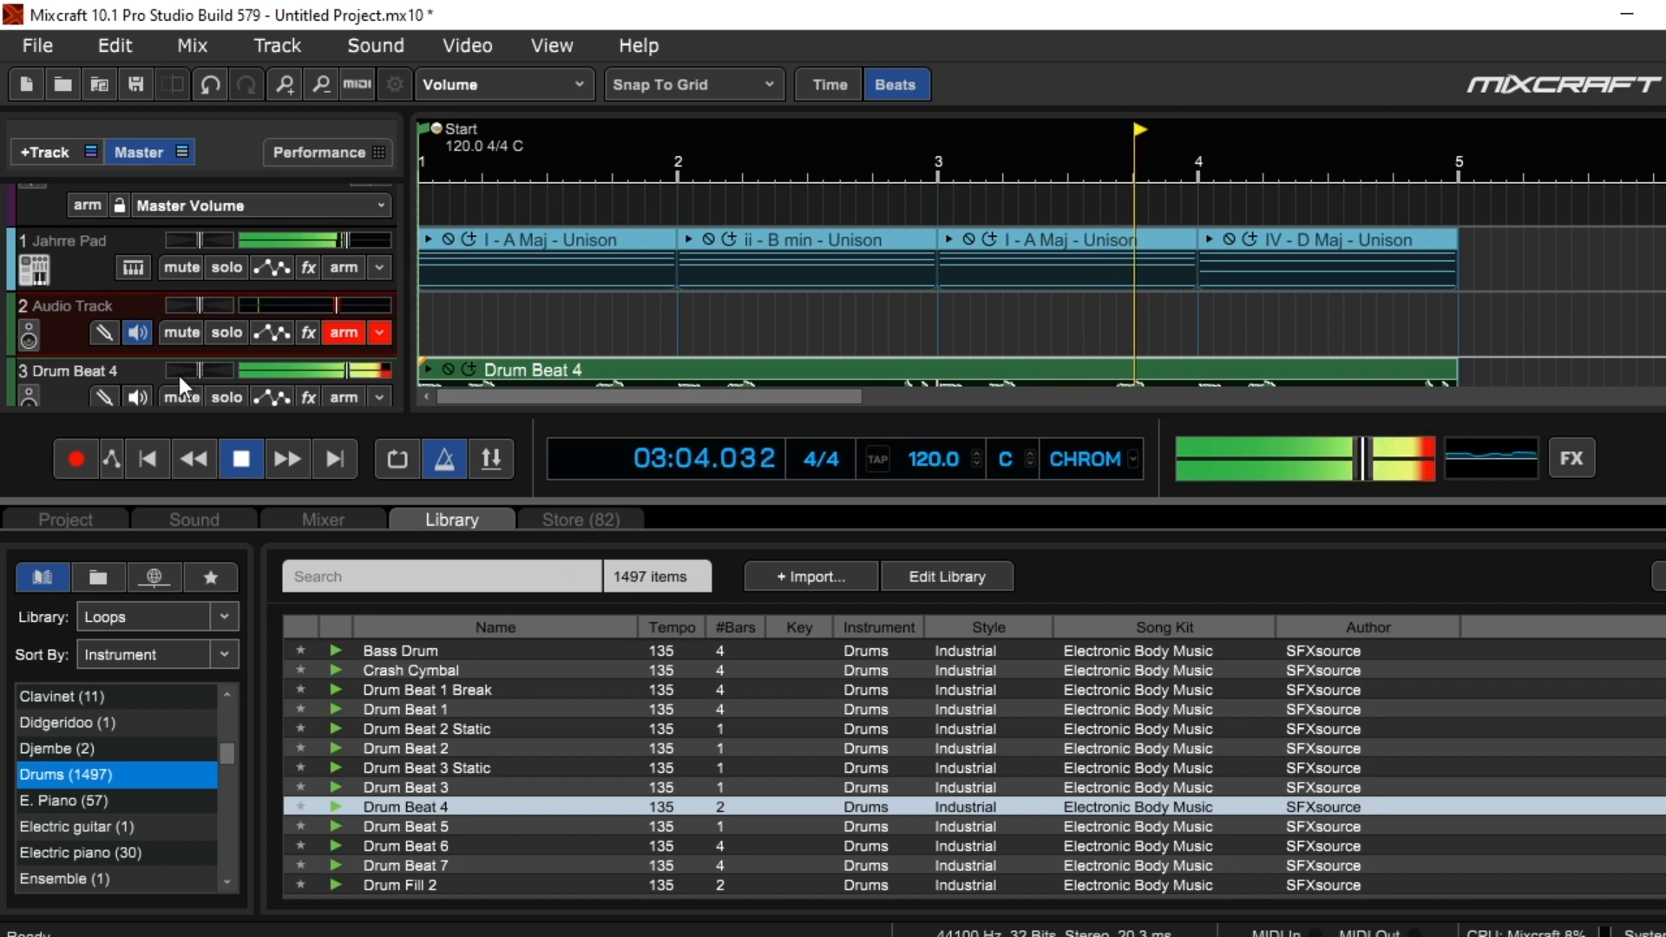
{"action": "left_click", "coordinate": [241, 460]}
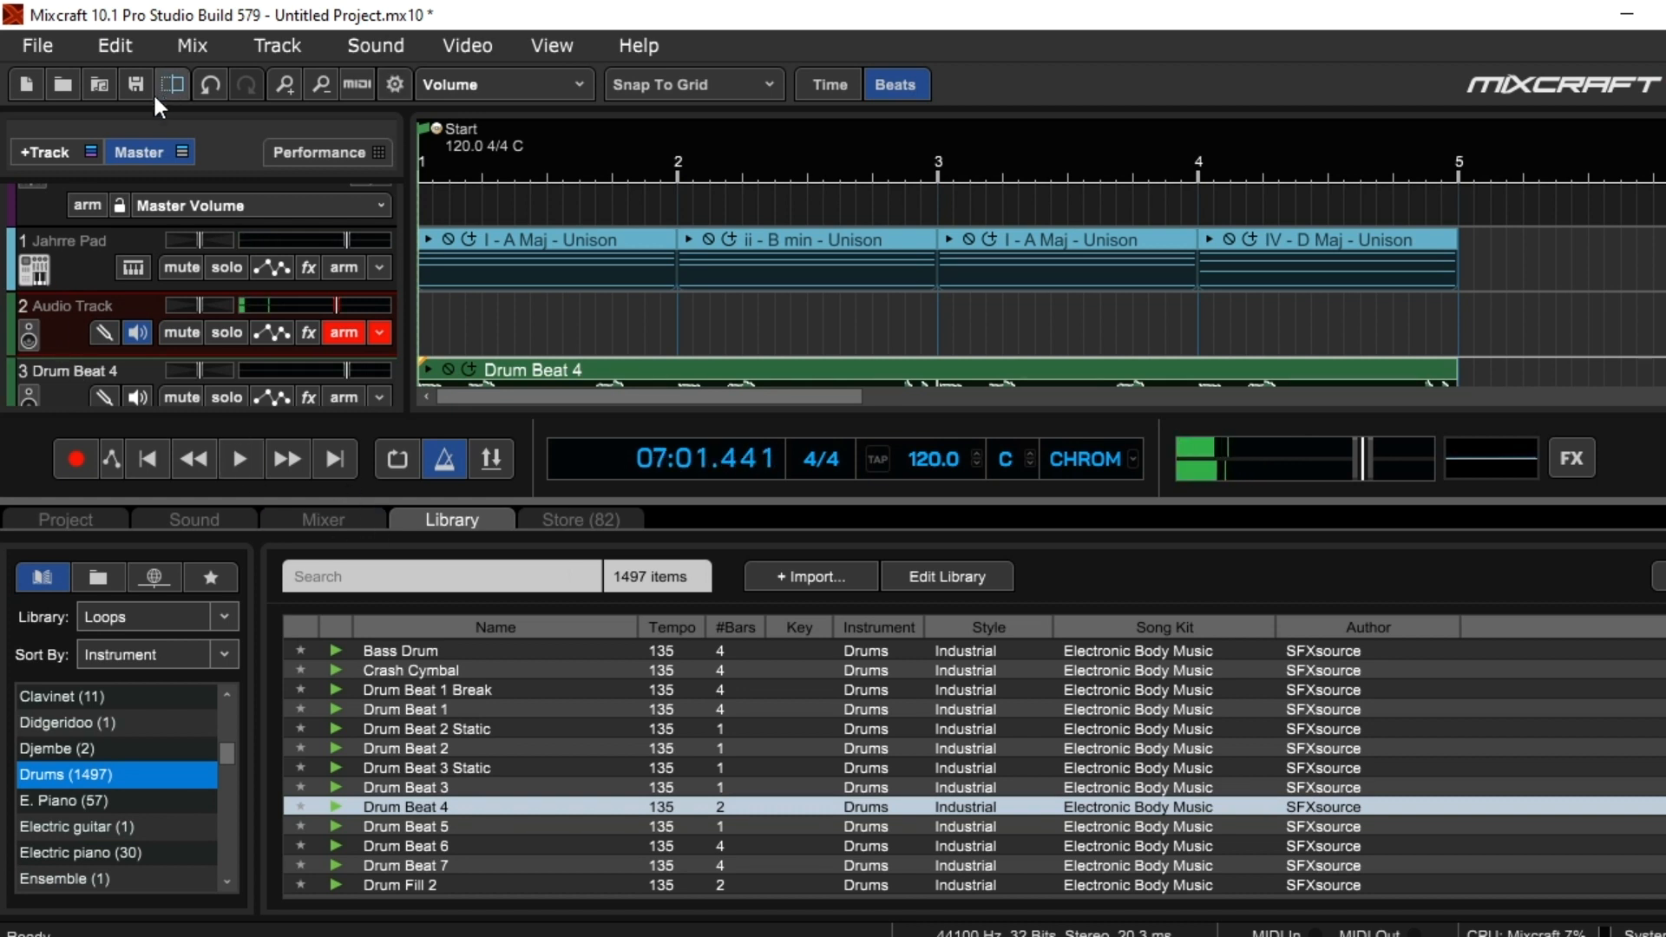
Try the VSTi preset Acoustica Expanded Instruments on the chord track and replace it with Acoustica Instruments
{"action": "left_click", "coordinate": [133, 268]}
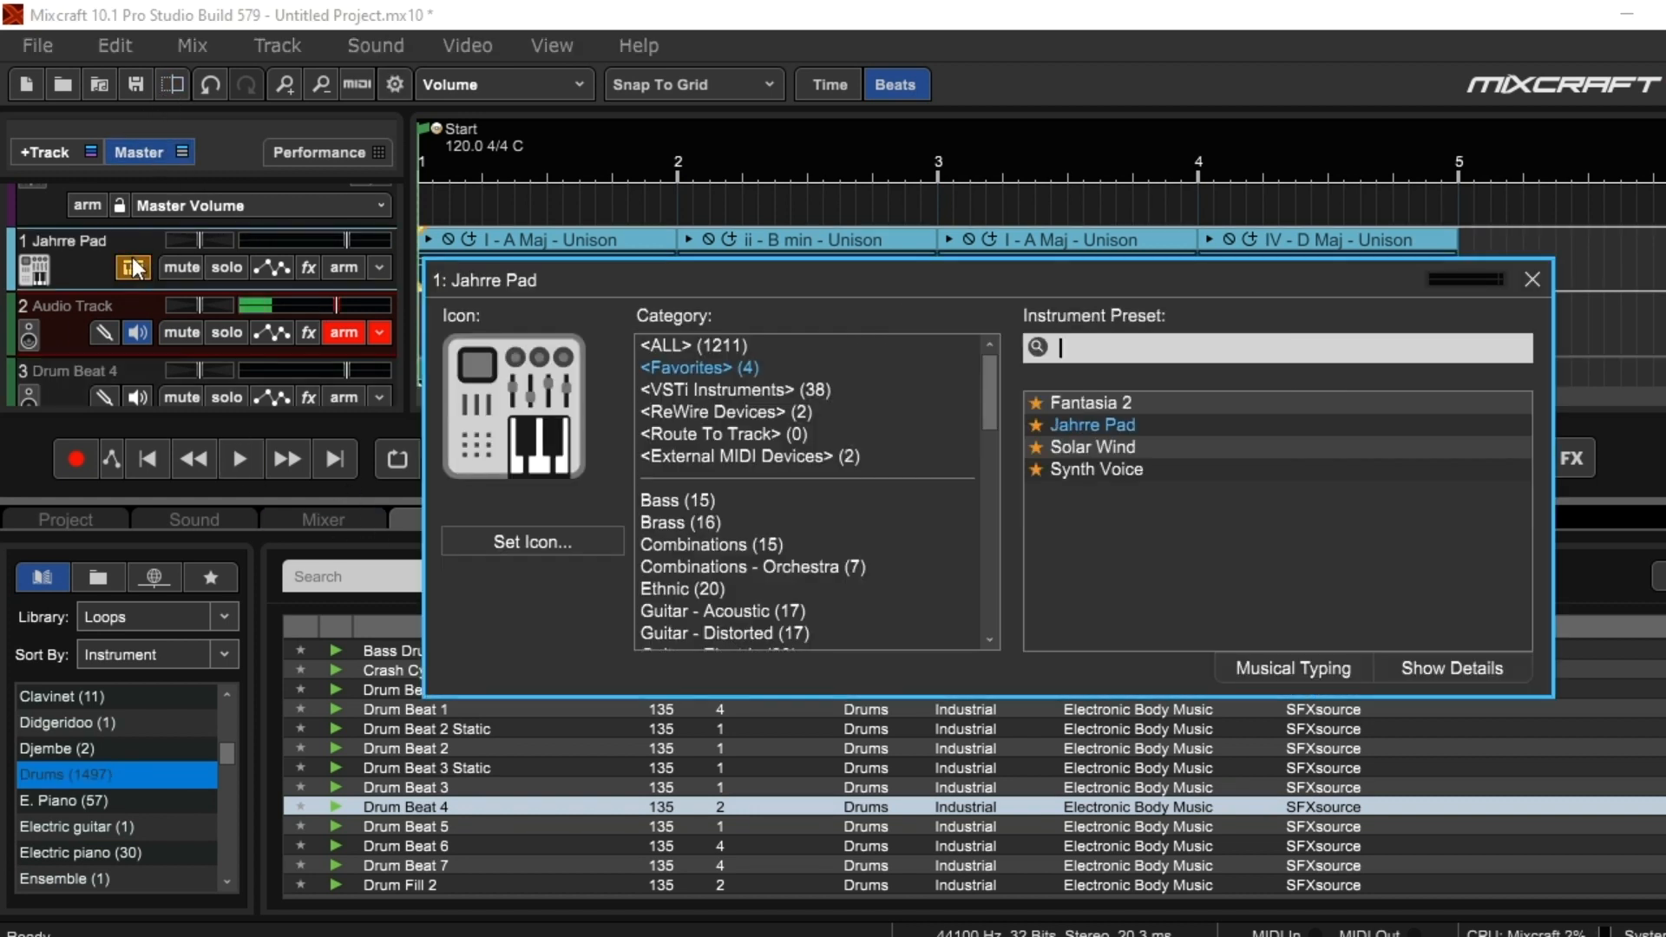
{"action": "left_click", "coordinate": [777, 392]}
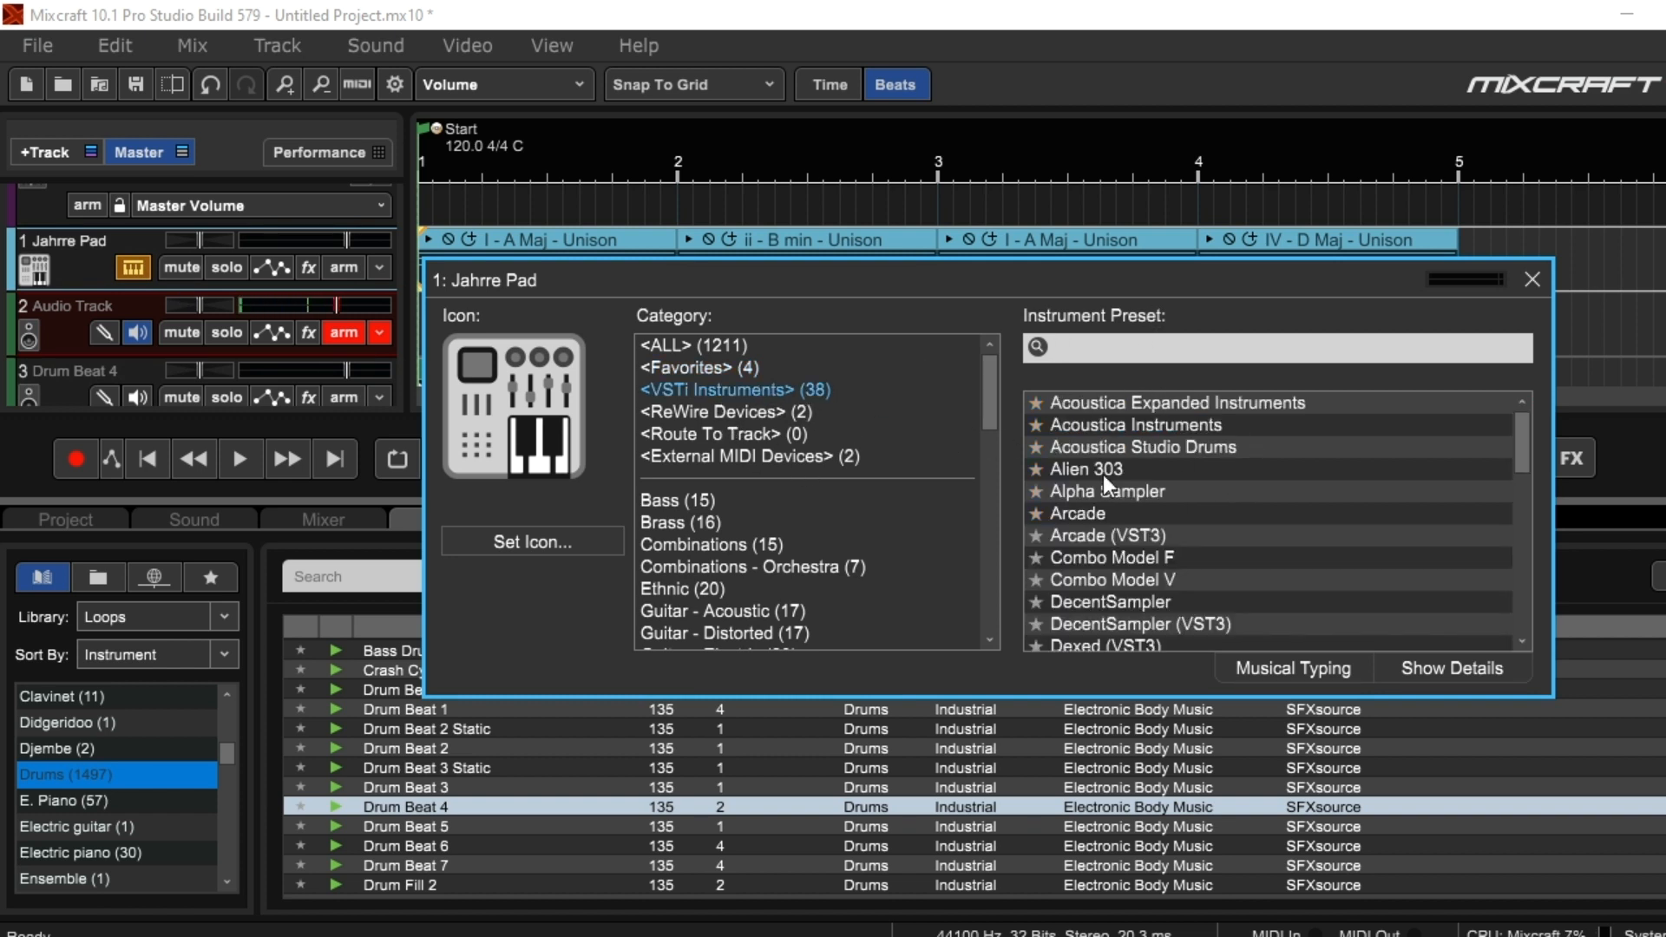
{"action": "left_click", "coordinate": [1201, 400]}
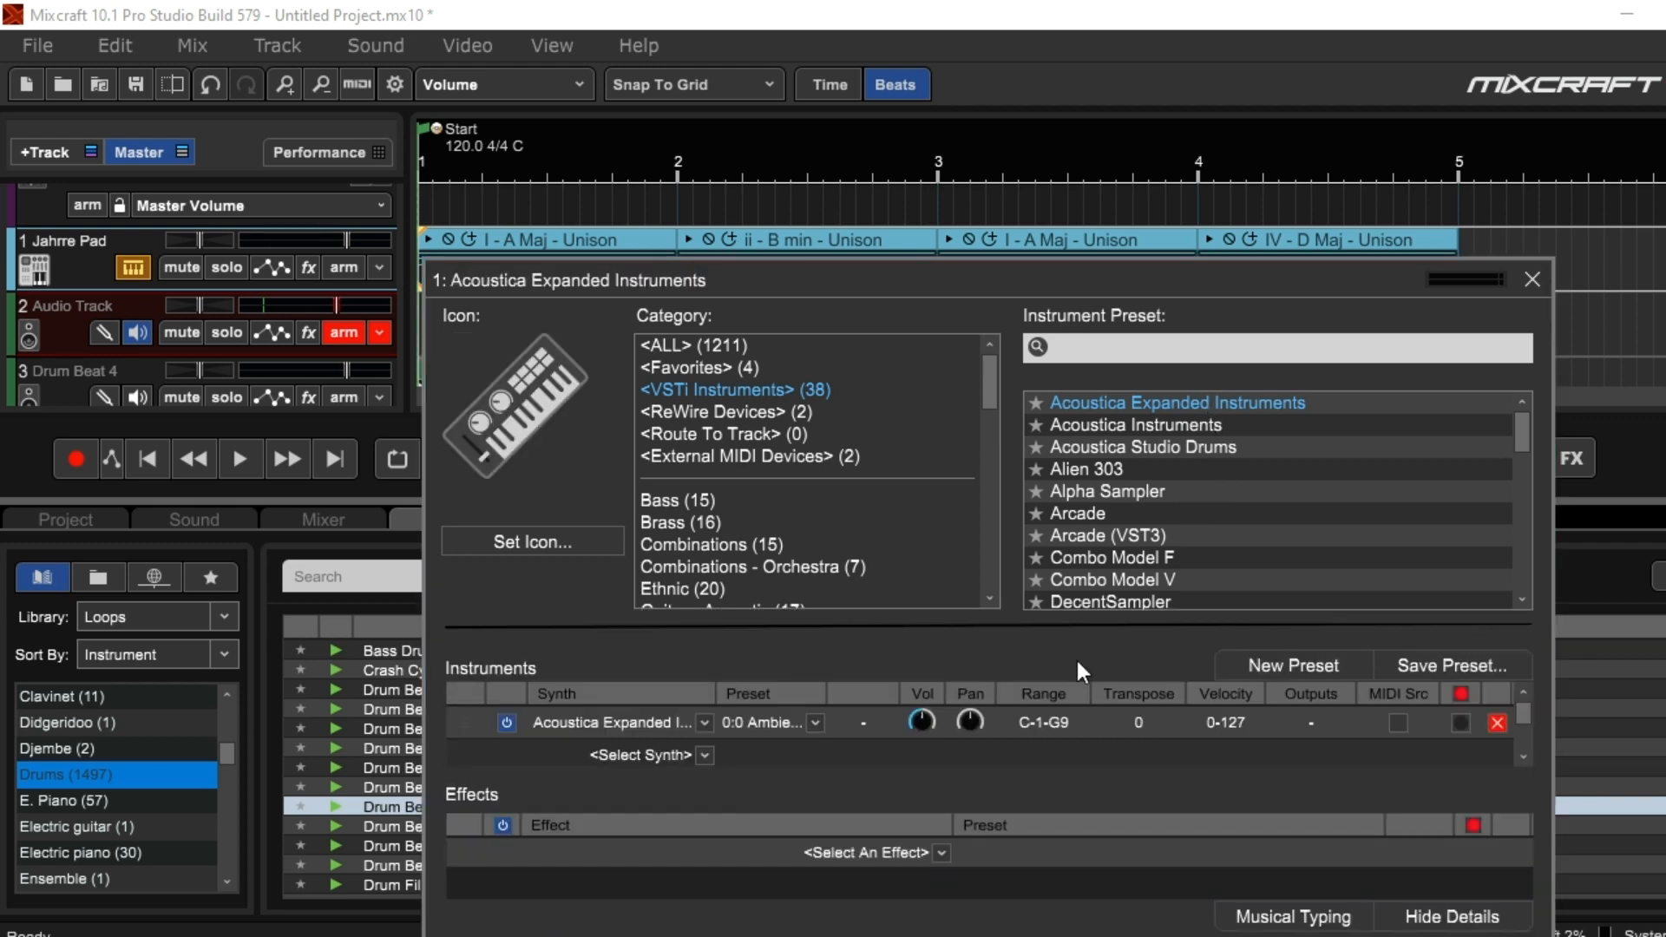
{"action": "left_click", "coordinate": [770, 724]}
{"action": "left_click", "coordinate": [1086, 771]}
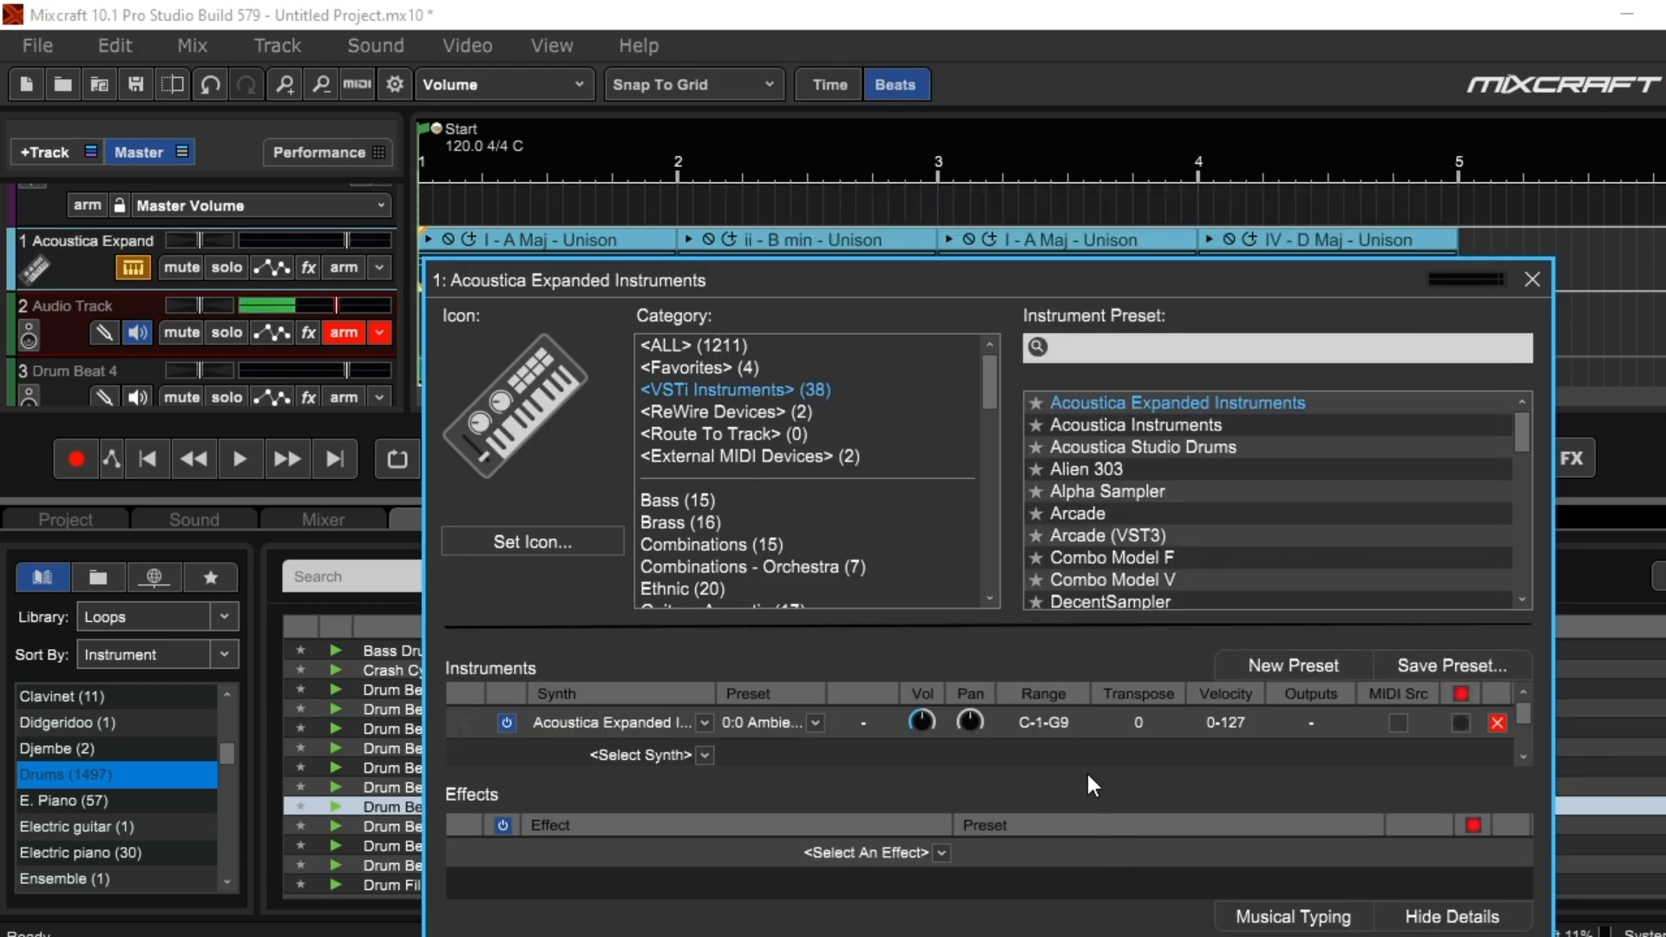
{"action": "left_click", "coordinate": [1179, 423]}
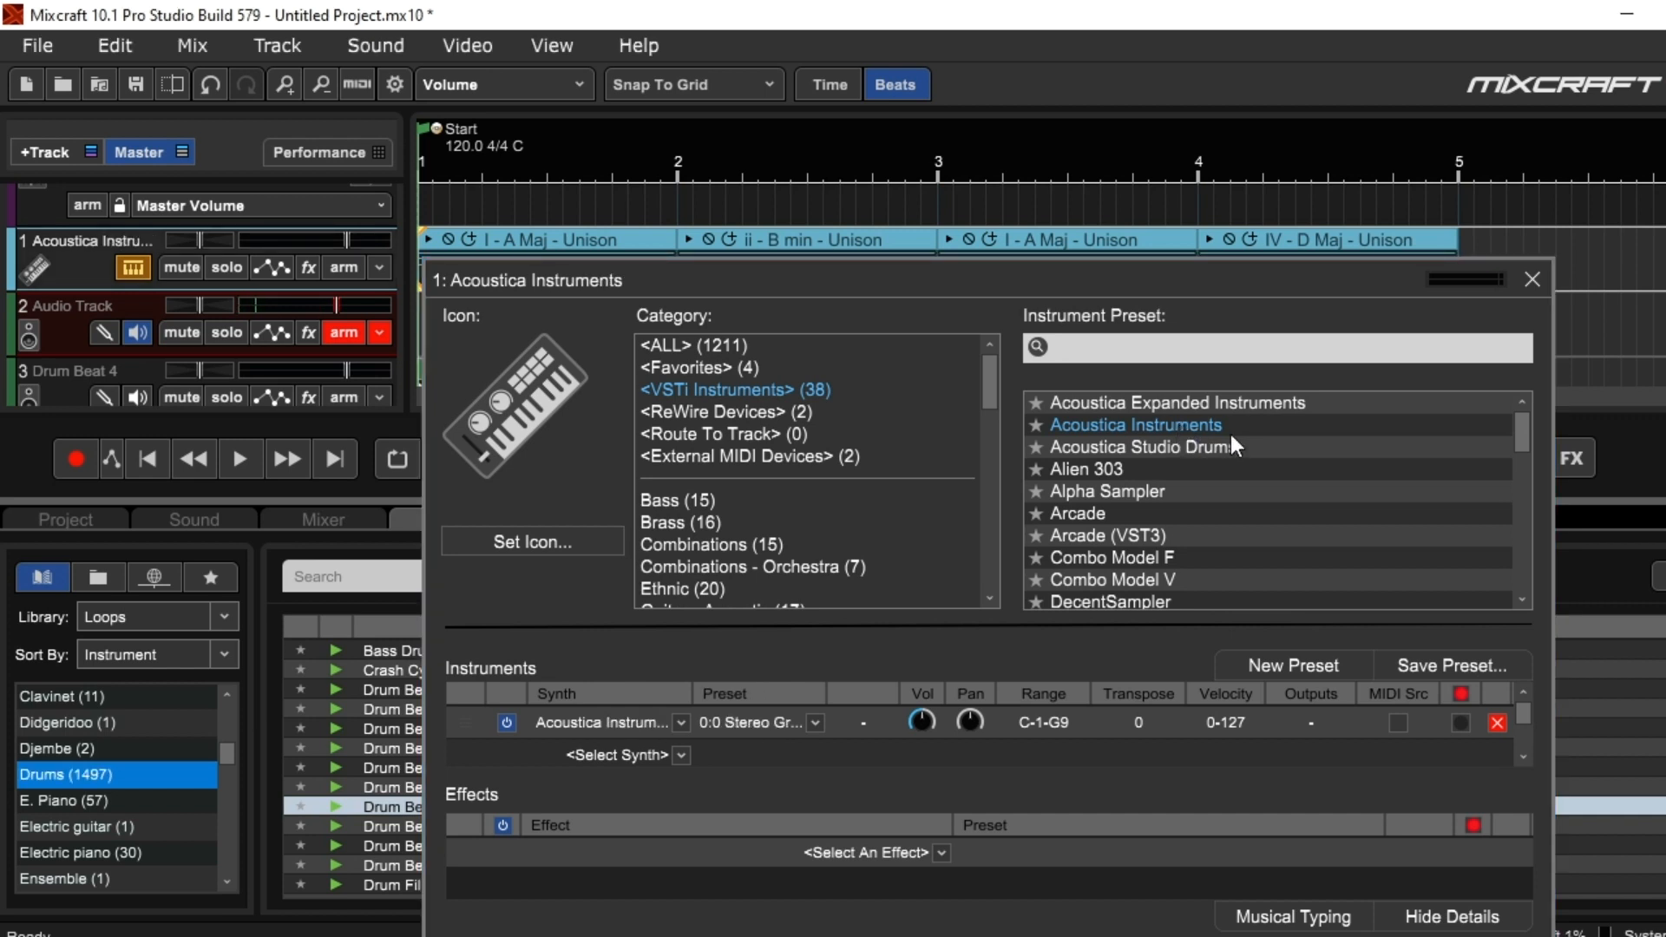
Play the arrangement with the new instrument, close the instrument window and loop library, and return the playhead to the start
{"action": "left_click", "coordinate": [239, 458]}
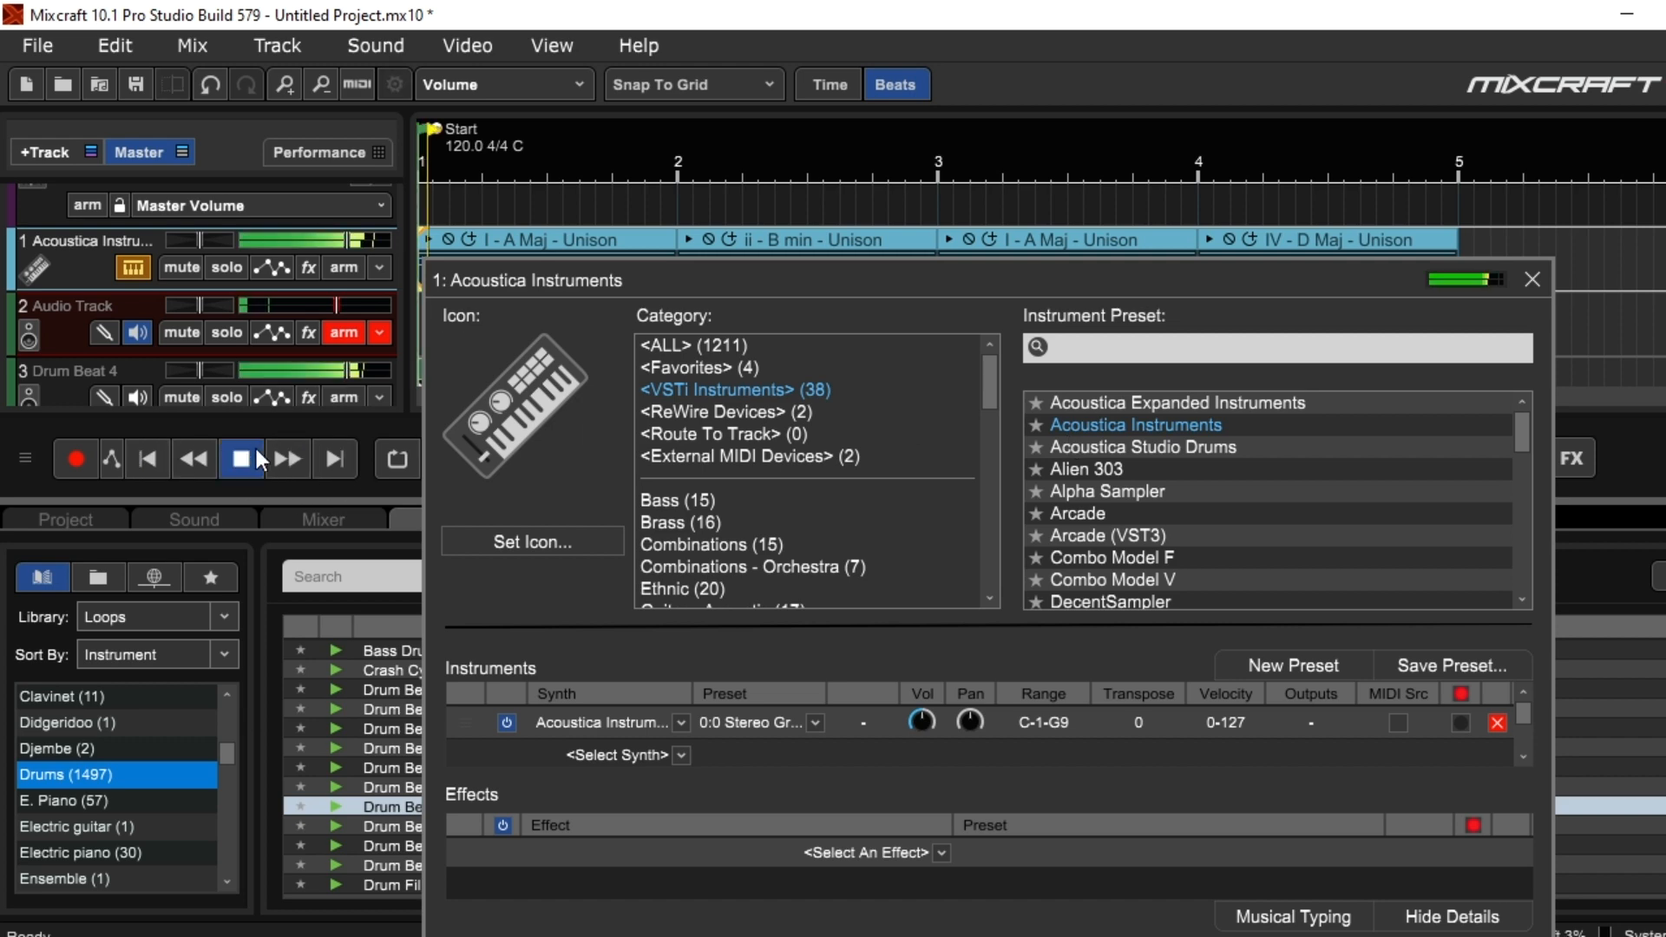
{"action": "left_click", "coordinate": [1530, 278]}
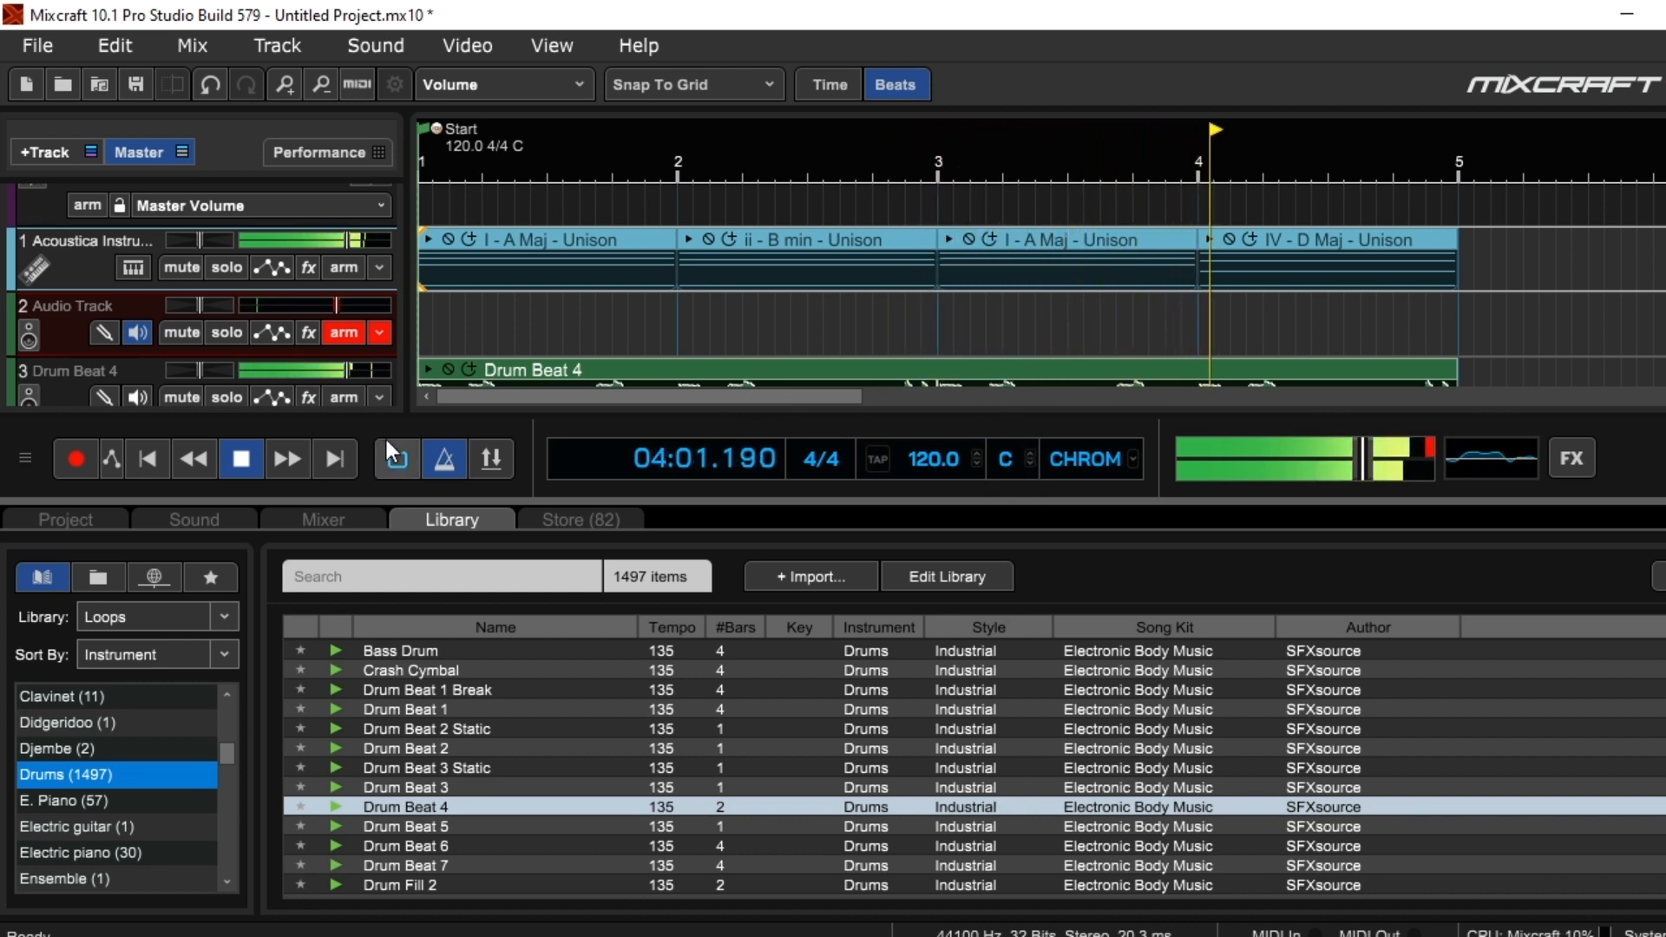
{"action": "left_click", "coordinate": [243, 456]}
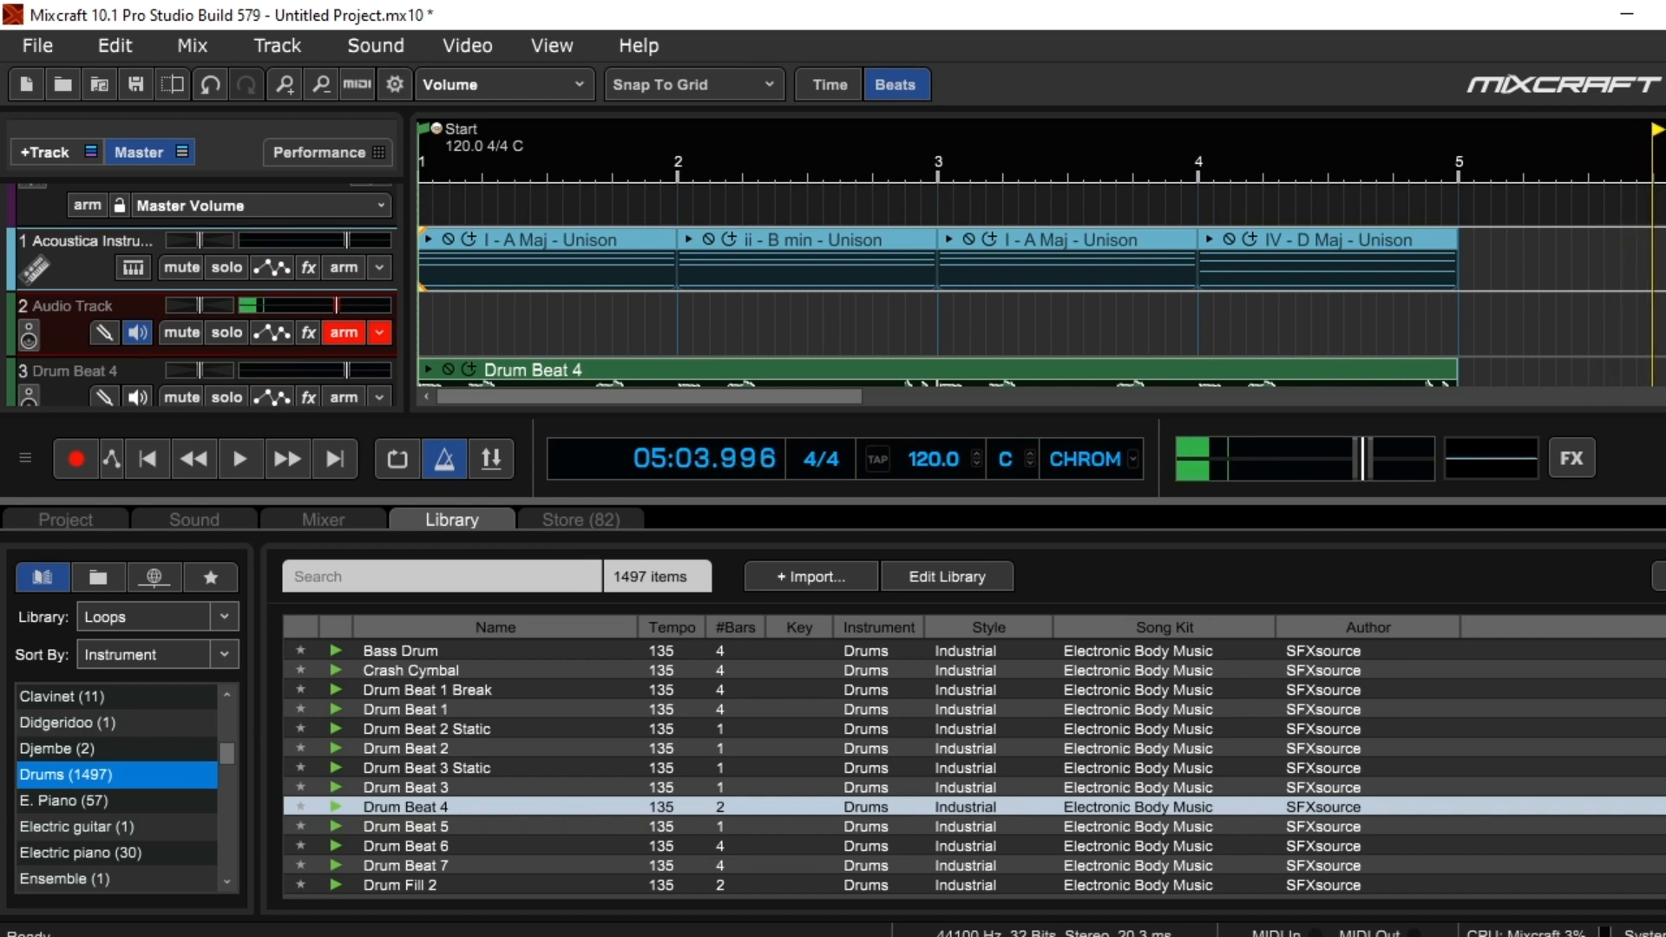
{"action": "left_click", "coordinate": [451, 520]}
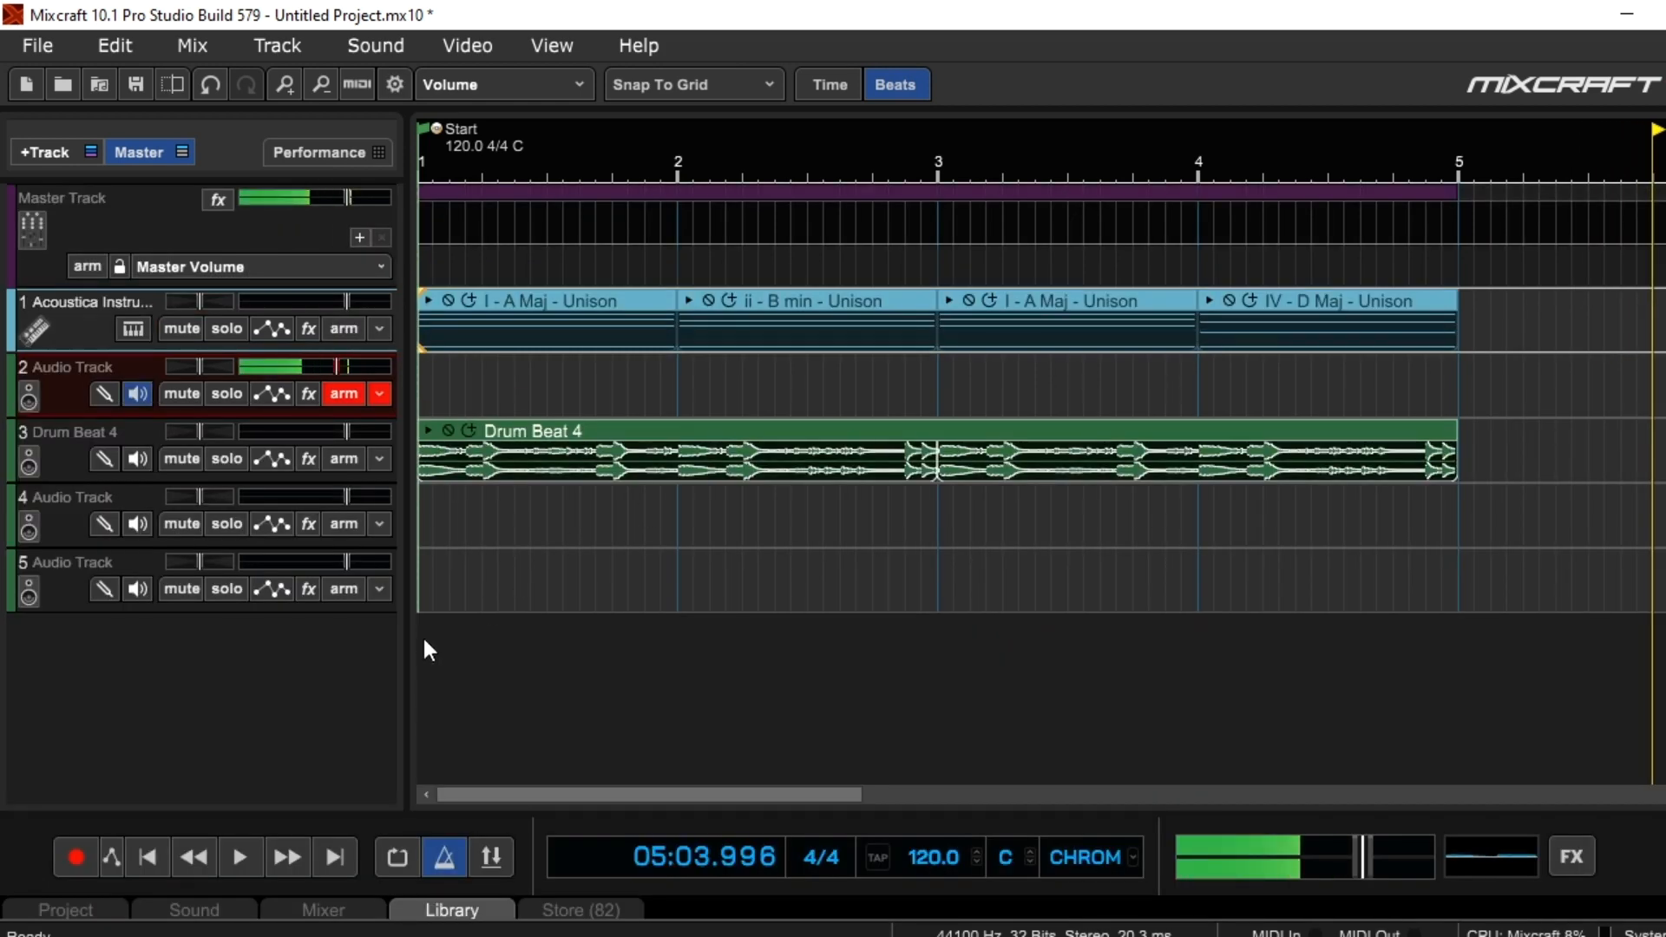
{"action": "left_click", "coordinate": [147, 857]}
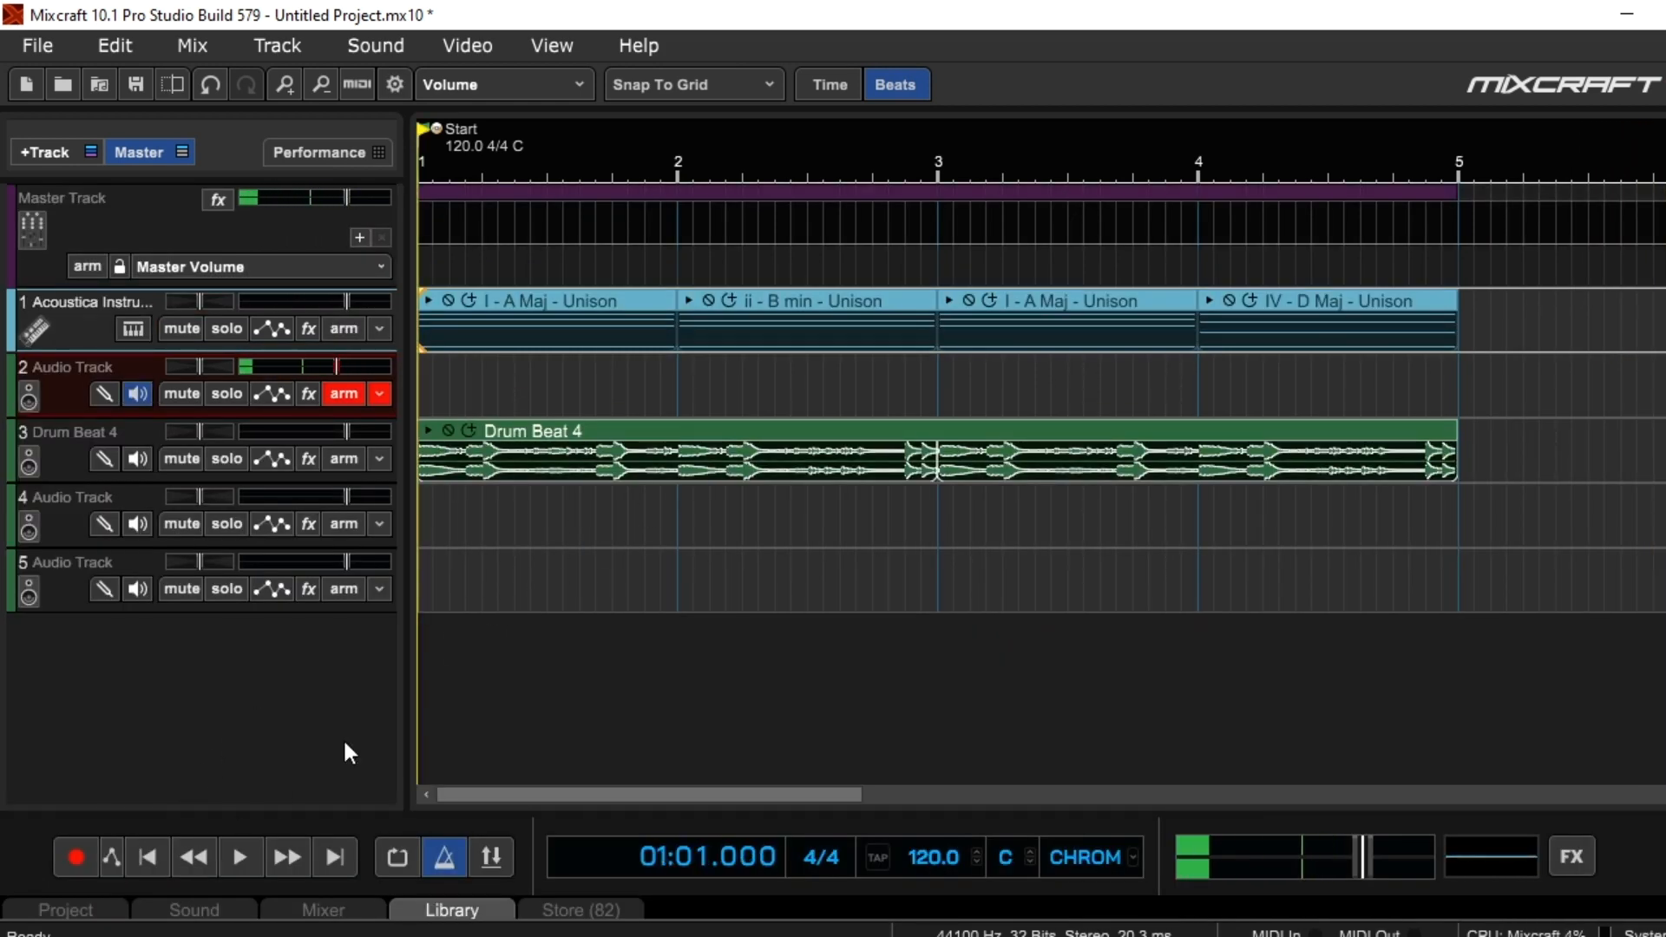